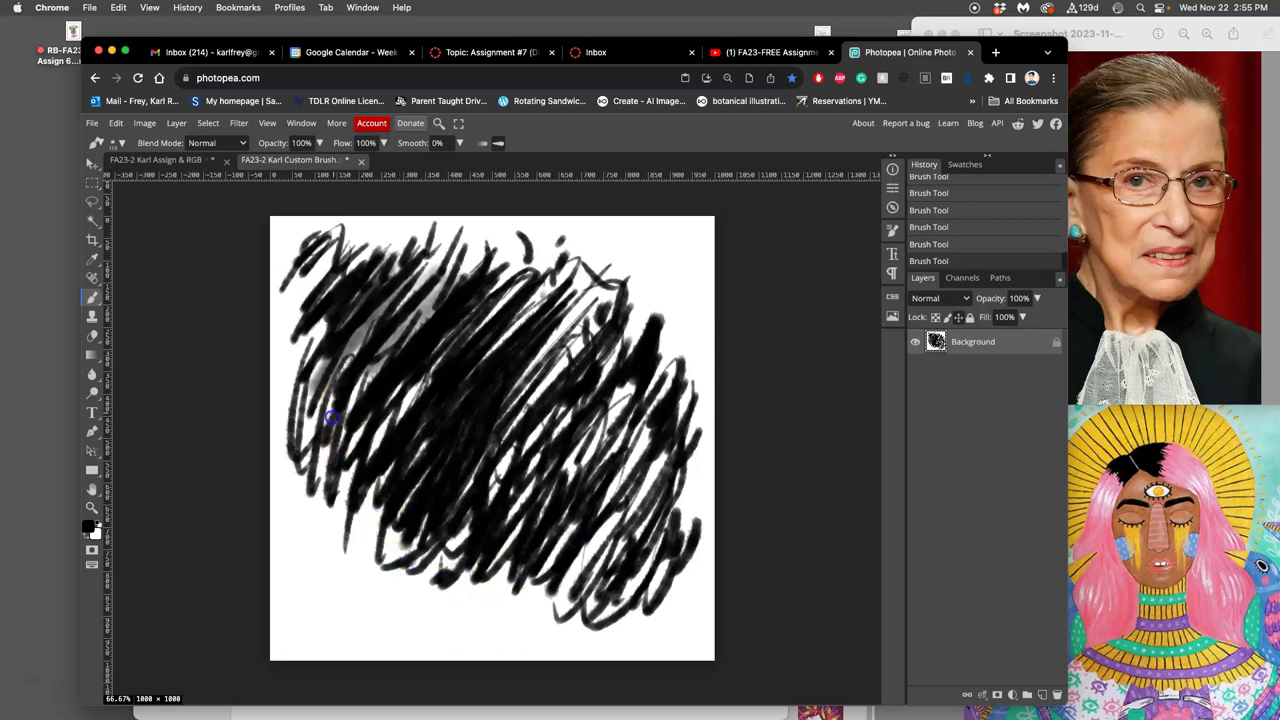
# Fill the light gaps in the scribble's upper-left area with more black brush strokes
pyautogui.moveTo(358, 427)
pyautogui.mouseDown()
pyautogui.moveTo(435, 361)
pyautogui.moveTo(408, 455)
pyautogui.moveTo(393, 435)
pyautogui.moveTo(415, 323)
pyautogui.moveTo(352, 347)
pyautogui.mouseUp()
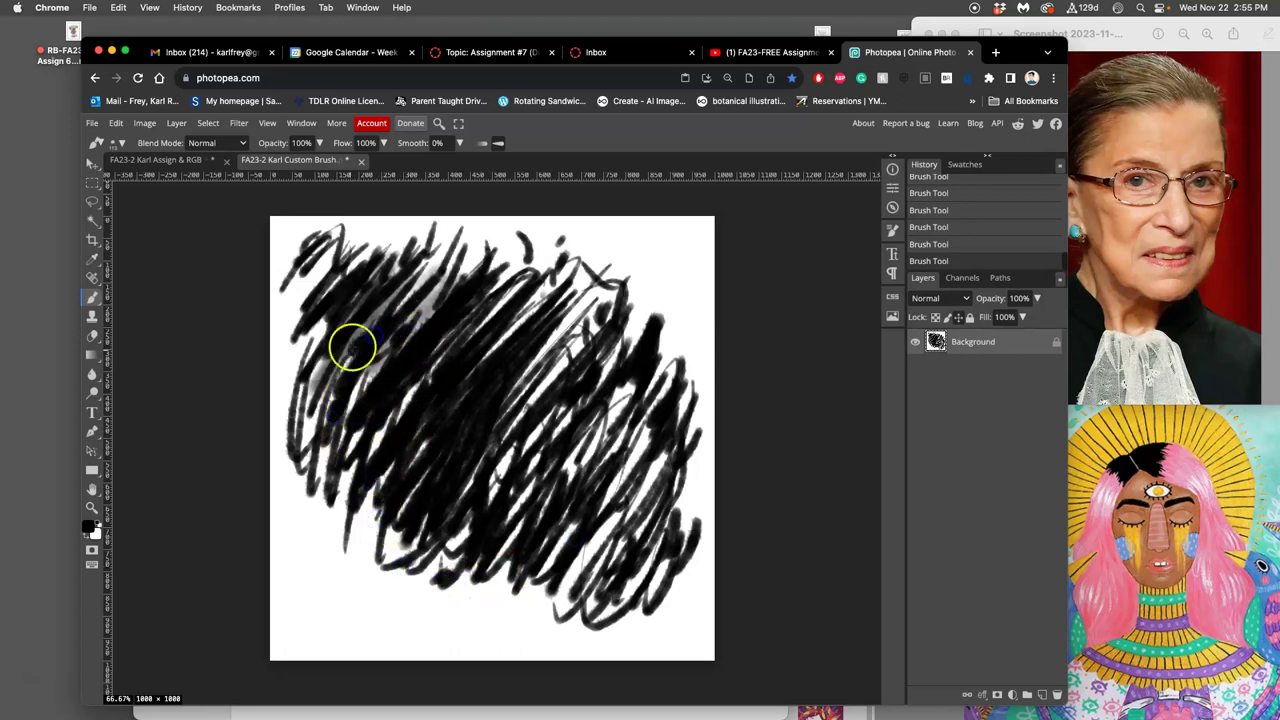
pyautogui.moveTo(434, 289)
pyautogui.mouseDown()
pyautogui.moveTo(434, 343)
pyautogui.moveTo(580, 257)
pyautogui.moveTo(483, 360)
pyautogui.mouseUp()
pyautogui.moveTo(420, 243); pyautogui.dragTo(340, 395)
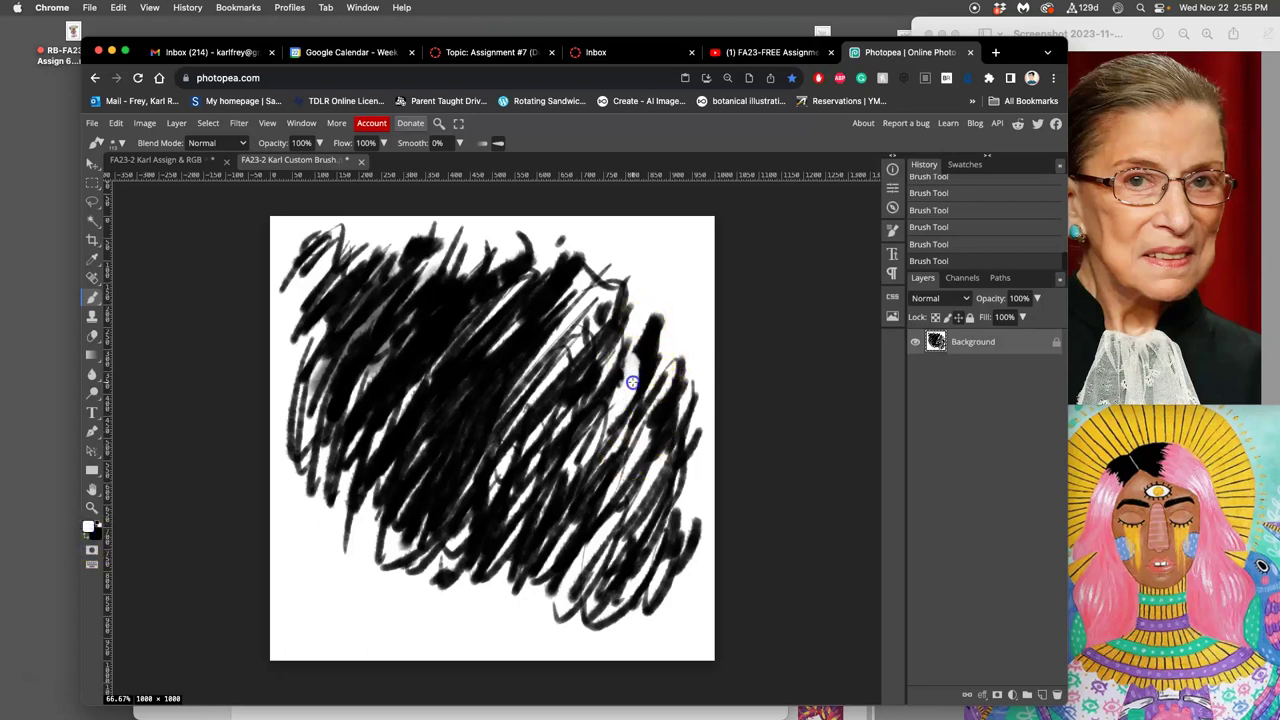
# Break up the scribble texture with white strokes and dabs, and darken parts of it again with black strokes
pyautogui.moveTo(632, 383)
pyautogui.mouseDown()
pyautogui.moveTo(649, 412)
pyautogui.moveTo(601, 516)
pyautogui.moveTo(538, 488)
pyautogui.moveTo(512, 461)
pyautogui.mouseUp()
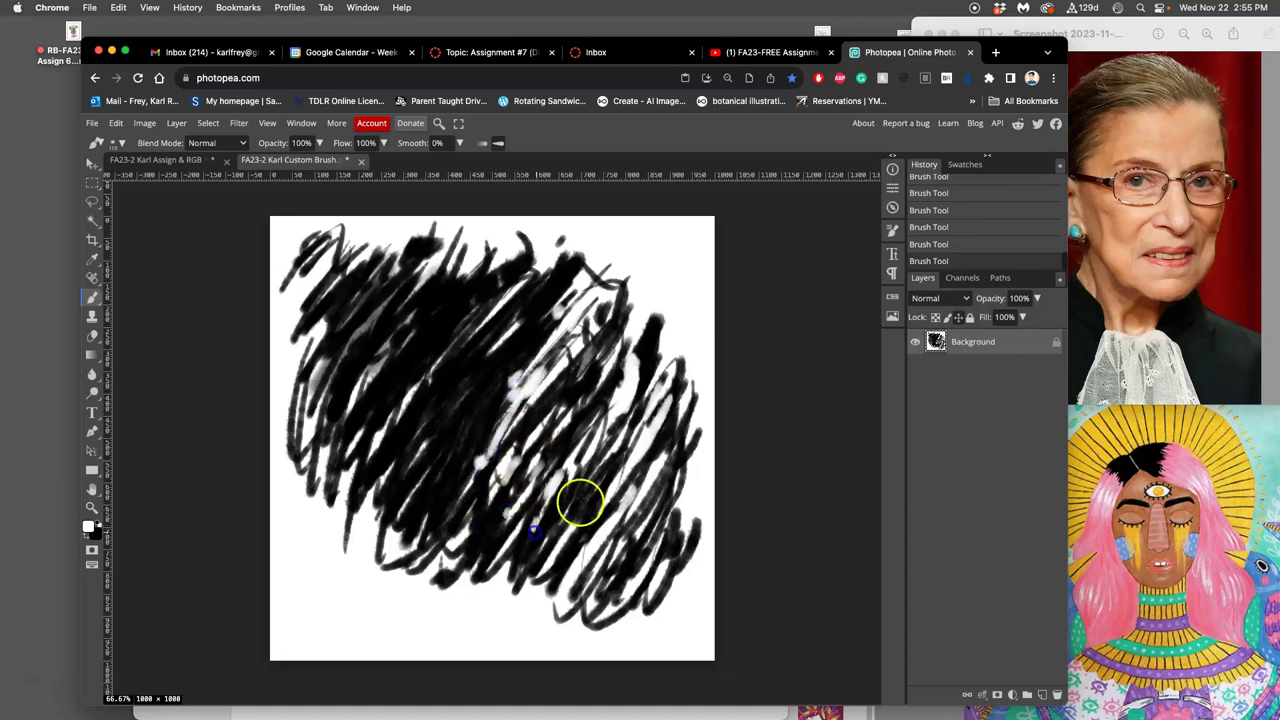
pyautogui.moveTo(580, 502)
pyautogui.mouseDown()
pyautogui.moveTo(572, 573)
pyautogui.moveTo(538, 598)
pyautogui.moveTo(501, 588)
pyautogui.moveTo(454, 522)
pyautogui.mouseUp()
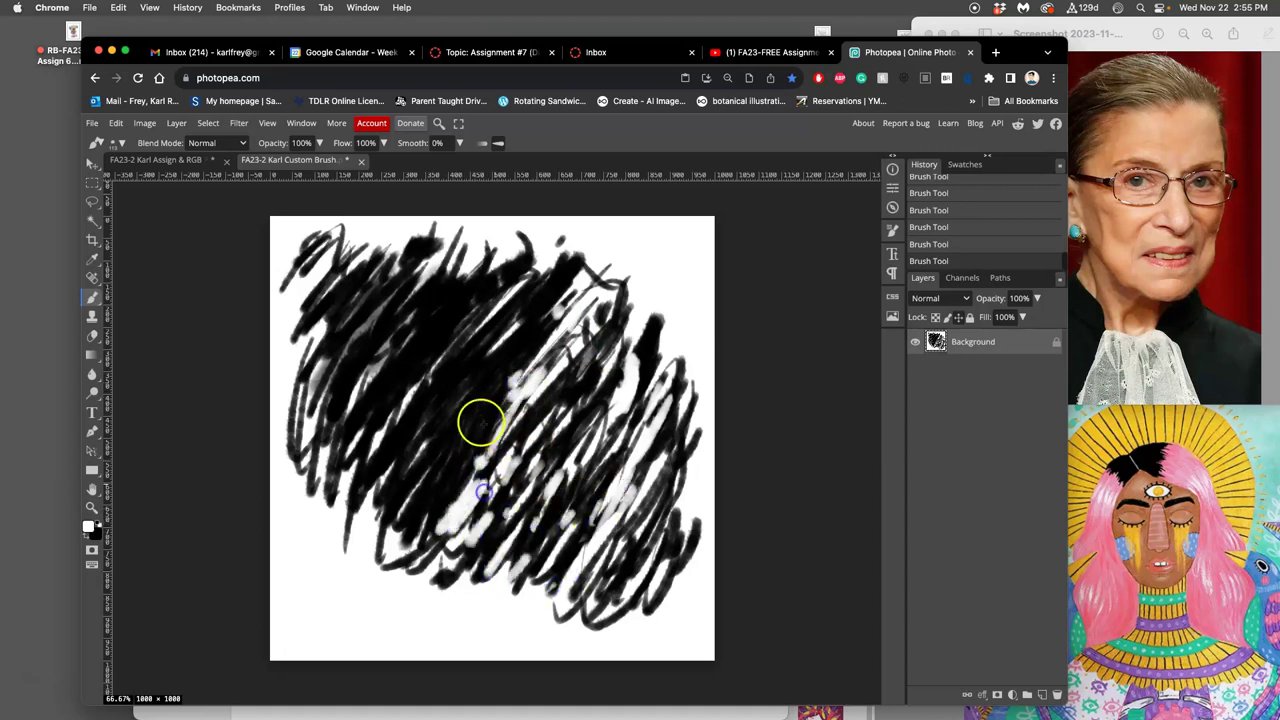
pyautogui.moveTo(391, 328)
pyautogui.mouseDown()
pyautogui.moveTo(364, 278)
pyautogui.moveTo(344, 405)
pyautogui.mouseUp()
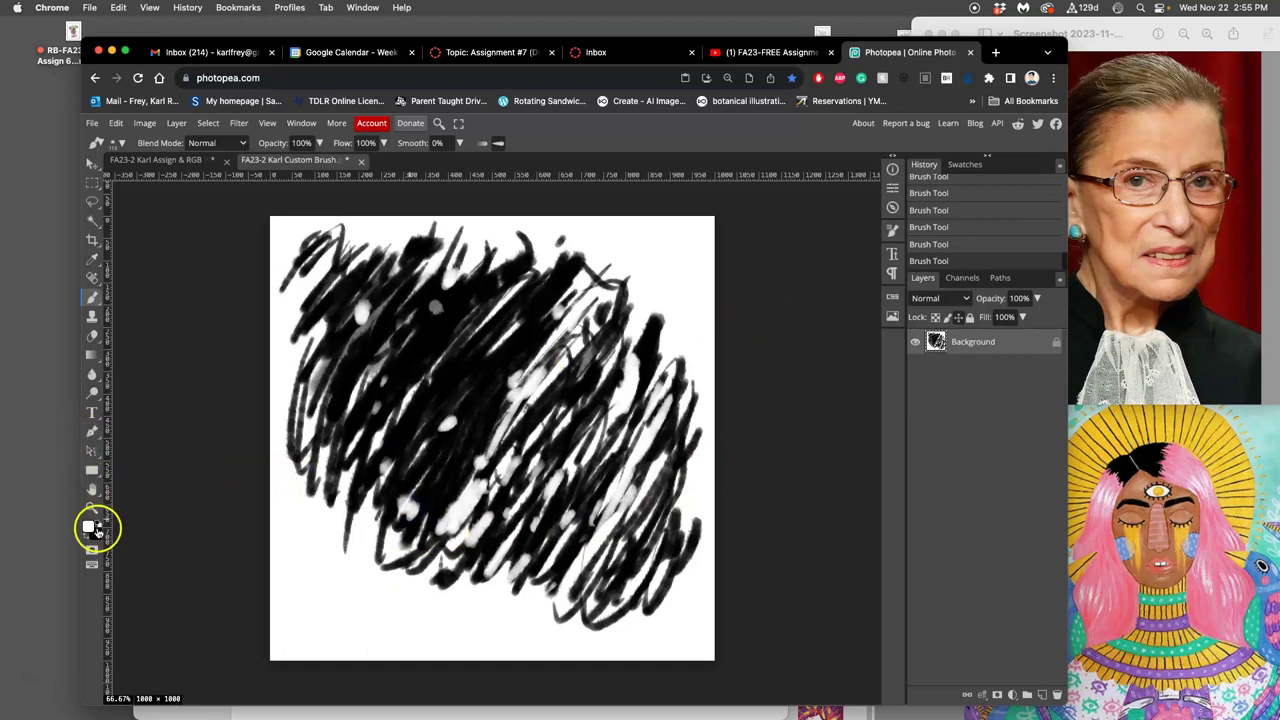
pyautogui.moveTo(586, 467)
pyautogui.mouseDown()
pyautogui.moveTo(530, 522)
pyautogui.moveTo(464, 515)
pyautogui.mouseUp()
pyautogui.moveTo(610, 370)
pyautogui.mouseDown()
pyautogui.moveTo(618, 440)
pyautogui.moveTo(645, 495)
pyautogui.mouseUp()
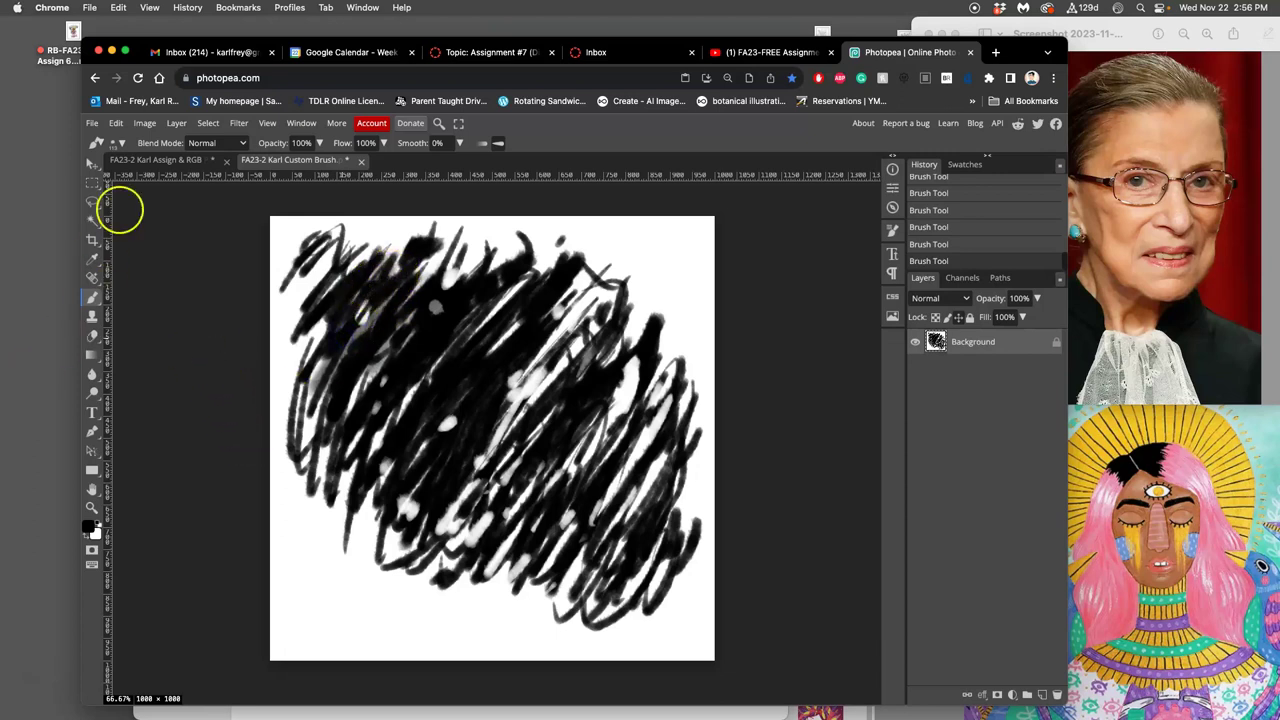
# Define the black scribble drawing as a new brush
pyautogui.click(117, 124)
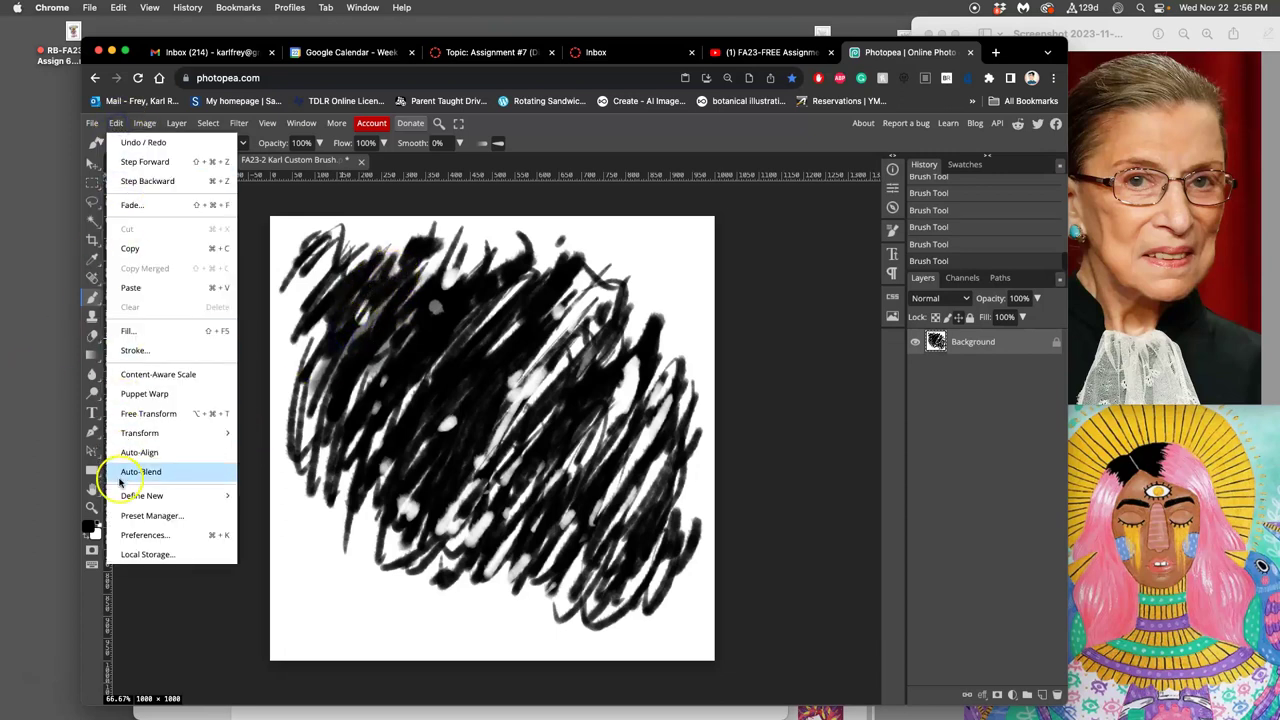
pyautogui.moveTo(125, 495)
pyautogui.click(268, 515)
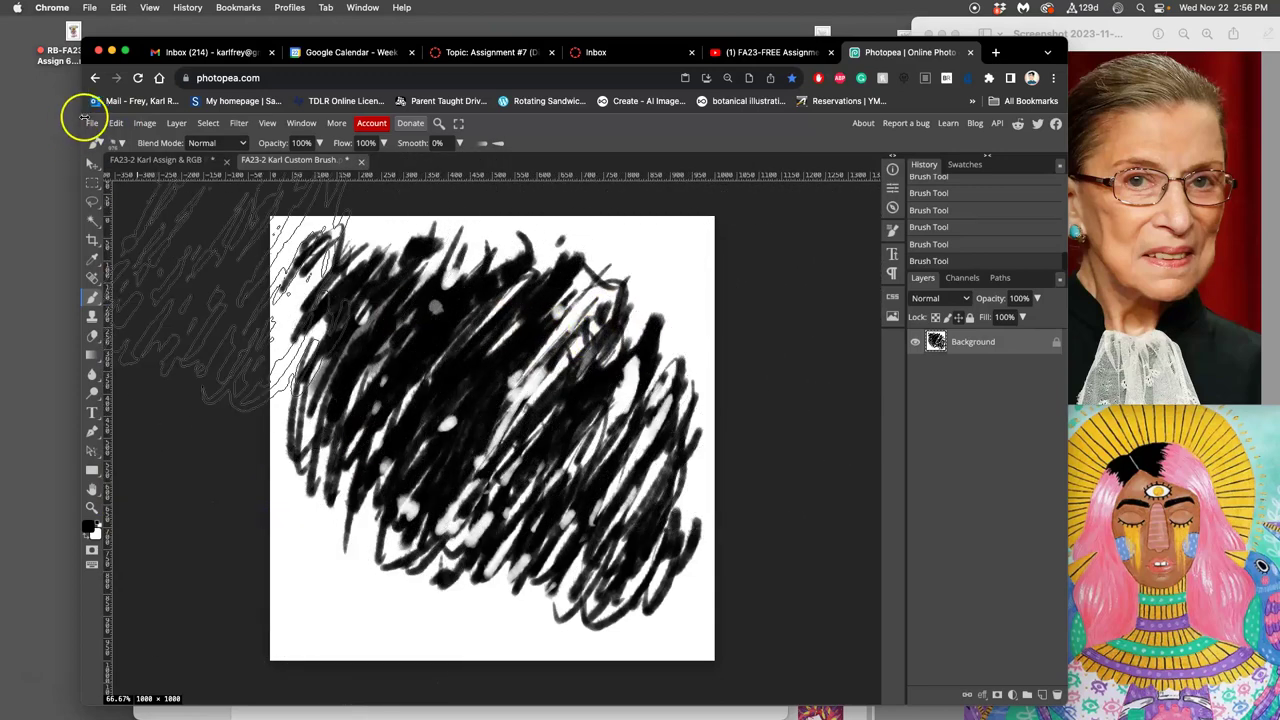
# Save the custom brush document as a PSD file on the Desktop
pyautogui.click(94, 123)
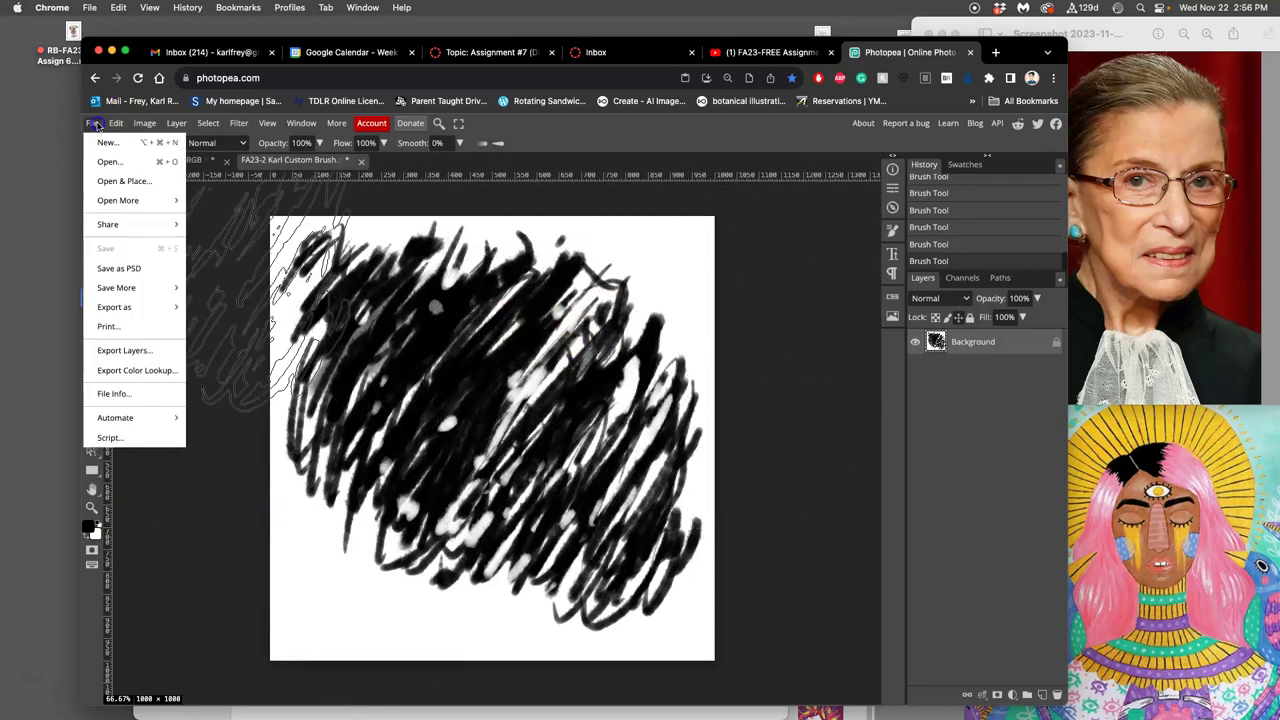
pyautogui.click(136, 268)
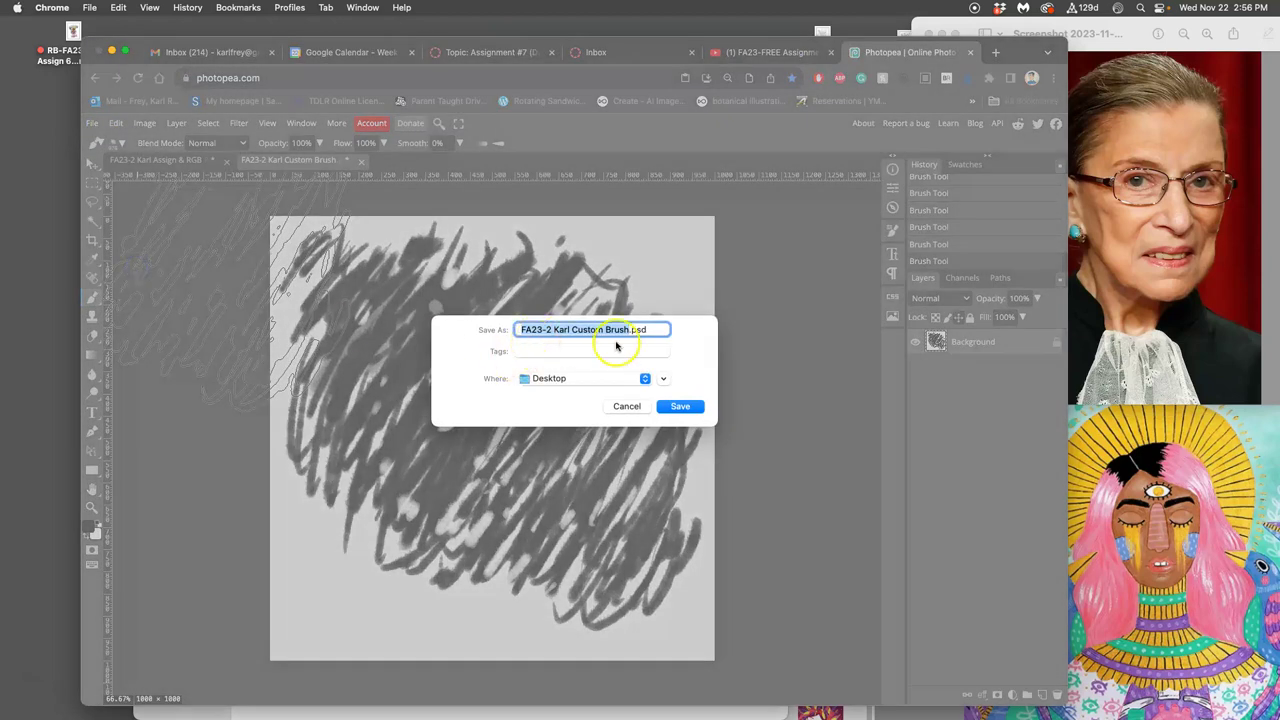
pyautogui.click(680, 406)
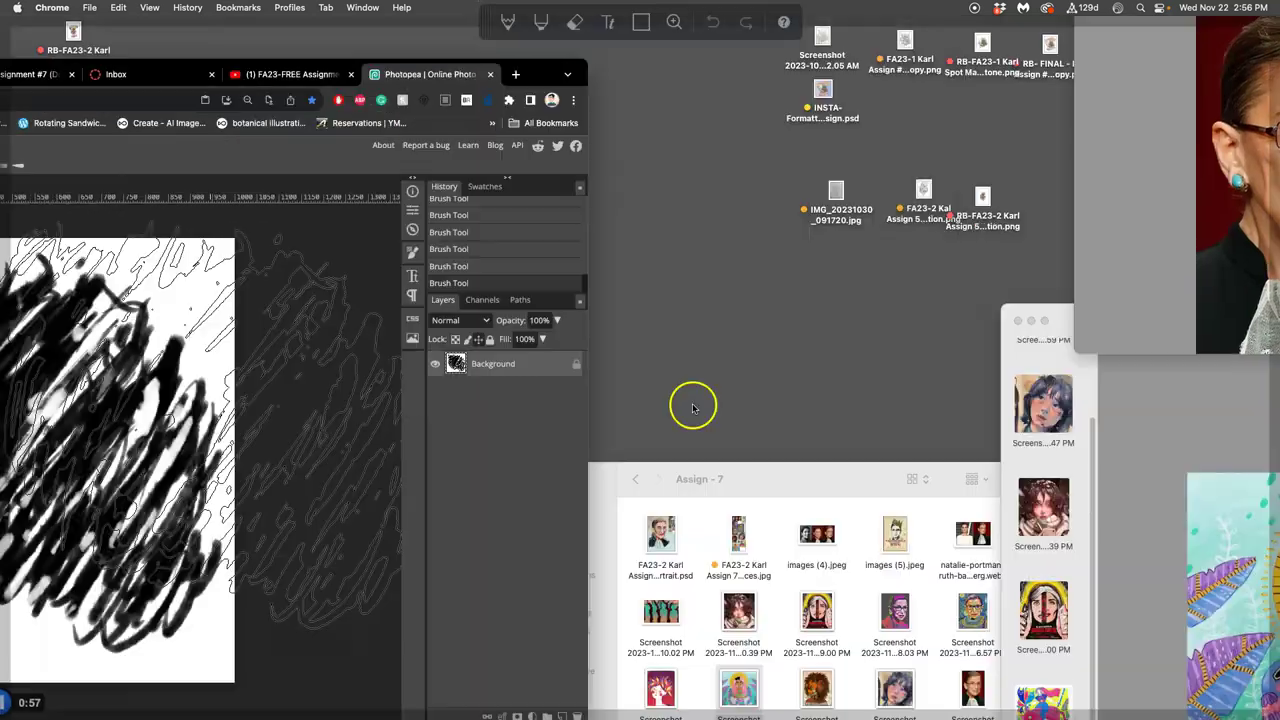
# Move the custom brush PSD from the Desktop into the Assign - 7 folder in Finder
pyautogui.press('F11')
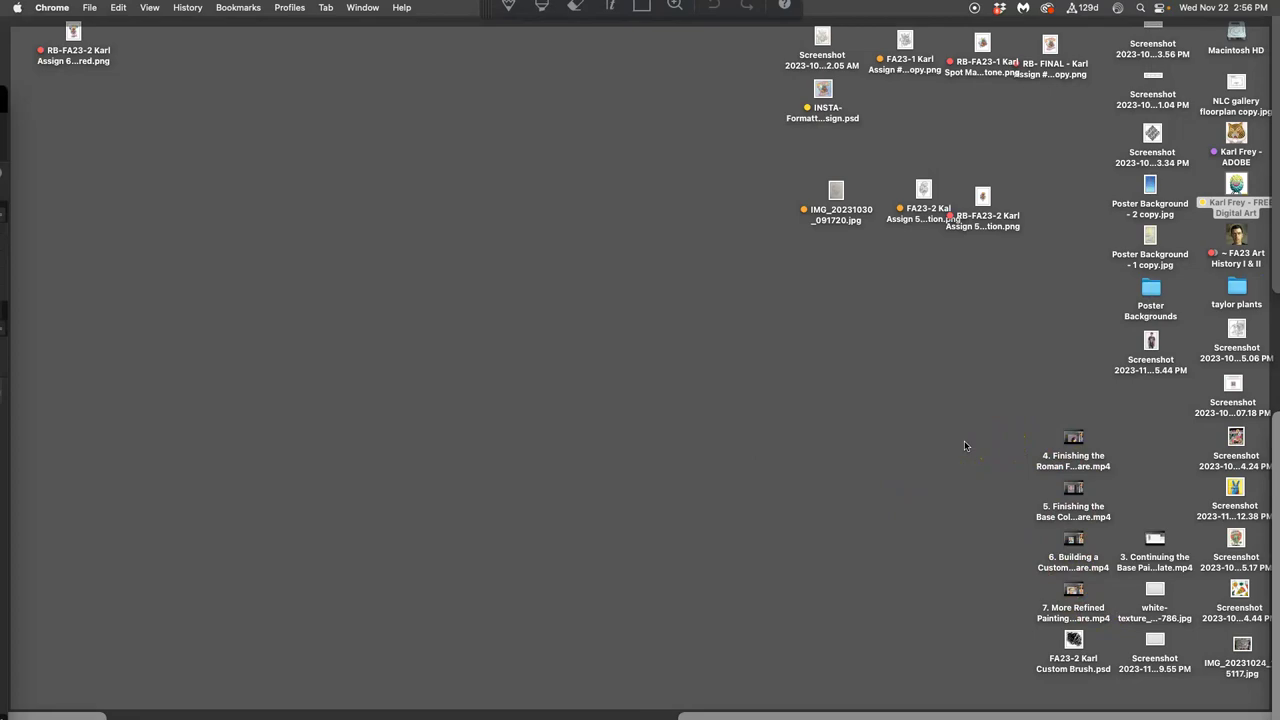
pyautogui.click(1047, 622)
pyautogui.moveTo(1073, 638)
pyautogui.mouseDown()
pyautogui.moveTo(628, 230)
pyautogui.moveTo(649, 138)
pyautogui.moveTo(152, 175)
pyautogui.moveTo(23, 219)
pyautogui.mouseUp()
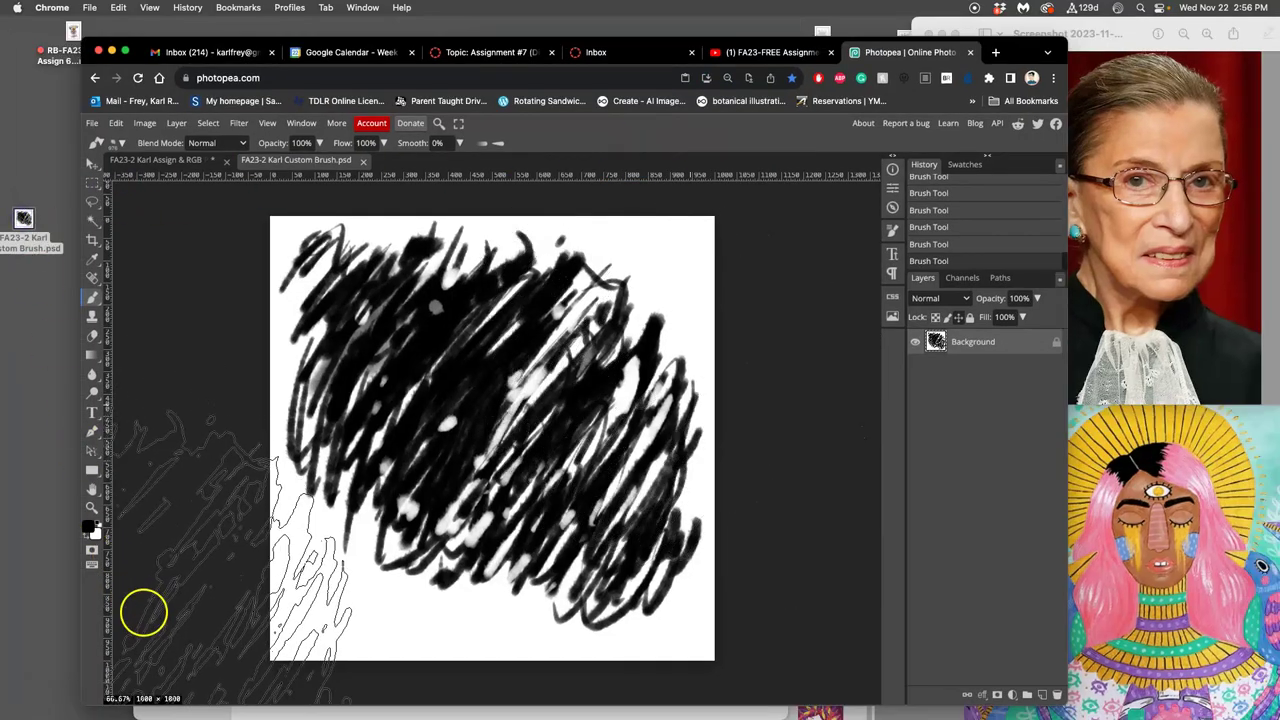
pyautogui.click(221, 714)
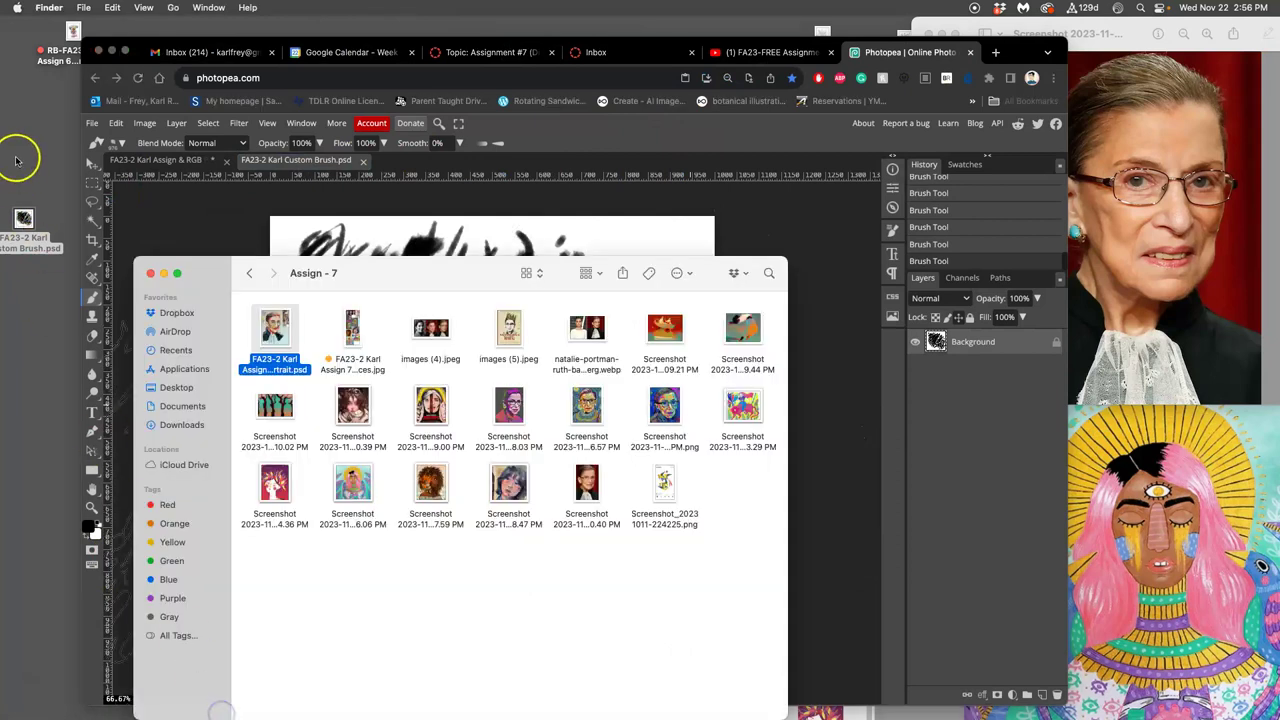
pyautogui.moveTo(24, 217)
pyautogui.mouseDown()
pyautogui.moveTo(405, 505)
pyautogui.moveTo(288, 566)
pyautogui.mouseUp()
# Tag the painting portrait PSD and the custom brush PSD green in the Assign - 7 folder
pyautogui.rightClick(286, 371)
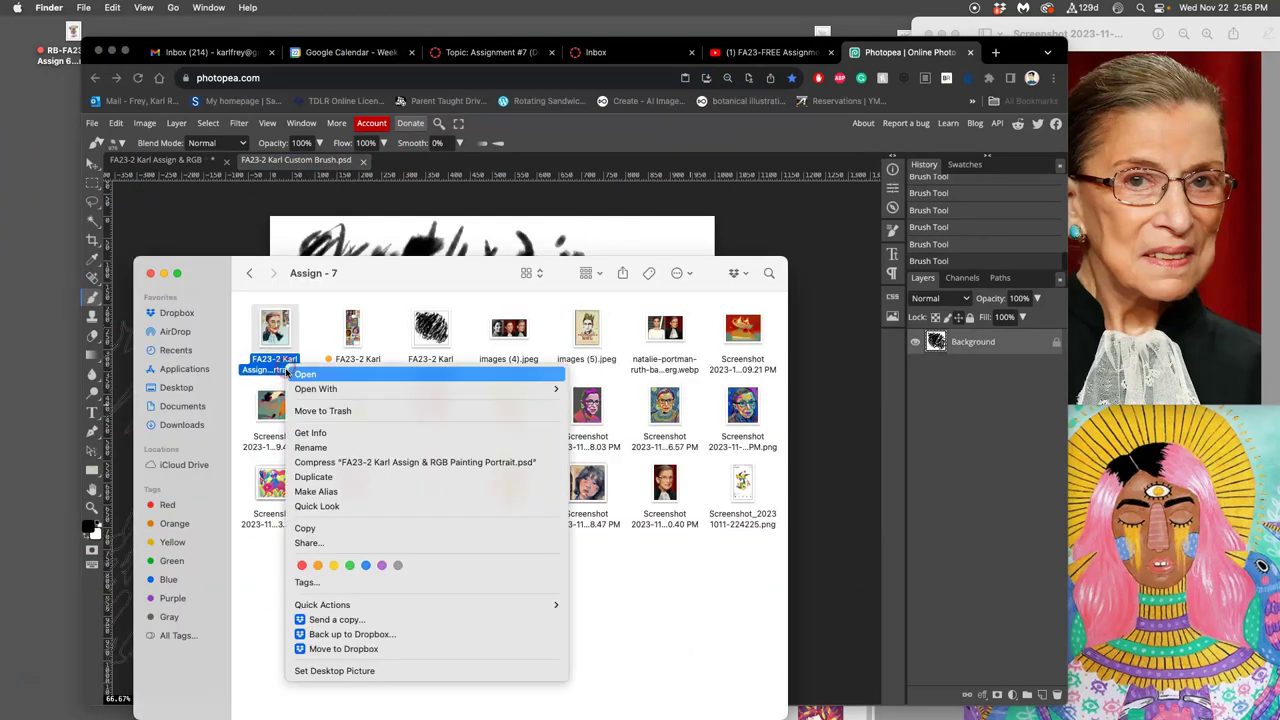
pyautogui.click(347, 566)
pyautogui.rightClick(440, 365)
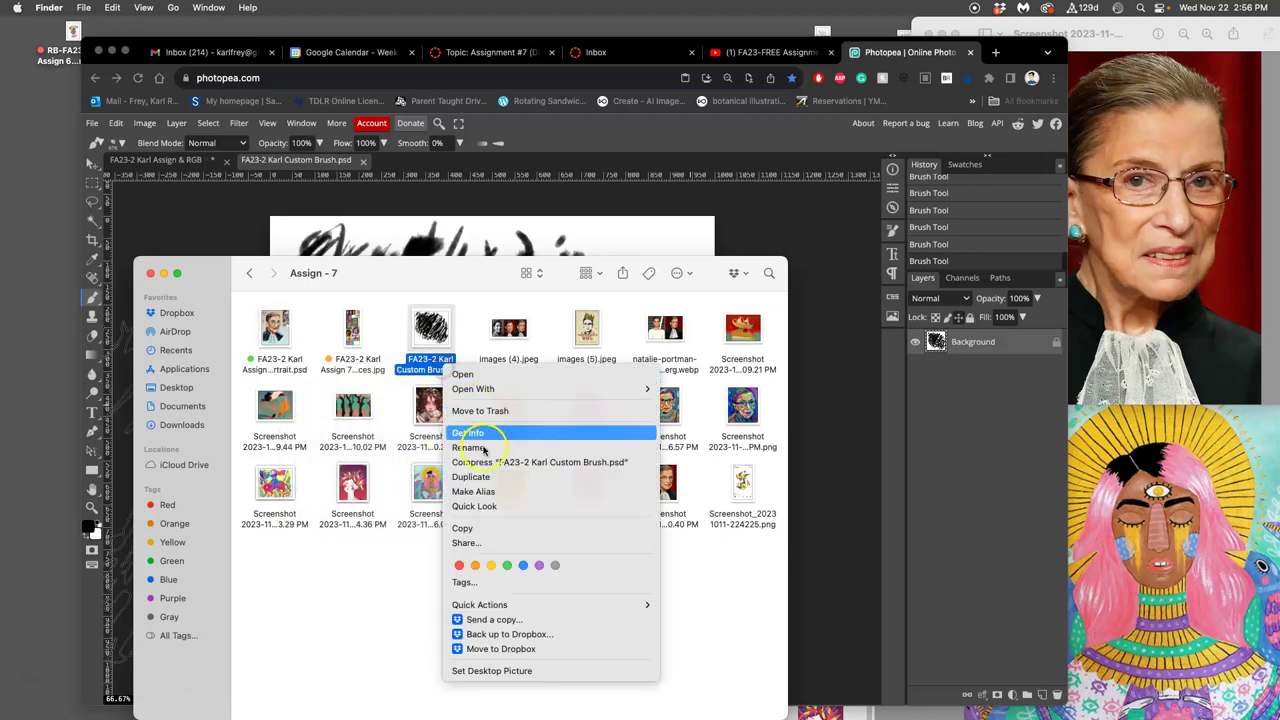
pyautogui.click(507, 566)
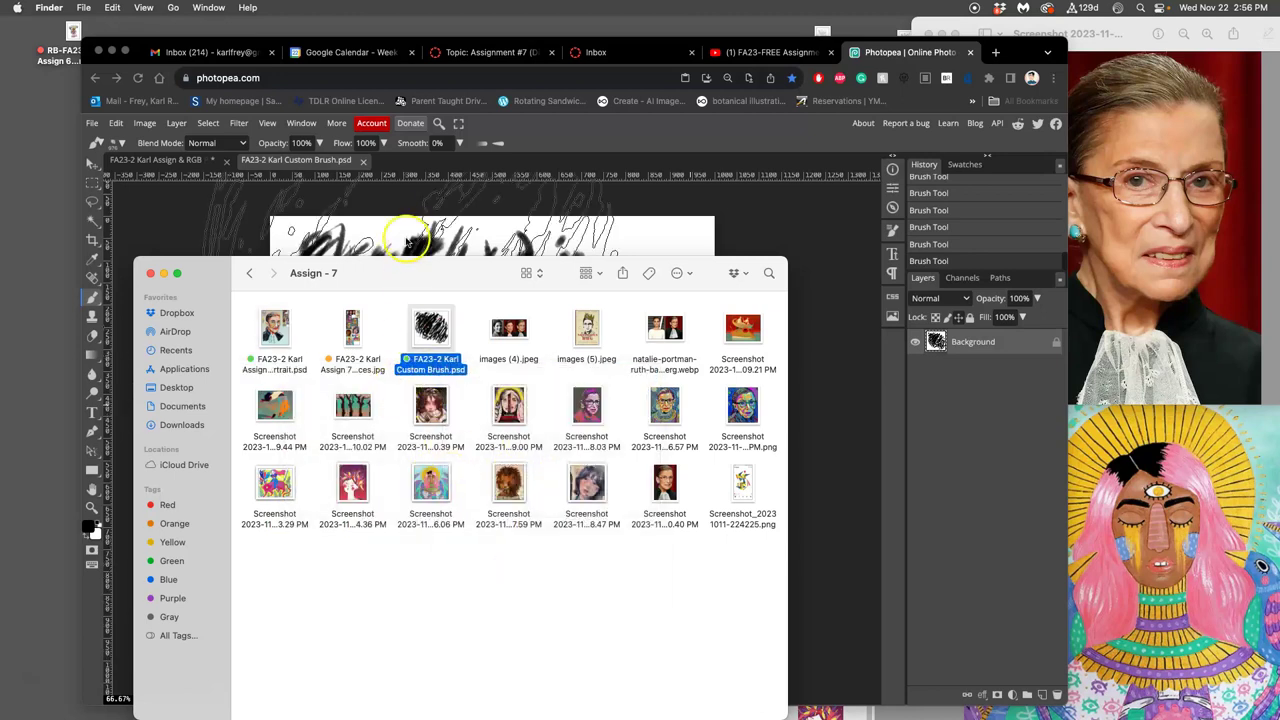
# Switch back to Photopea, close the custom brush document and set the brush size to 92 px for the portrait
pyautogui.click(222, 208)
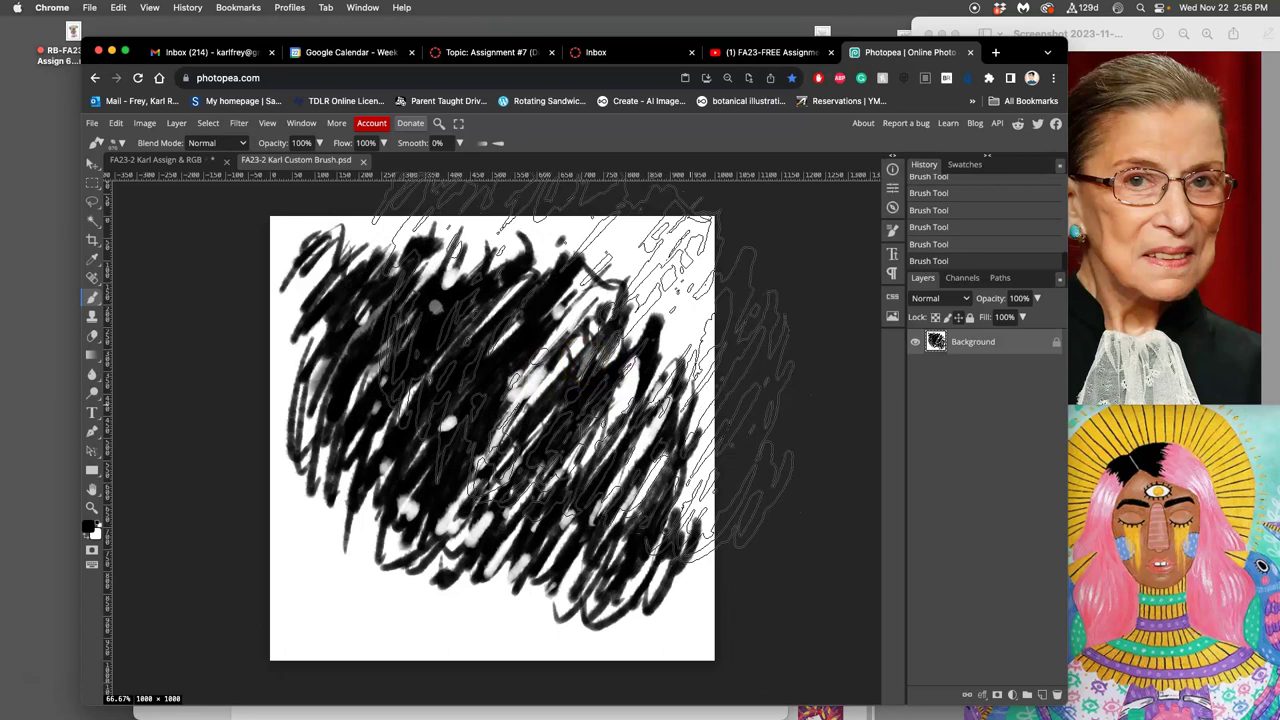
pyautogui.click(366, 163)
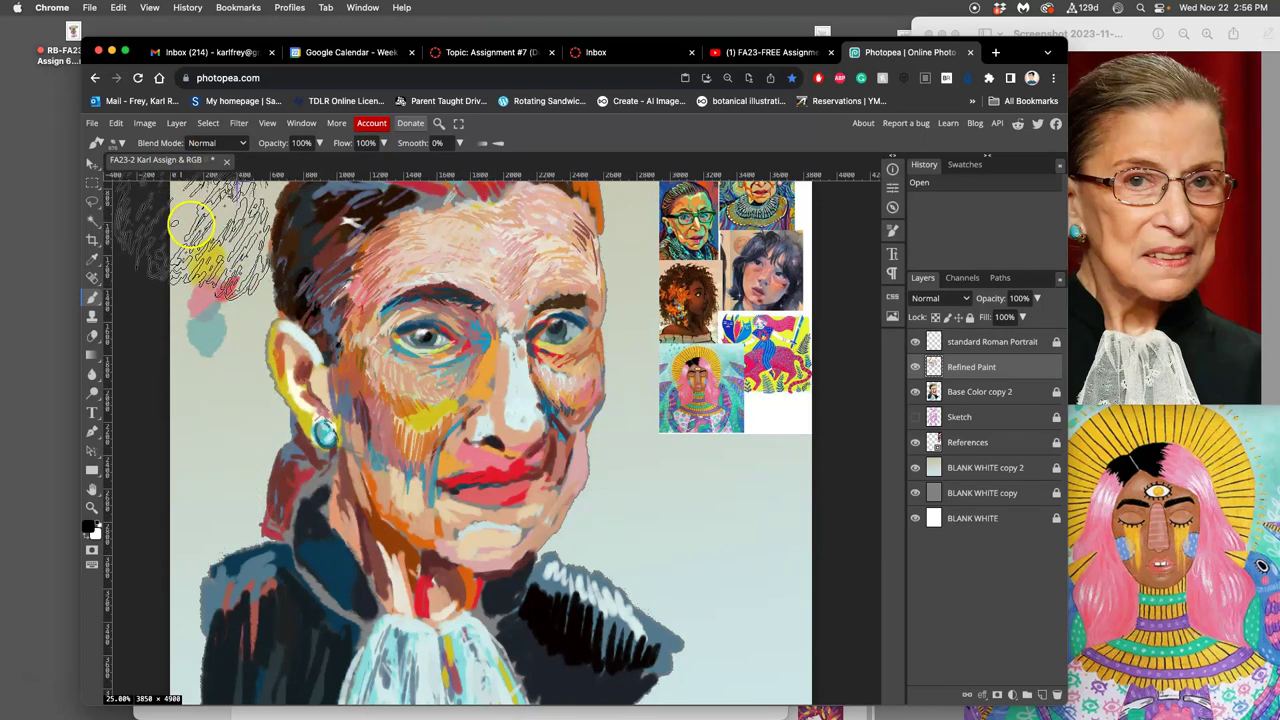
pyautogui.click(125, 150)
pyautogui.moveTo(204, 177); pyautogui.dragTo(212, 179)
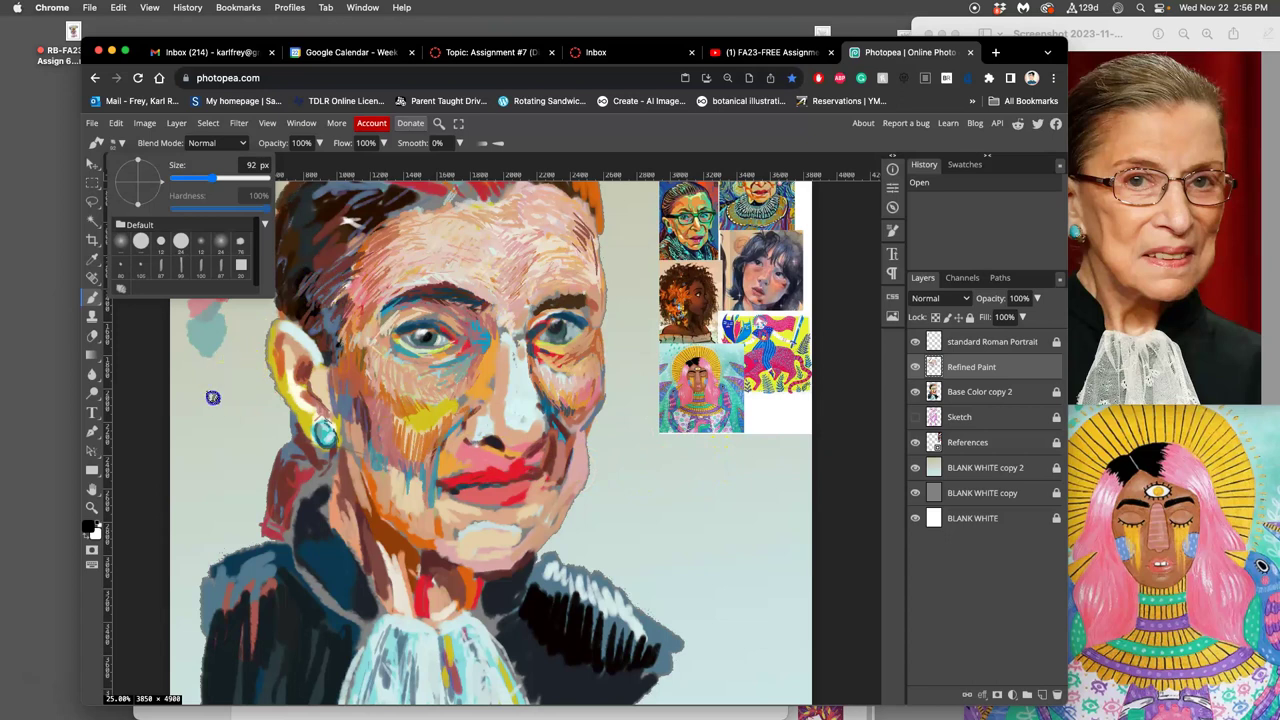
# Try the custom brush with a black stroke on the plain background beside the ear, and undo it
pyautogui.moveTo(212, 397); pyautogui.dragTo(222, 456)
pyautogui.press('super+plus')
pyautogui.press('super+plus')
pyautogui.press('super+plus')
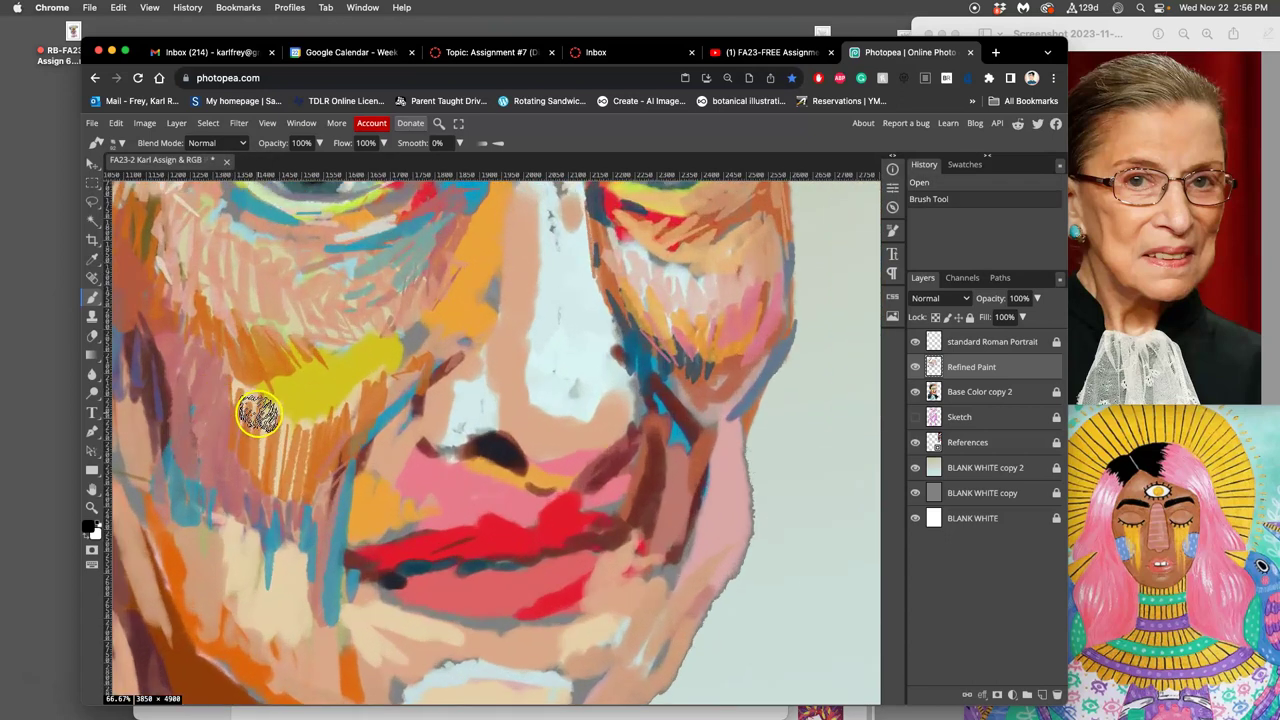
pyautogui.moveTo(251, 386); pyautogui.dragTo(734, 367)
pyautogui.moveTo(497, 341)
pyautogui.mouseDown()
pyautogui.moveTo(545, 367)
pyautogui.moveTo(680, 491)
pyautogui.mouseUp()
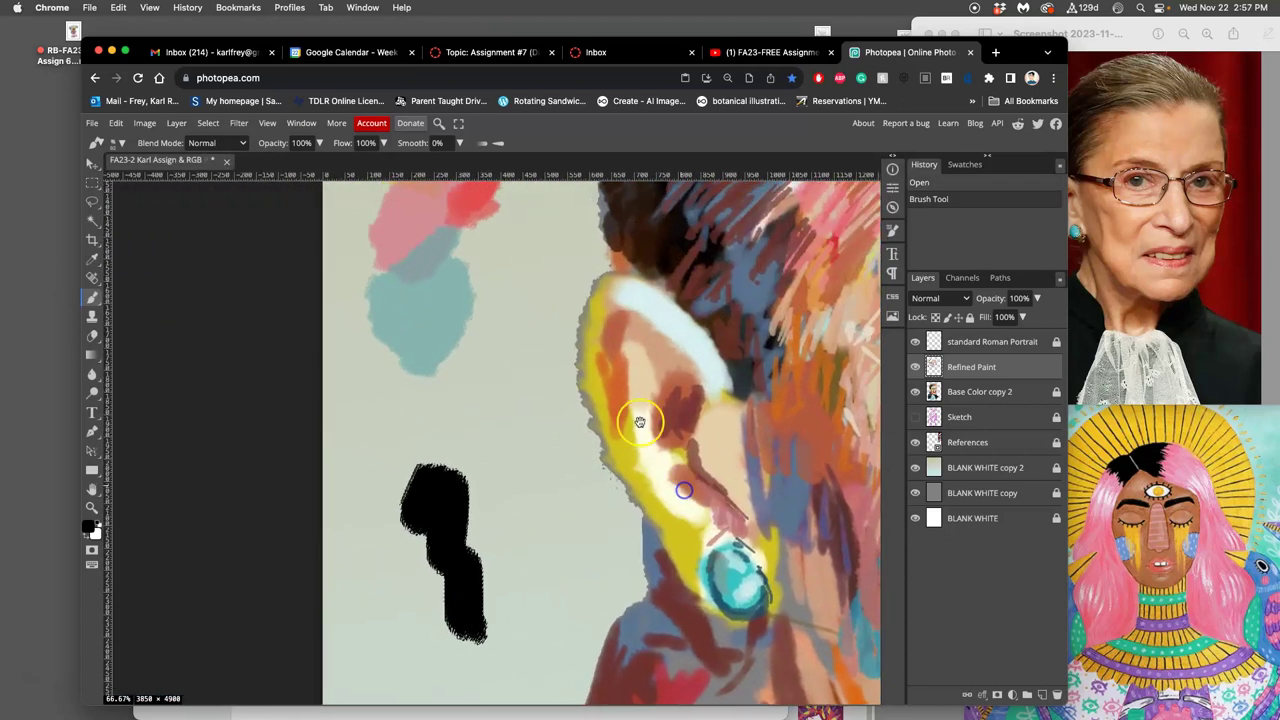
pyautogui.moveTo(588, 369); pyautogui.dragTo(600, 385)
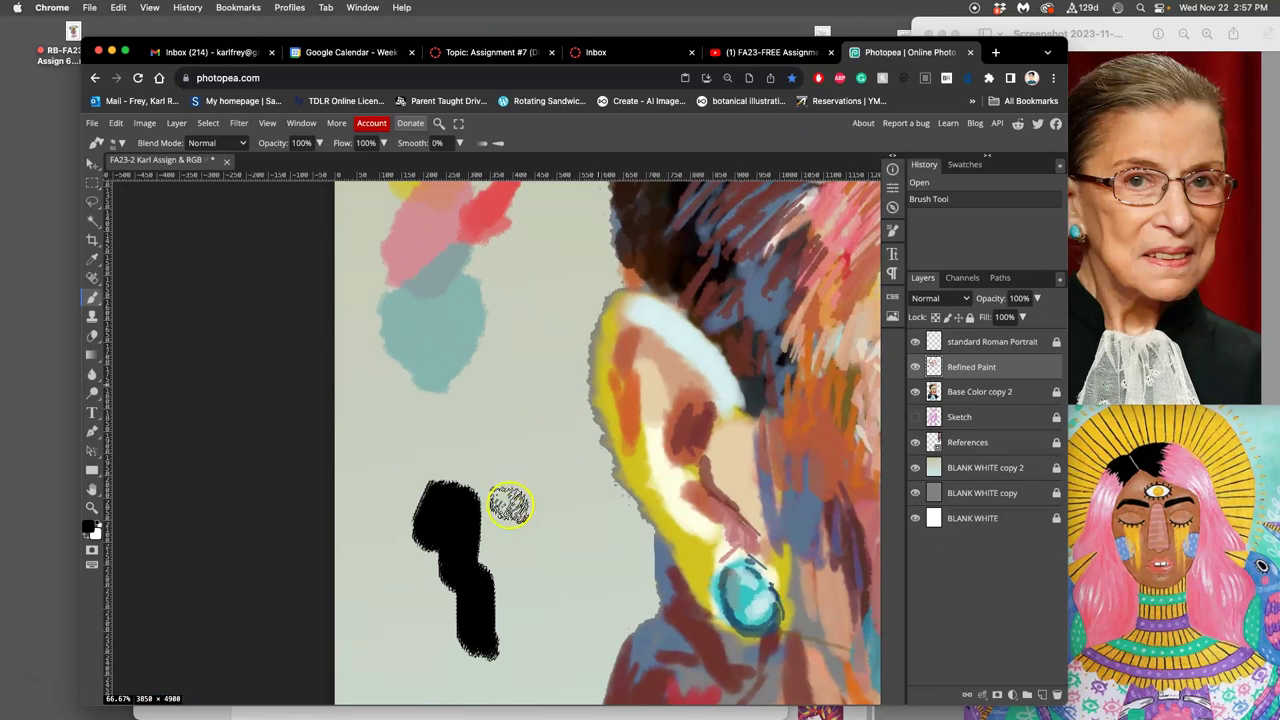
pyautogui.press('super+z')
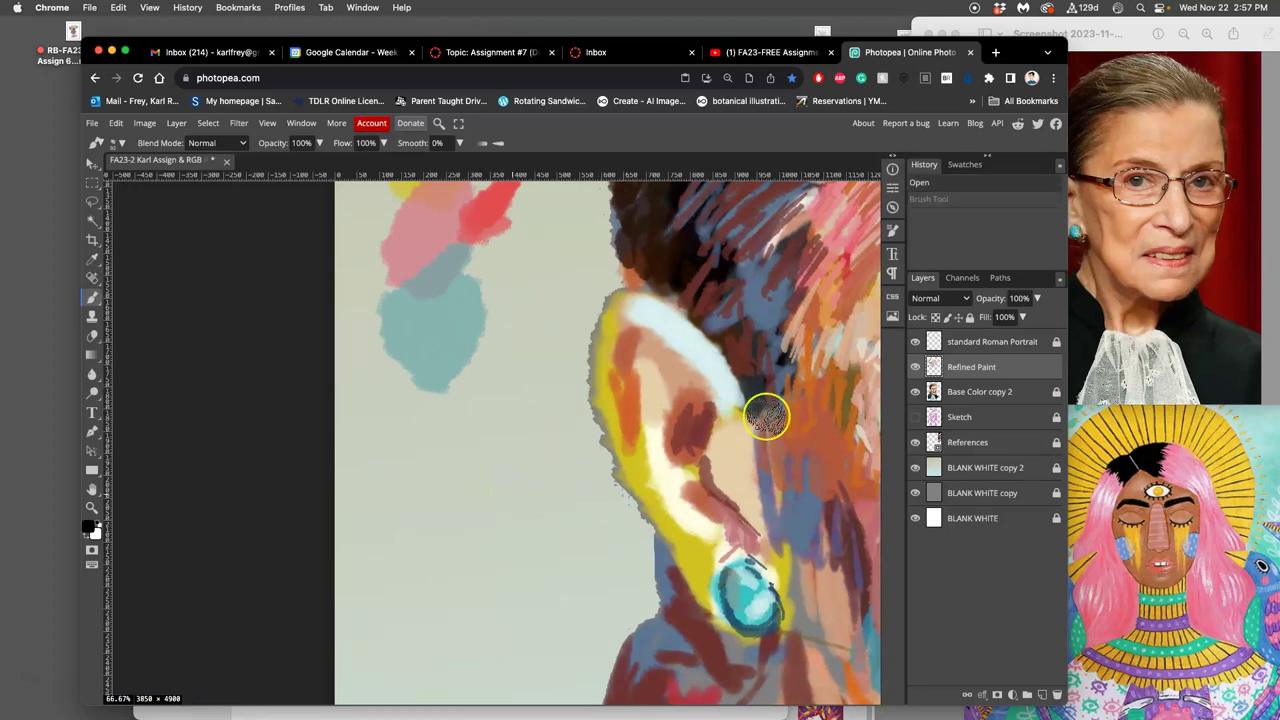
# Show the Brush settings panel for the custom brush
pyautogui.click(895, 232)
pyautogui.click(301, 123)
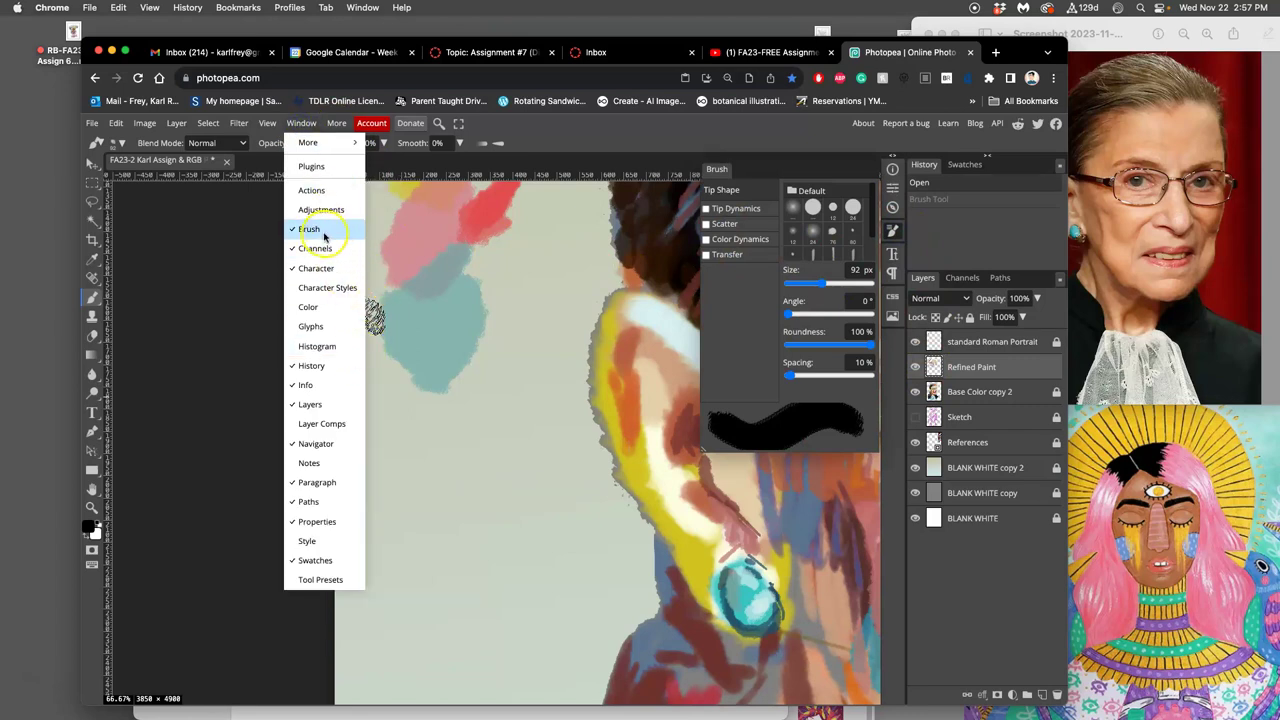
pyautogui.click(320, 230)
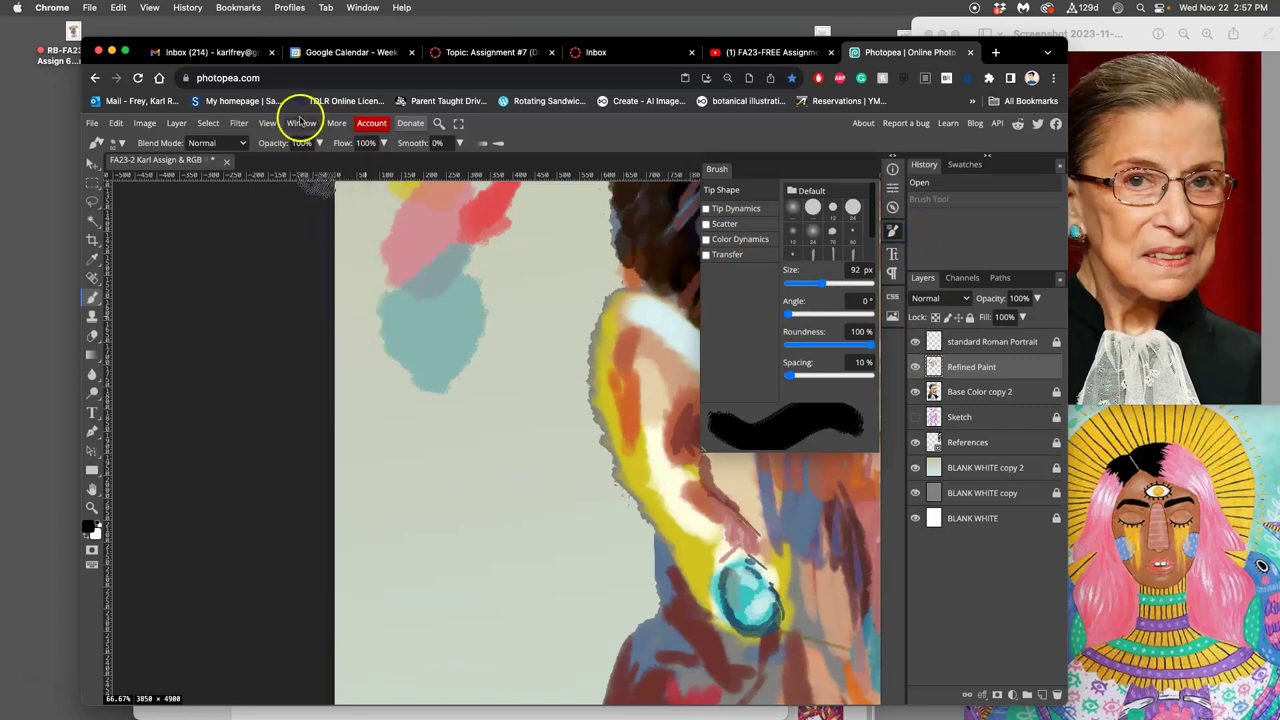
pyautogui.click(301, 123)
pyautogui.click(309, 233)
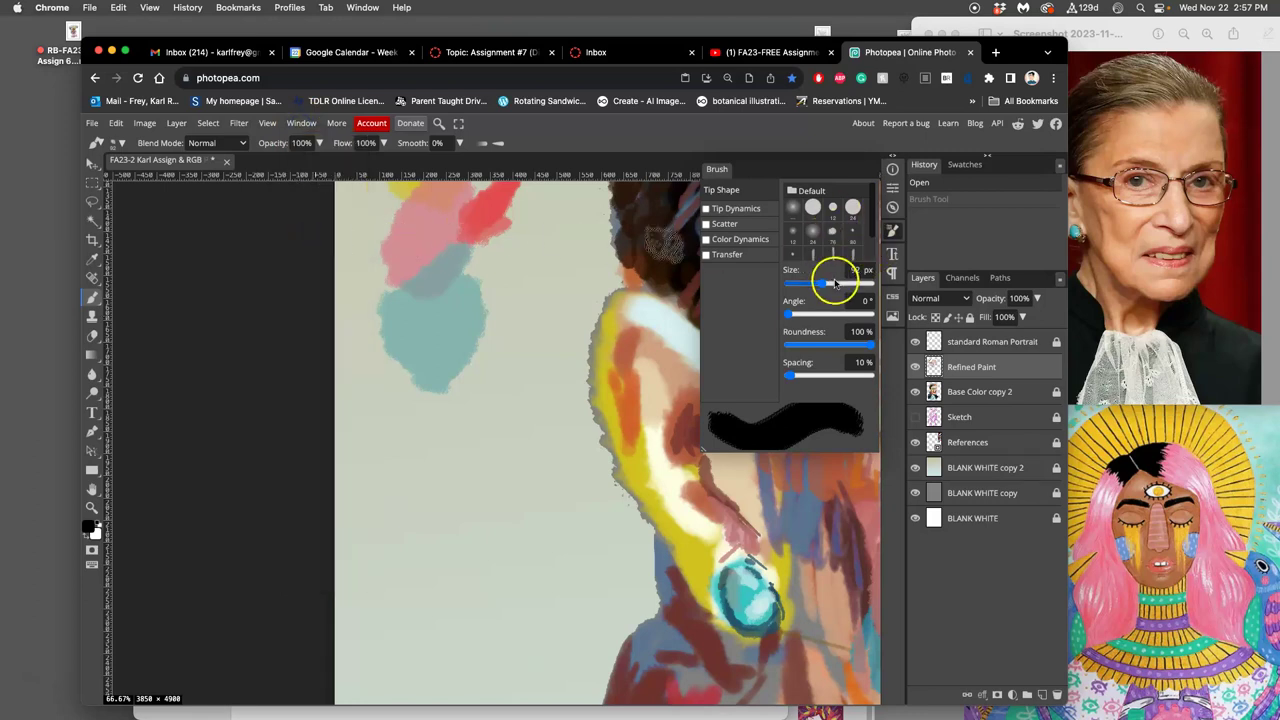
# Enable Tip Dynamics with 23% size jitter controlled by Pen Pressure, and try the brush with a stroke that is undone
pyautogui.click(736, 211)
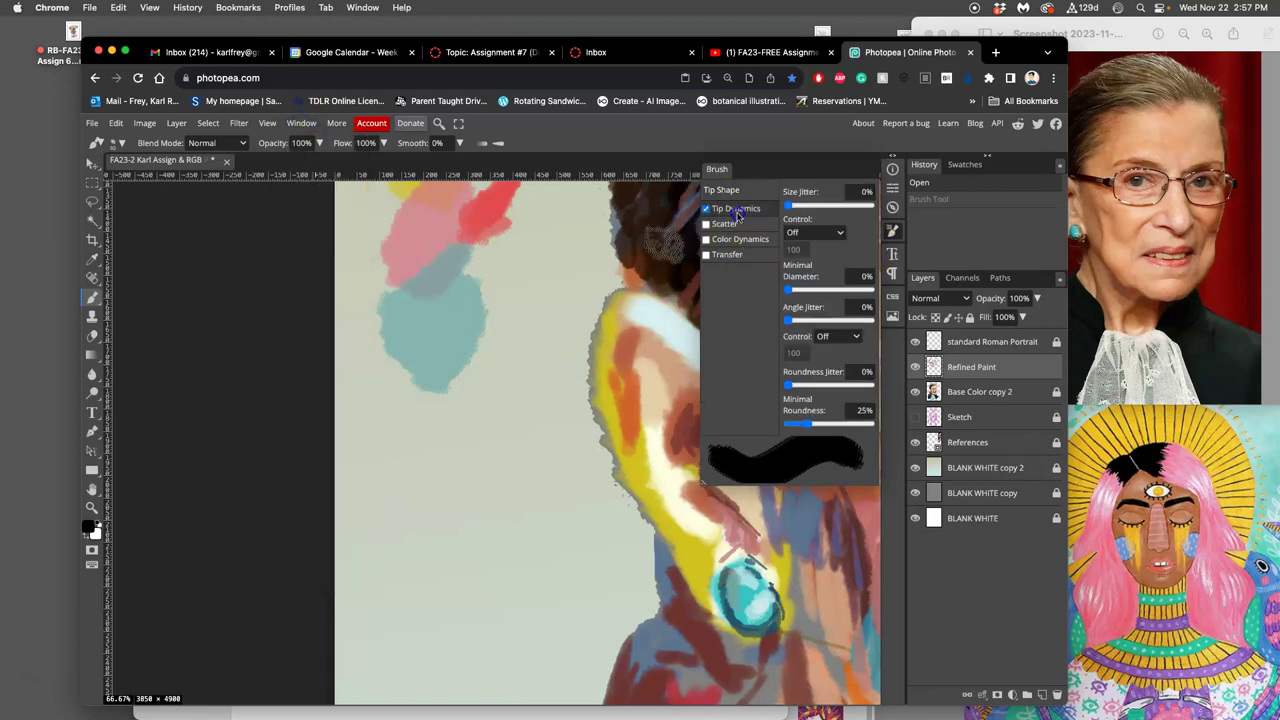
pyautogui.moveTo(790, 205); pyautogui.dragTo(800, 207)
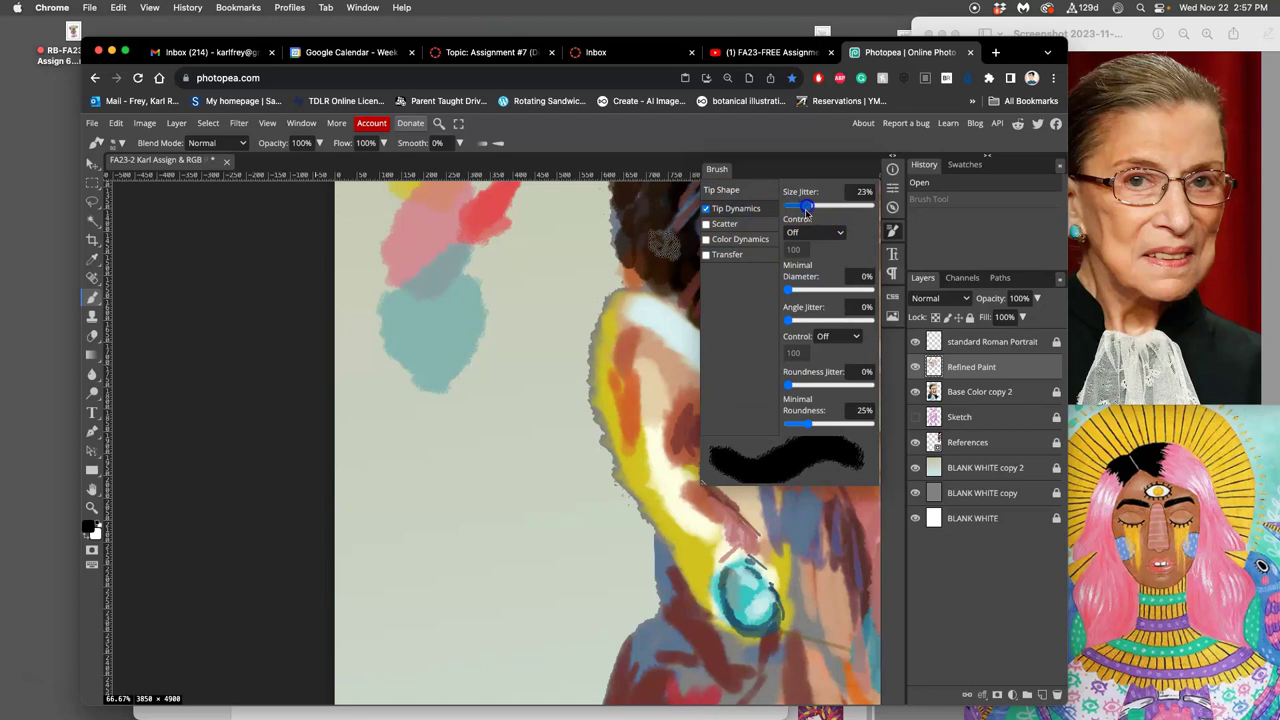
pyautogui.click(812, 232)
pyautogui.click(808, 250)
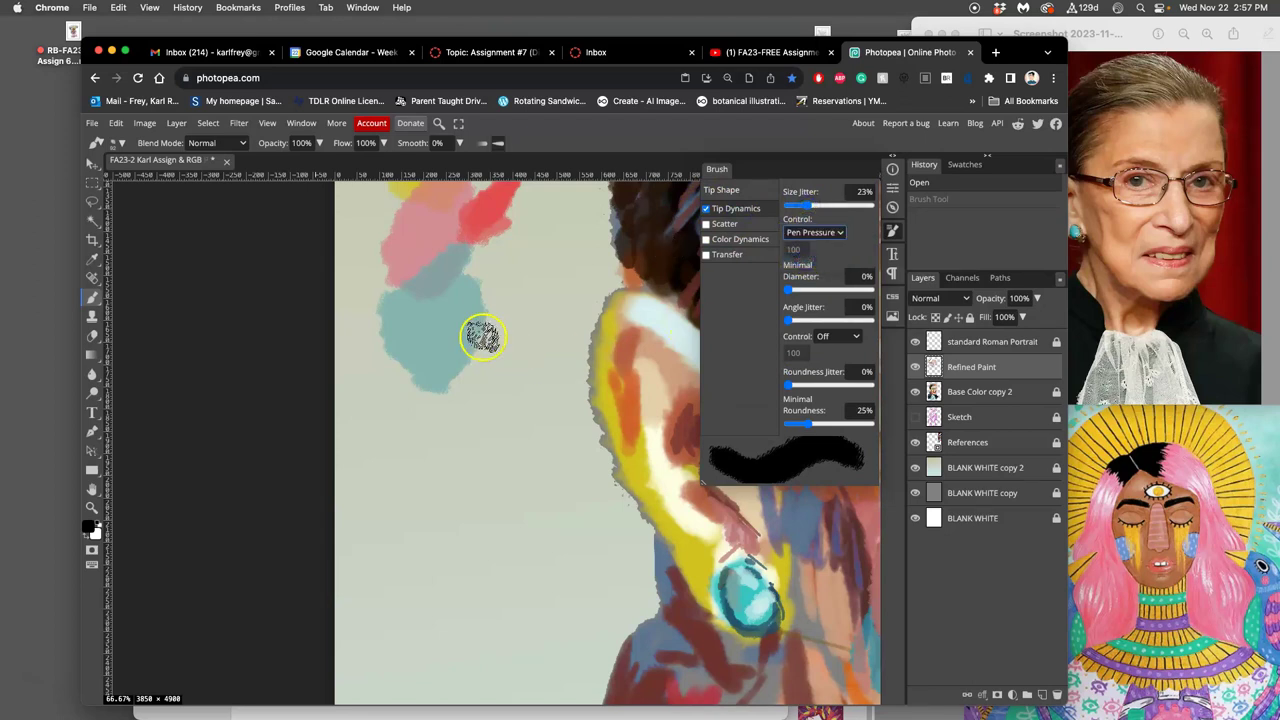
pyautogui.moveTo(527, 322)
pyautogui.mouseDown()
pyautogui.moveTo(531, 364)
pyautogui.moveTo(493, 423)
pyautogui.moveTo(485, 572)
pyautogui.moveTo(413, 650)
pyautogui.moveTo(385, 470)
pyautogui.mouseUp()
pyautogui.press('super+z')
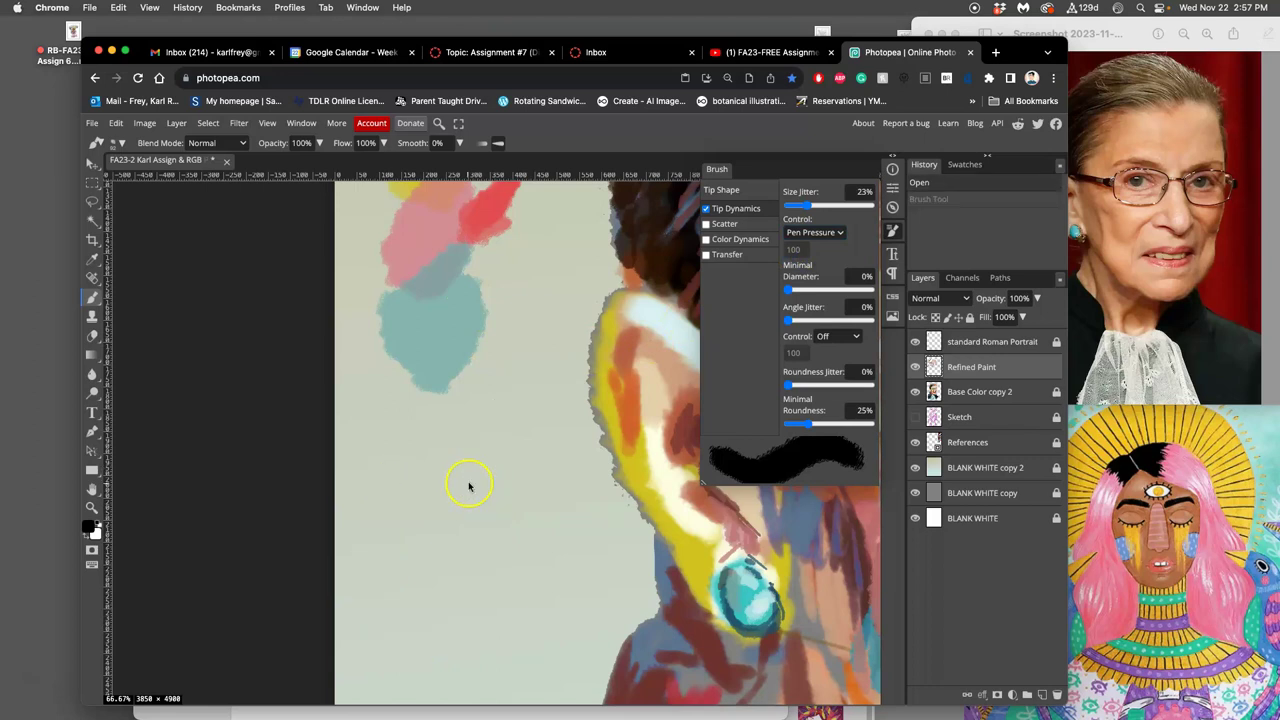
# Set the brush's angle jitter to 23% and its roundness jitter to 92%
pyautogui.moveTo(790, 320); pyautogui.dragTo(810, 320)
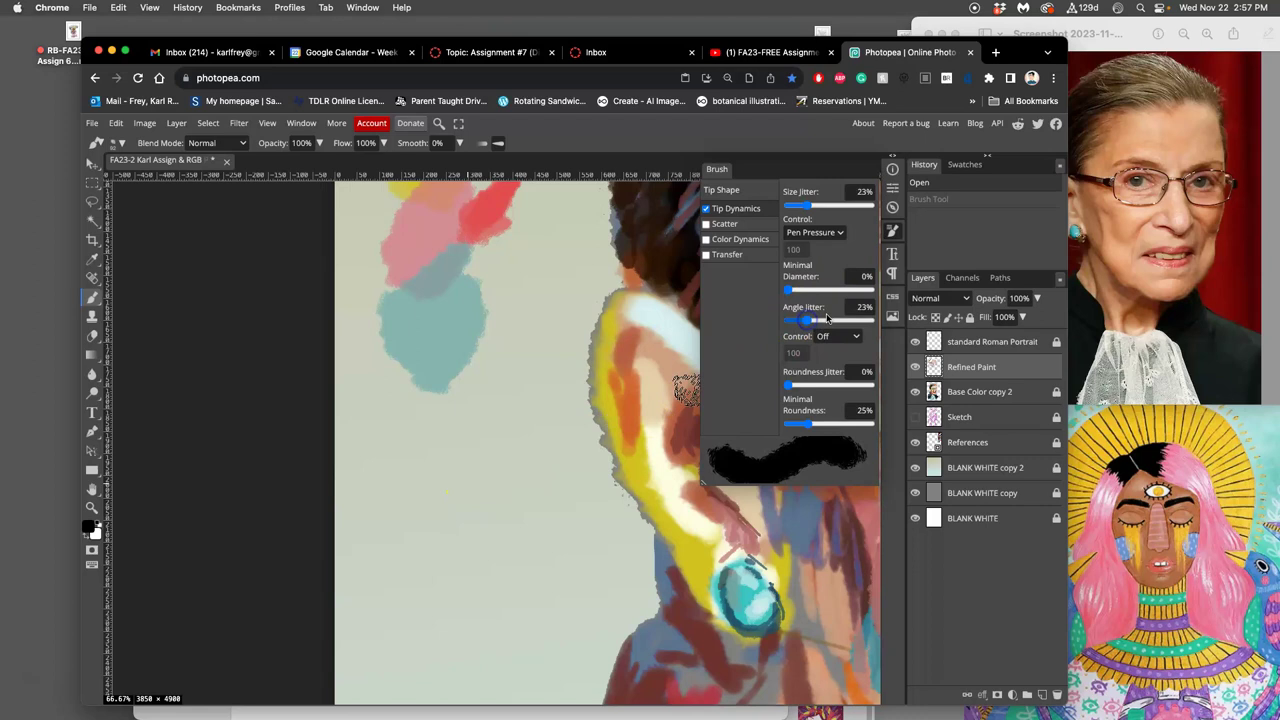
pyautogui.moveTo(794, 385); pyautogui.dragTo(813, 387)
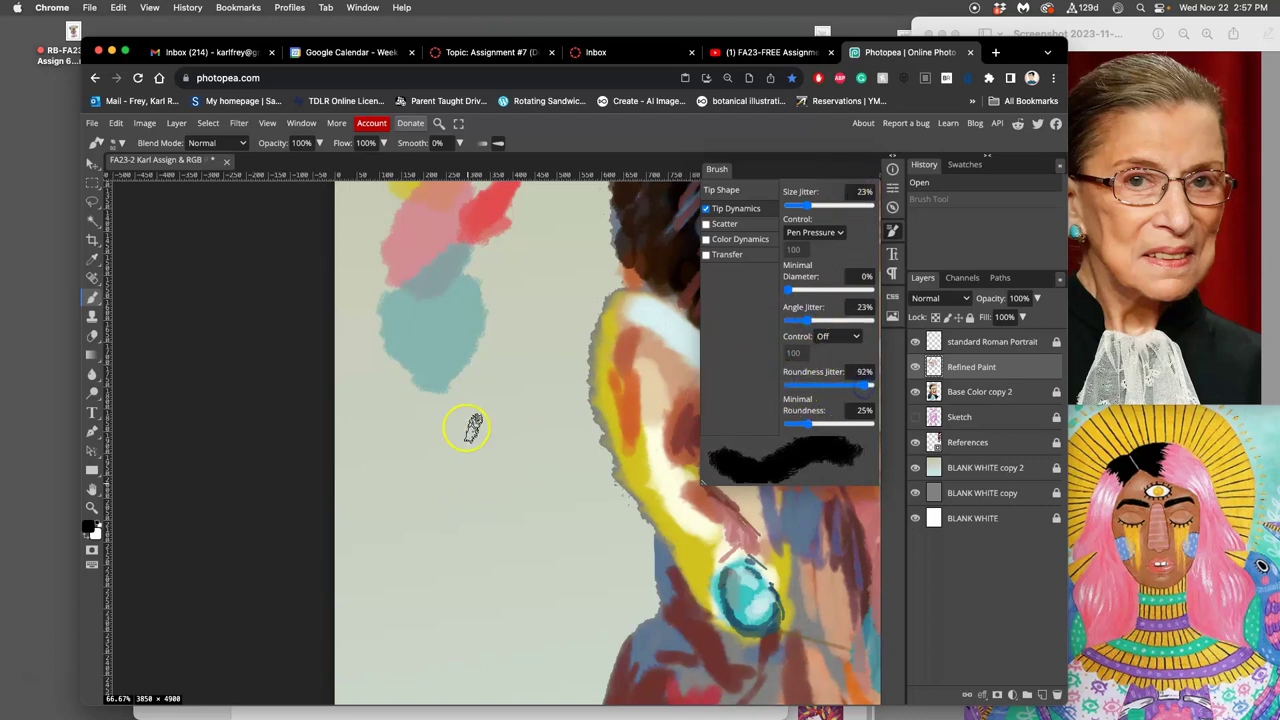
# Try the jittered brush with several black scribbles on the background beside the ear, and undo them all
pyautogui.moveTo(452, 425)
pyautogui.mouseDown()
pyautogui.moveTo(485, 489)
pyautogui.moveTo(492, 543)
pyautogui.moveTo(418, 495)
pyautogui.moveTo(443, 577)
pyautogui.moveTo(388, 462)
pyautogui.moveTo(411, 412)
pyautogui.moveTo(446, 437)
pyautogui.moveTo(510, 380)
pyautogui.moveTo(540, 470)
pyautogui.mouseUp()
pyautogui.moveTo(540, 470)
pyautogui.mouseDown()
pyautogui.moveTo(534, 549)
pyautogui.moveTo(451, 523)
pyautogui.moveTo(372, 467)
pyautogui.moveTo(394, 609)
pyautogui.moveTo(530, 638)
pyautogui.mouseUp()
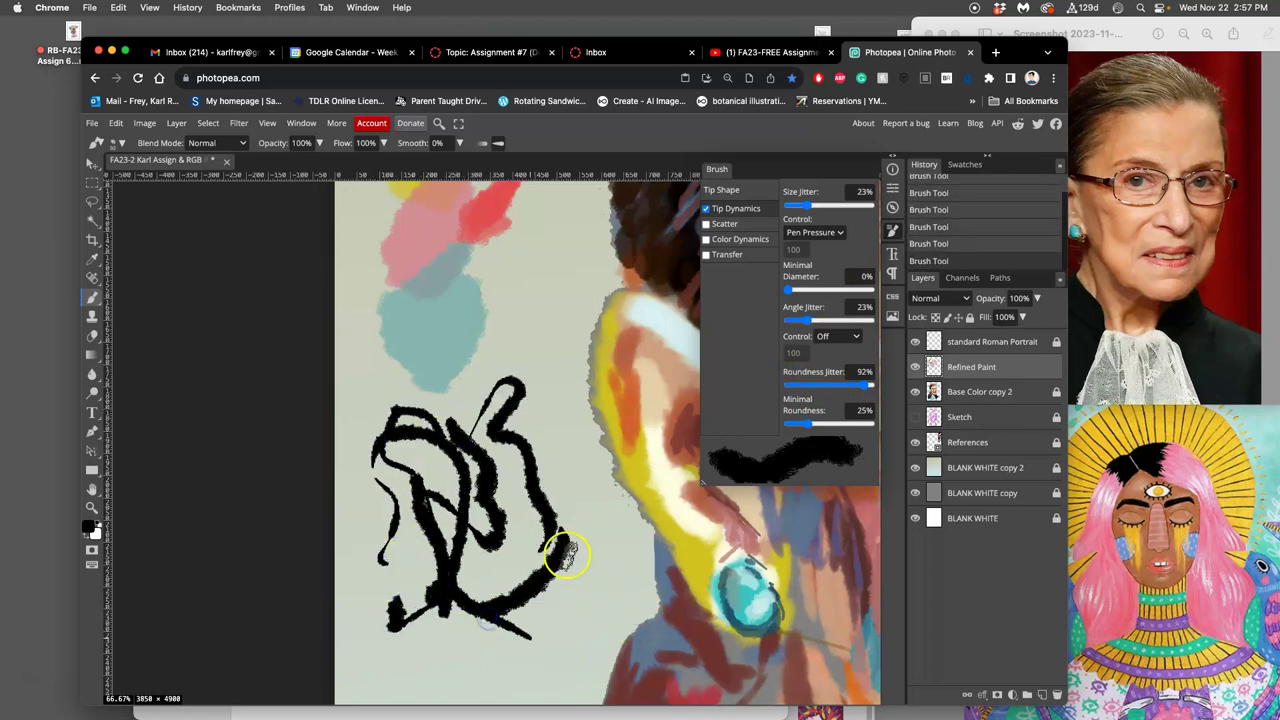
pyautogui.press('super+z')
pyautogui.press('super+z')
pyautogui.press('super+z')
pyautogui.press('super+z')
pyautogui.press('super+z')
pyautogui.press('super+z')
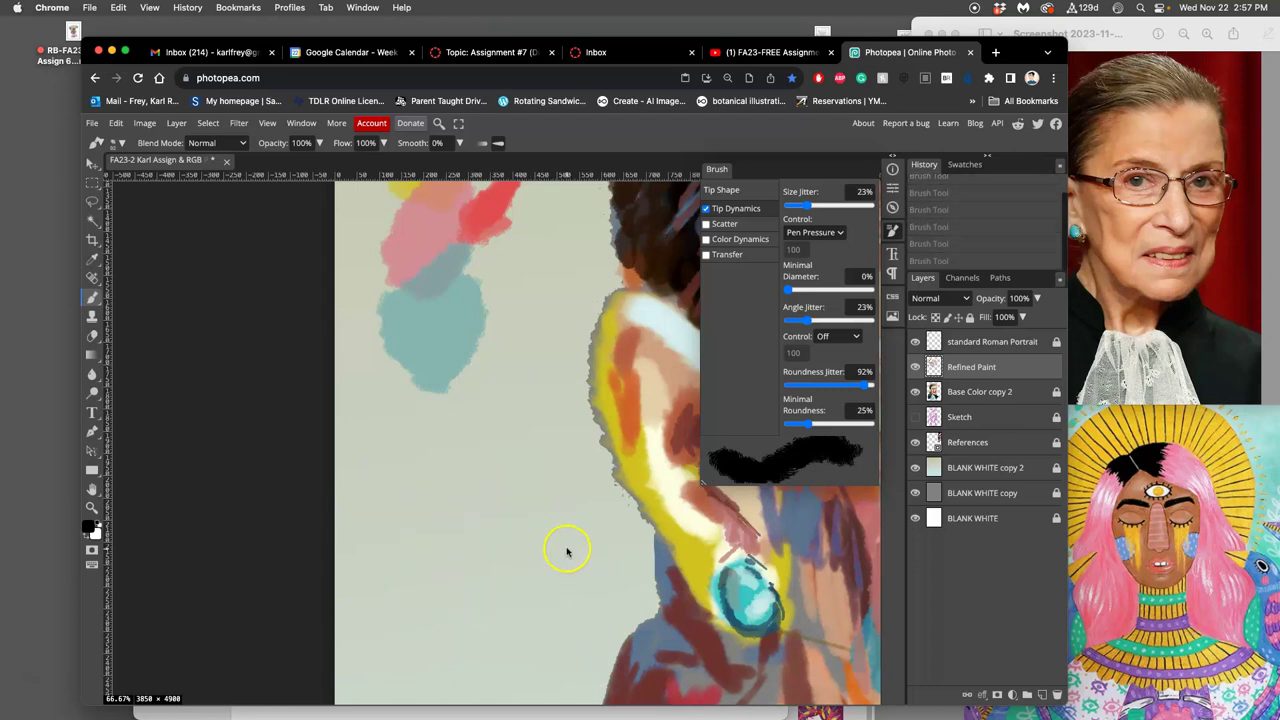
# Enable the brush's Transfer dynamics and set its opacity jitter to 12%
pyautogui.click(707, 255)
pyautogui.click(737, 258)
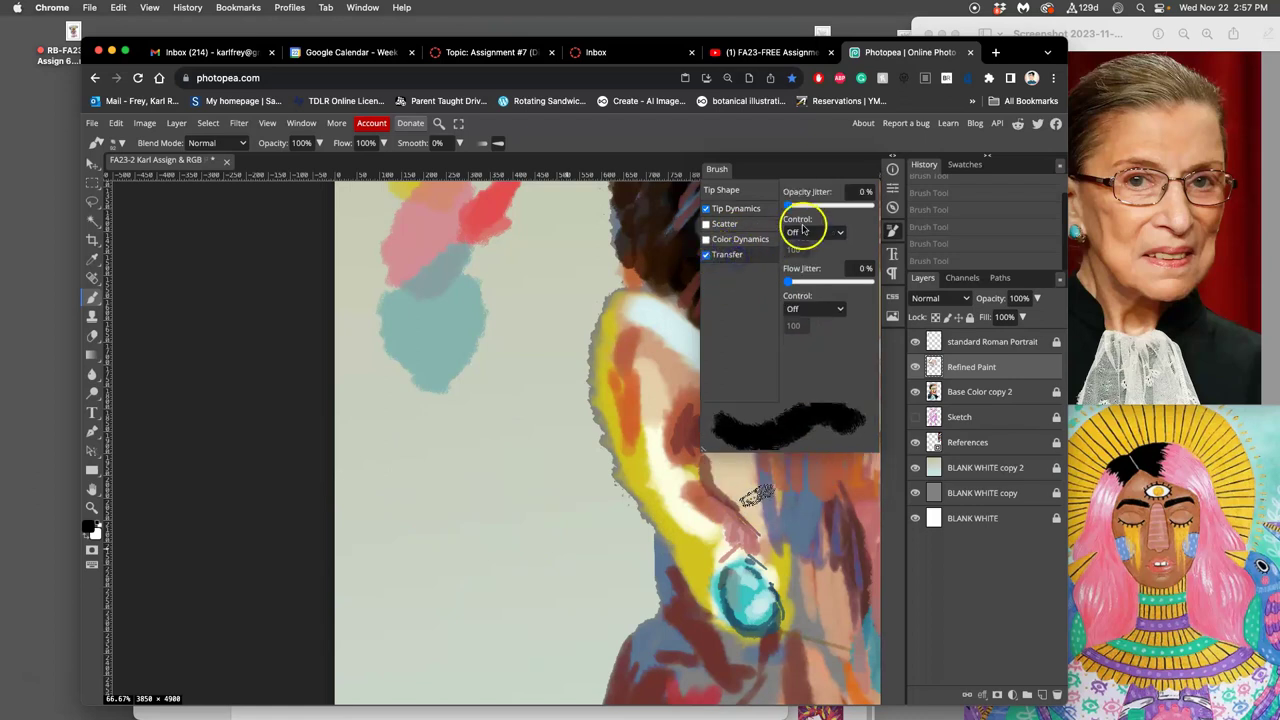
pyautogui.moveTo(800, 213); pyautogui.dragTo(795, 205)
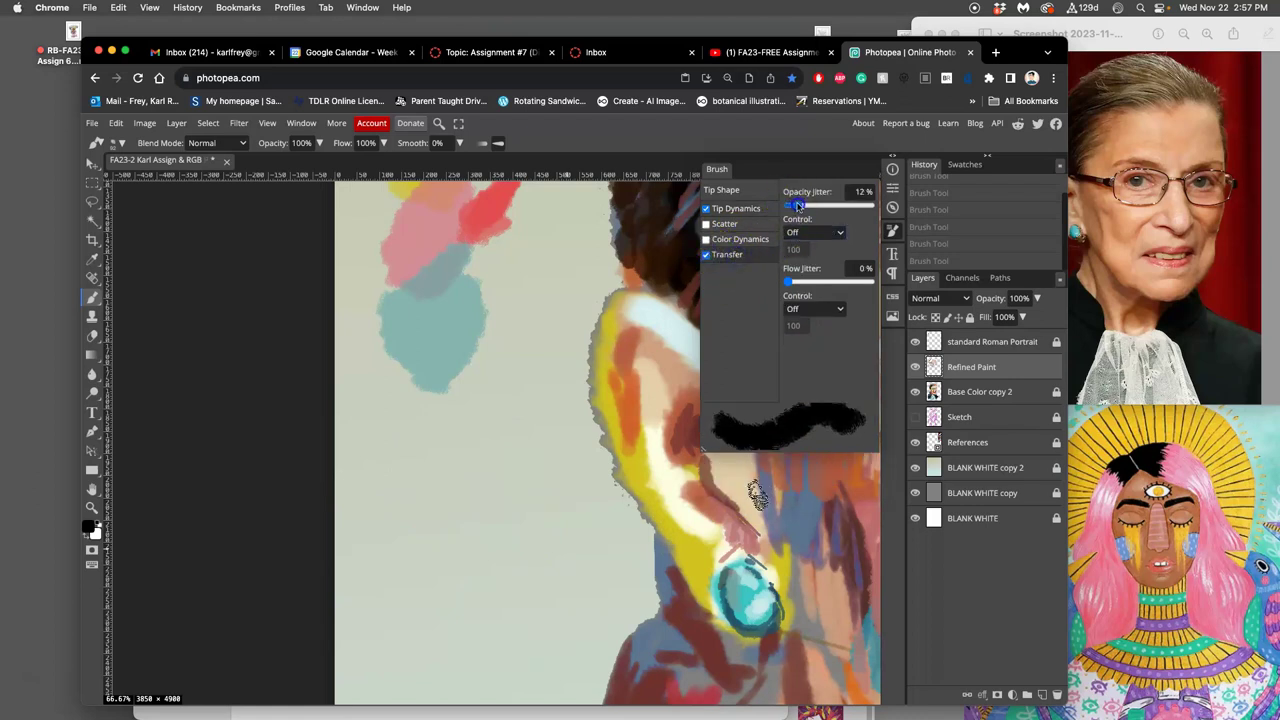
# Try the opacity-jittered brush with black strokes on the background beside the ear, and undo them all
pyautogui.moveTo(479, 431)
pyautogui.mouseDown()
pyautogui.moveTo(464, 477)
pyautogui.moveTo(433, 506)
pyautogui.moveTo(453, 477)
pyautogui.moveTo(467, 618)
pyautogui.moveTo(434, 620)
pyautogui.mouseUp()
pyautogui.click(459, 486)
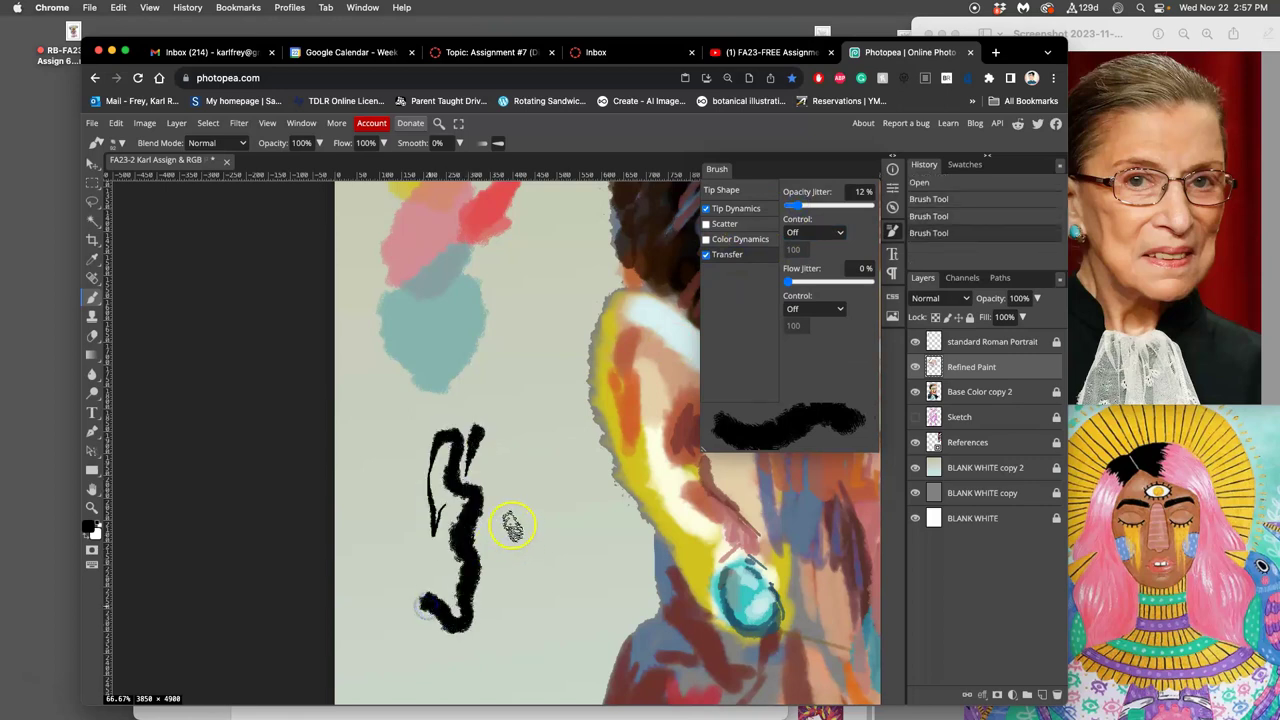
pyautogui.press('super+z')
pyautogui.press('super+z')
pyautogui.press('super+z')
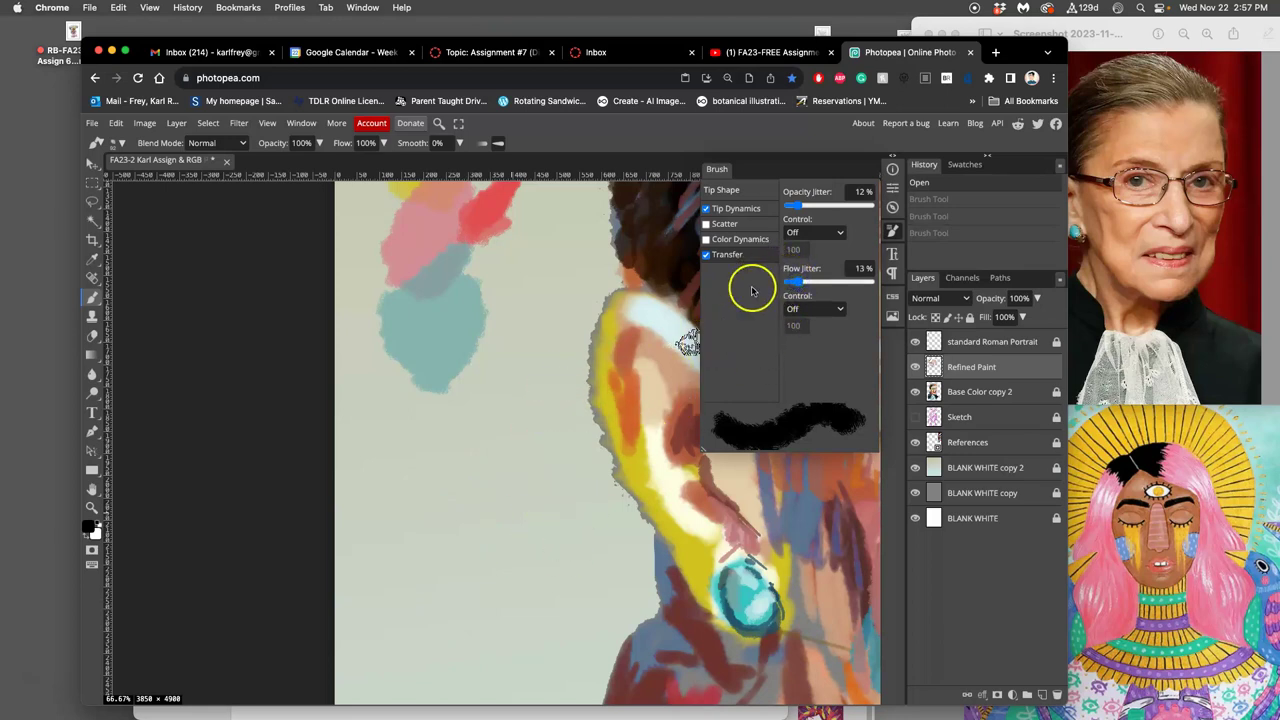
# Set the brush's flow jitter to 13% and close the brush settings
pyautogui.click(895, 229)
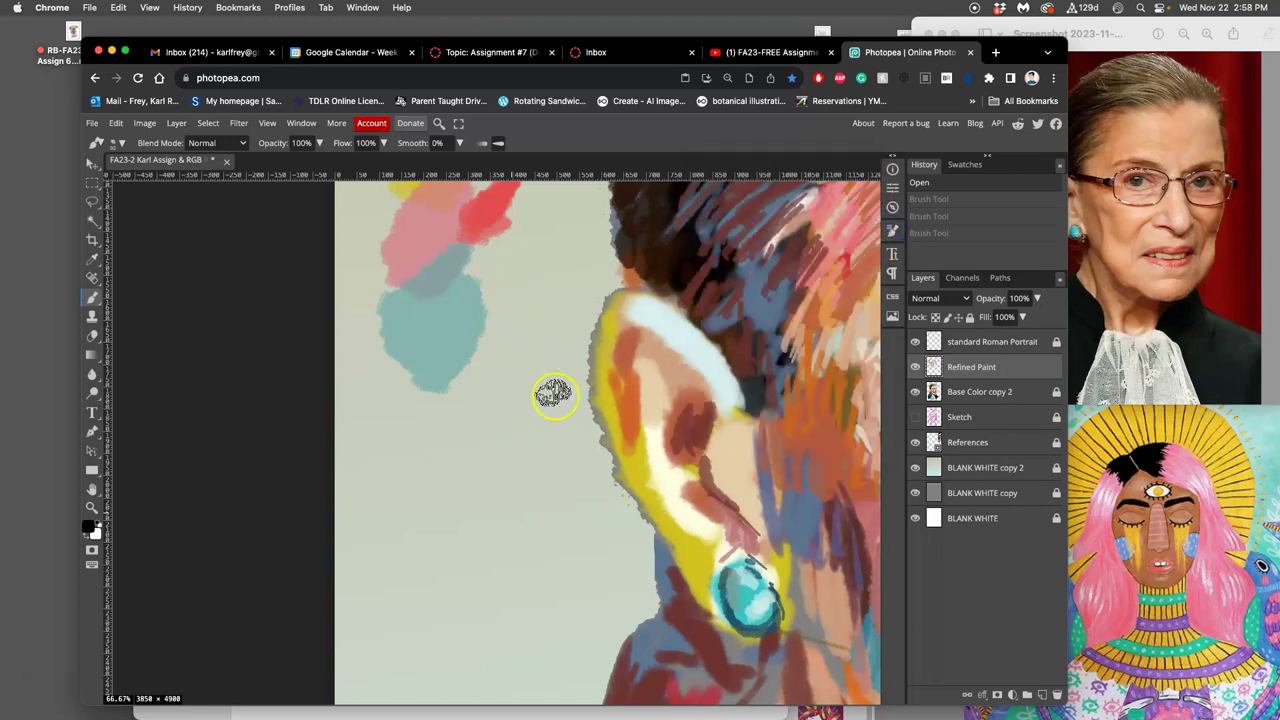
# Sample the red from the palette swatches and paint a red patch on the background below the teal swatch
pyautogui.moveTo(834, 414); pyautogui.dragTo(544, 458)
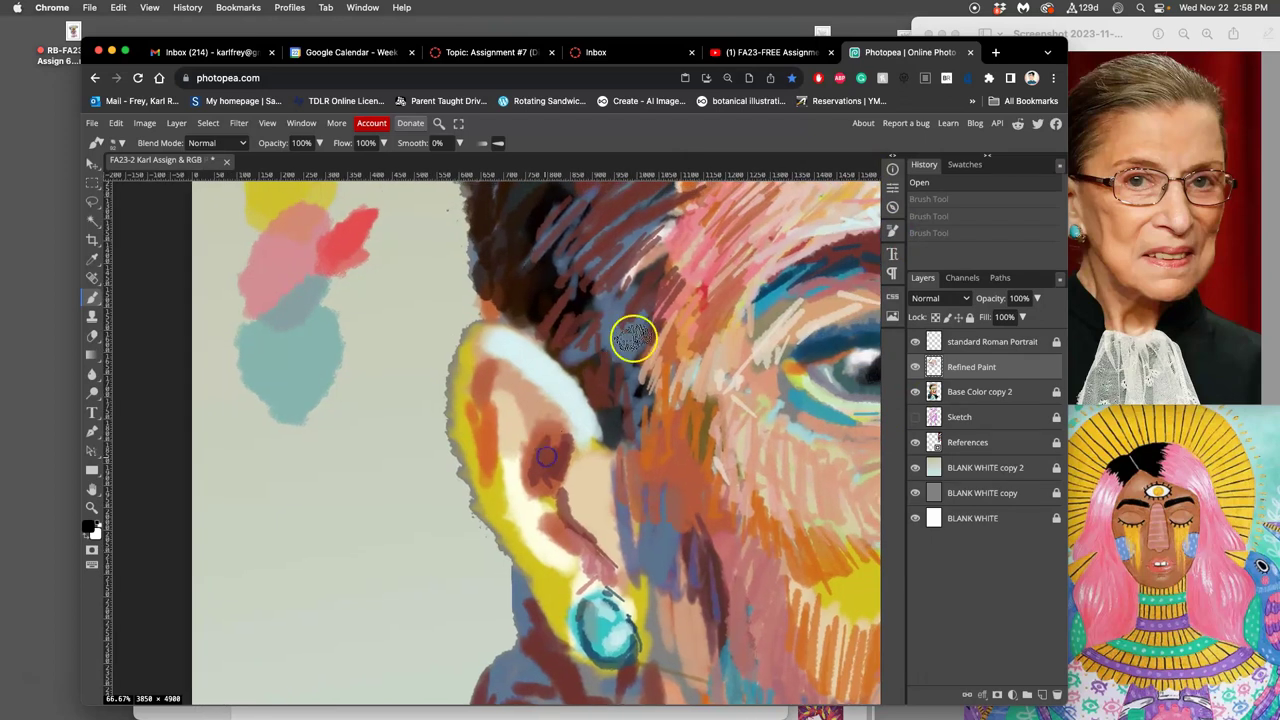
pyautogui.keyDown('alt'); pyautogui.click(353, 226); pyautogui.keyUp('alt')
pyautogui.moveTo(352, 468)
pyautogui.mouseDown()
pyautogui.moveTo(346, 515)
pyautogui.moveTo(364, 501)
pyautogui.moveTo(346, 491)
pyautogui.moveTo(318, 558)
pyautogui.mouseUp()
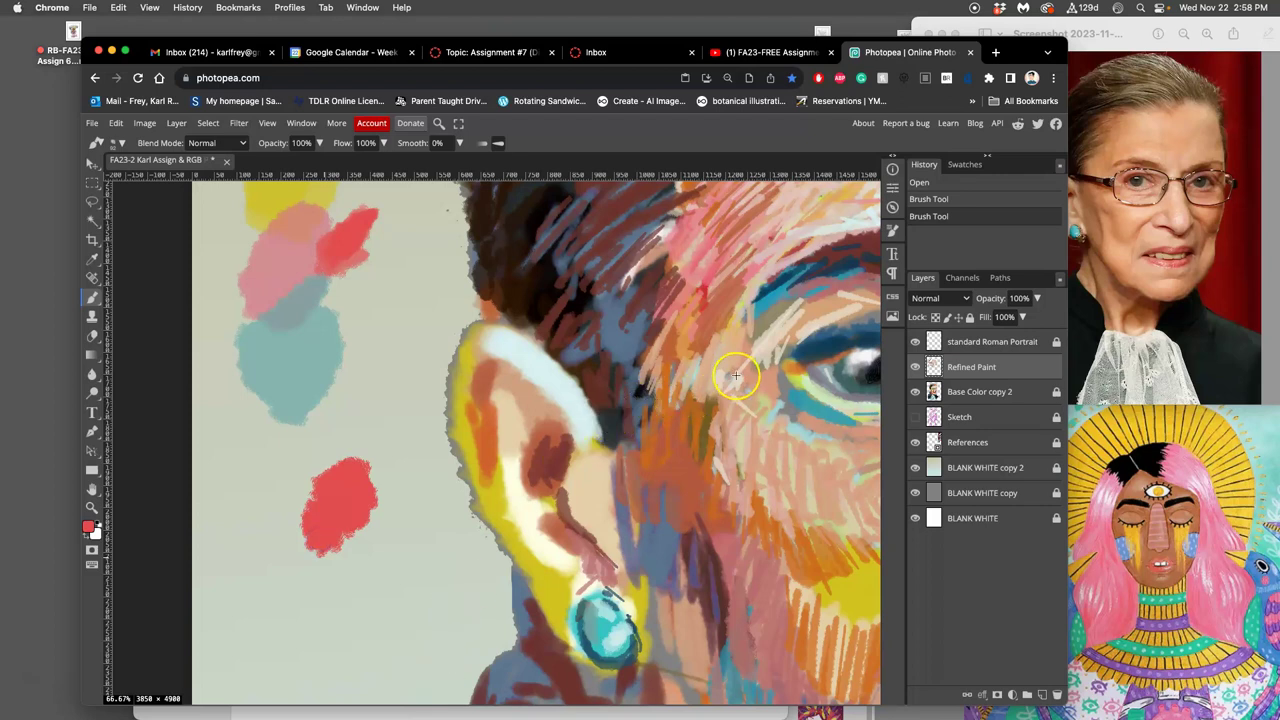
# Sample the yellow from the cheek and paint a yellow patch overlapping the lower part of the red patch
pyautogui.keyDown('alt'); pyautogui.click(880, 604); pyautogui.keyUp('alt')
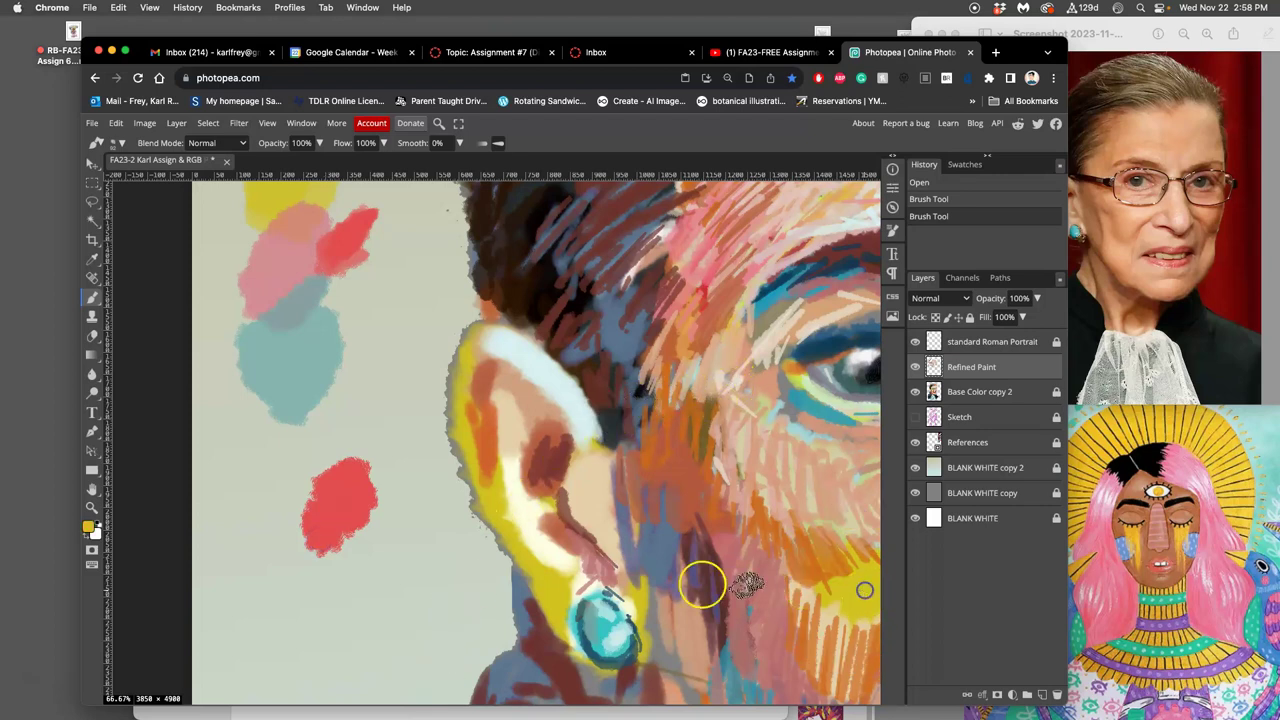
pyautogui.moveTo(352, 560)
pyautogui.mouseDown()
pyautogui.moveTo(365, 524)
pyautogui.moveTo(328, 573)
pyautogui.moveTo(349, 583)
pyautogui.moveTo(371, 564)
pyautogui.moveTo(383, 524)
pyautogui.moveTo(347, 552)
pyautogui.moveTo(577, 346)
pyautogui.mouseUp()
pyautogui.press('super+plus')
pyautogui.press('super+plus')
pyautogui.moveTo(452, 444); pyautogui.dragTo(655, 314)
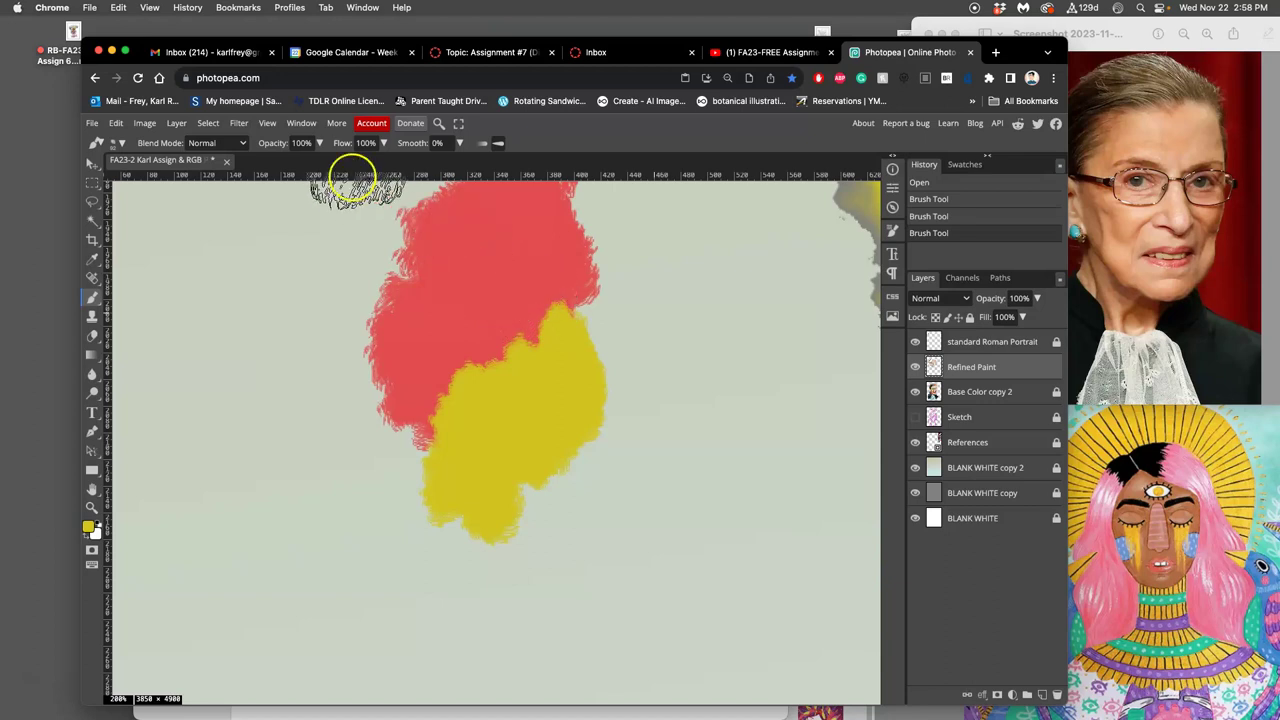
# Set the brush opacity to 70% and blend the yellow up into the red patch with orange tones sampled from the overlap
pyautogui.click(319, 143)
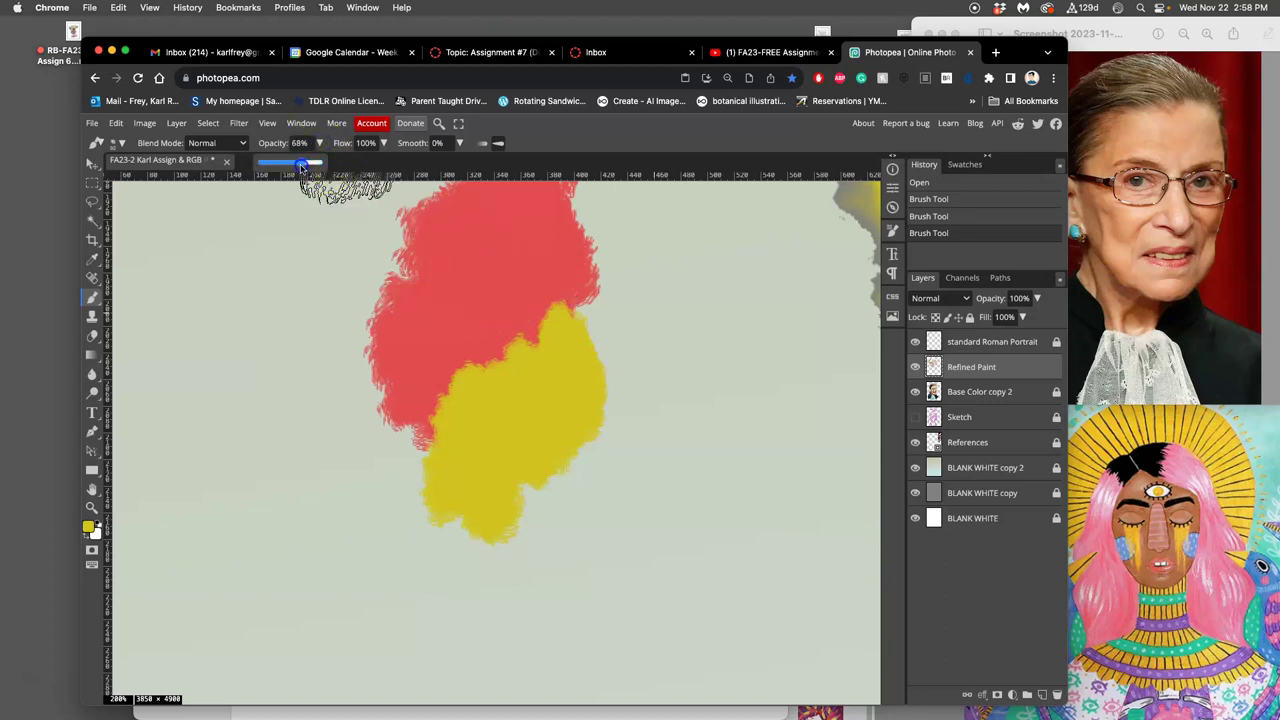
pyautogui.moveTo(546, 289); pyautogui.dragTo(434, 397)
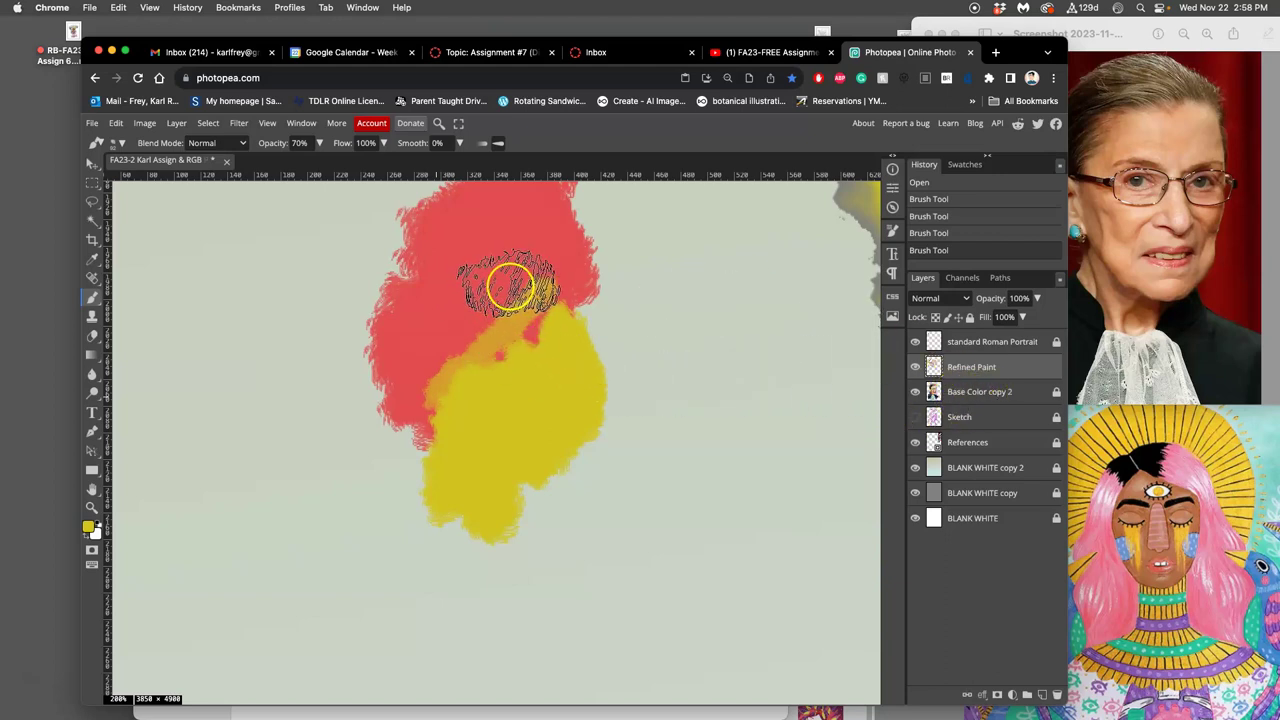
pyautogui.keyDown('alt'); pyautogui.click(515, 317); pyautogui.keyUp('alt')
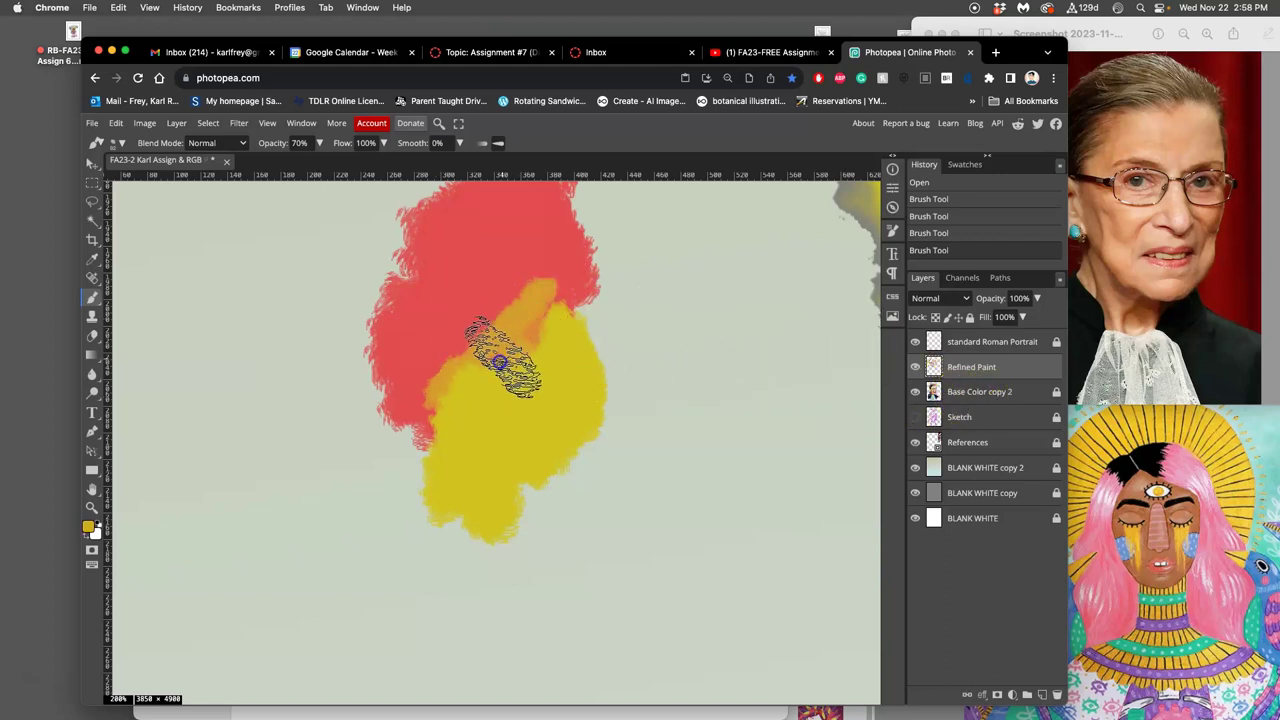
pyautogui.moveTo(485, 316); pyautogui.dragTo(541, 253)
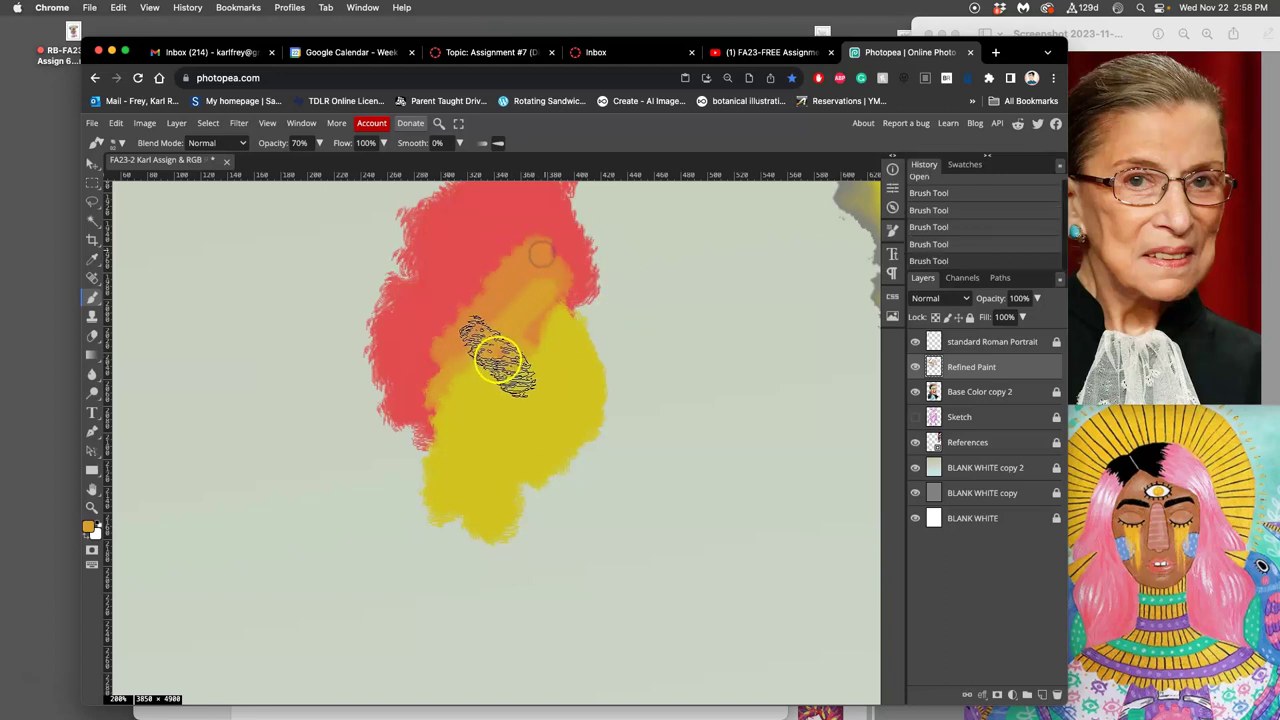
pyautogui.keyDown('alt'); pyautogui.click(454, 303); pyautogui.keyUp('alt')
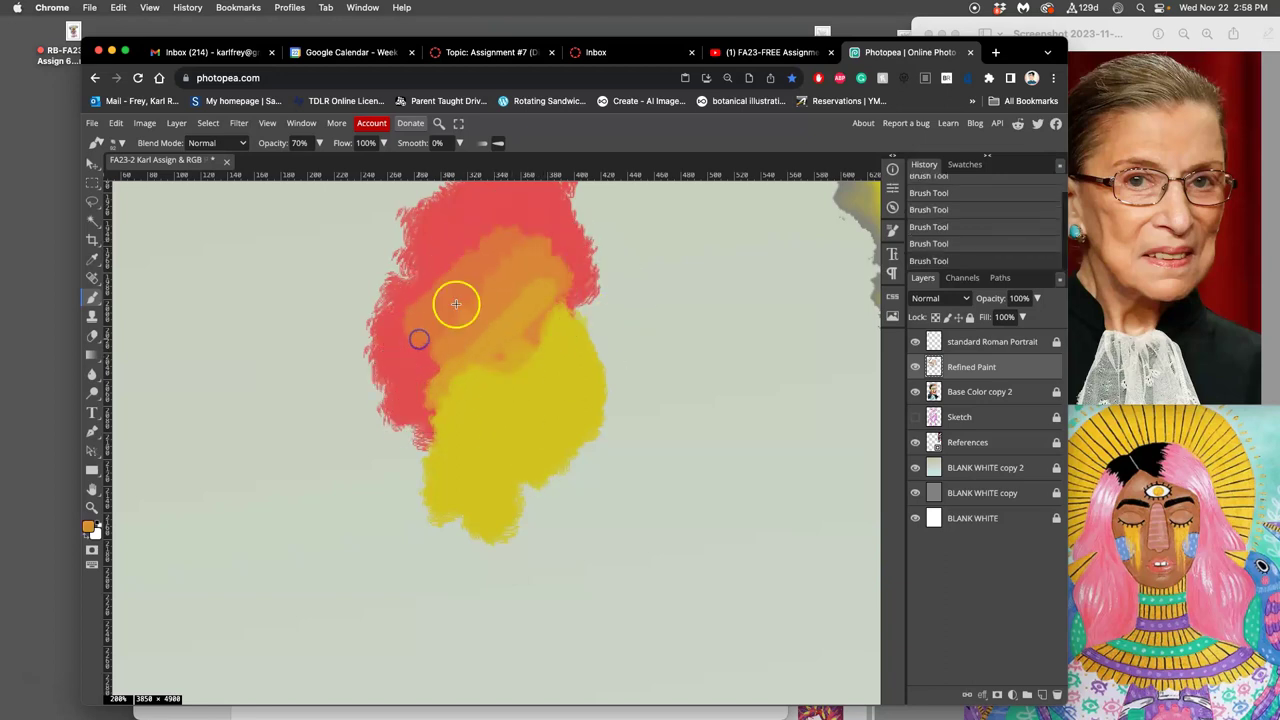
pyautogui.moveTo(417, 330); pyautogui.dragTo(455, 258)
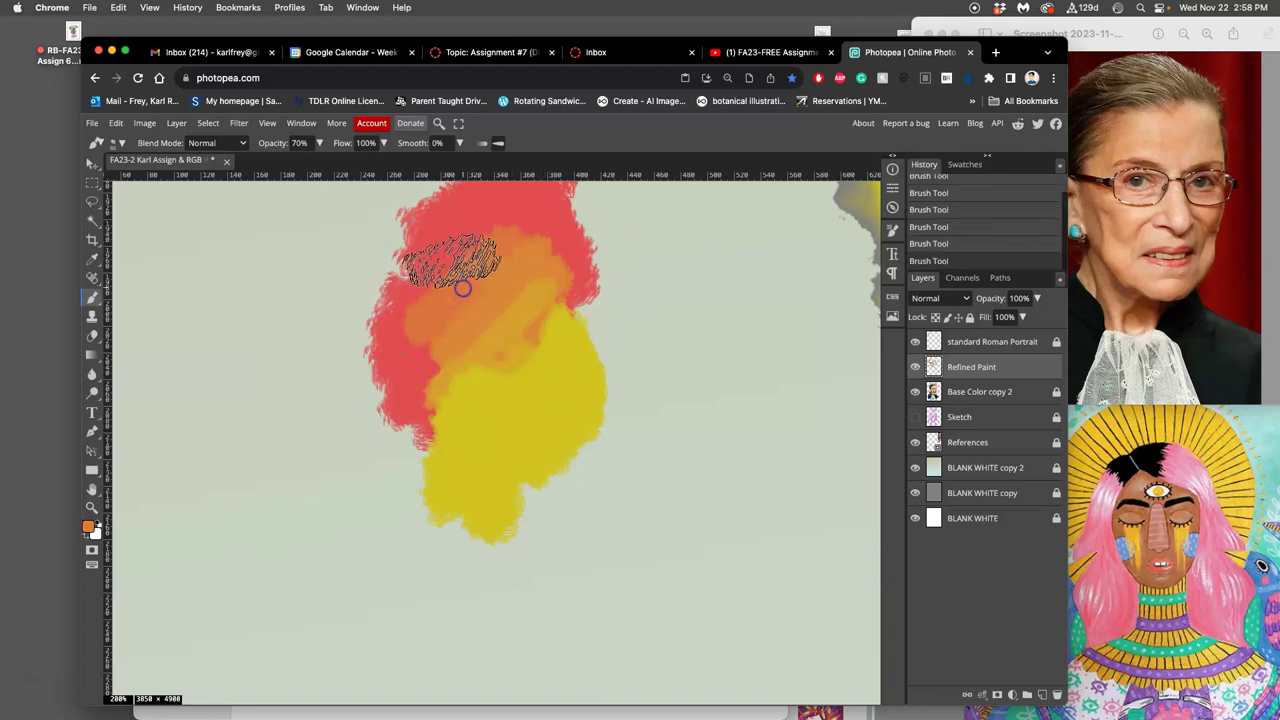
pyautogui.keyDown('alt'); pyautogui.click(509, 201); pyautogui.keyUp('alt')
pyautogui.moveTo(475, 226)
pyautogui.mouseDown()
pyautogui.moveTo(472, 212)
pyautogui.moveTo(500, 195)
pyautogui.mouseUp()
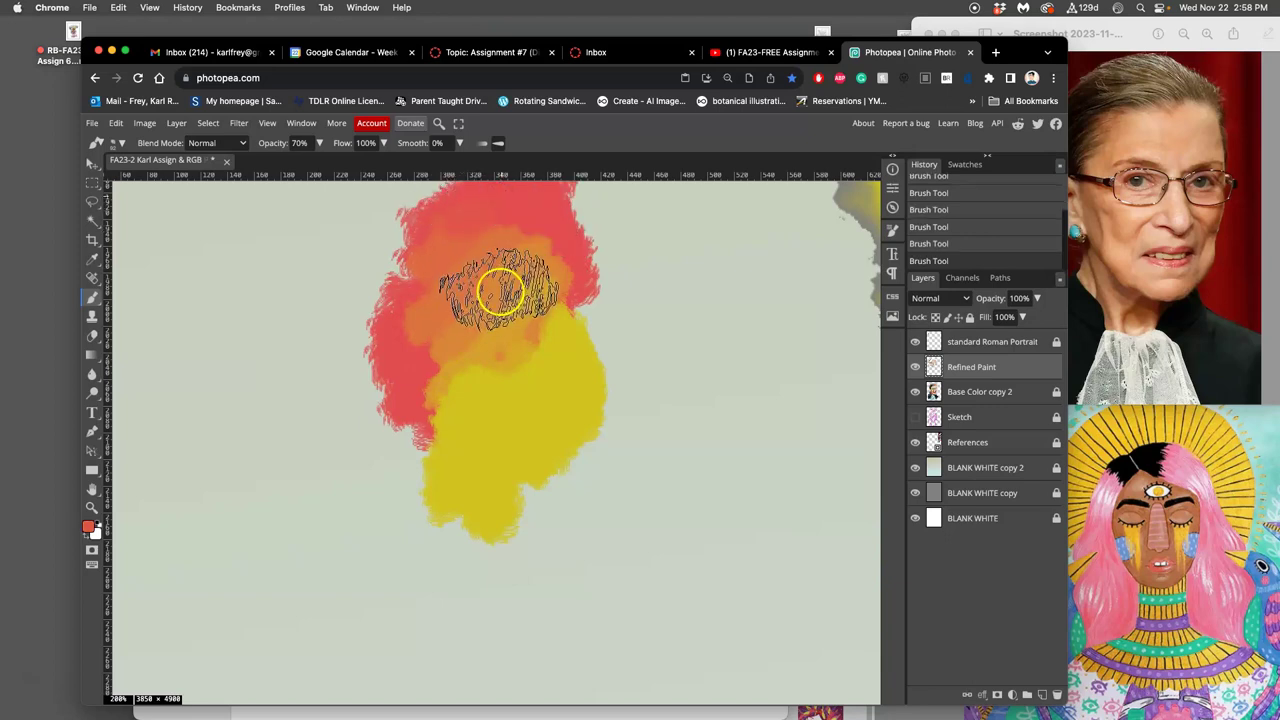
# Smooth the transition between the red and orange areas by repeatedly sampling in-between tones and painting over the edge
pyautogui.moveTo(513, 304); pyautogui.dragTo(527, 378)
pyautogui.keyDown('alt'); pyautogui.click(481, 311); pyautogui.keyUp('alt')
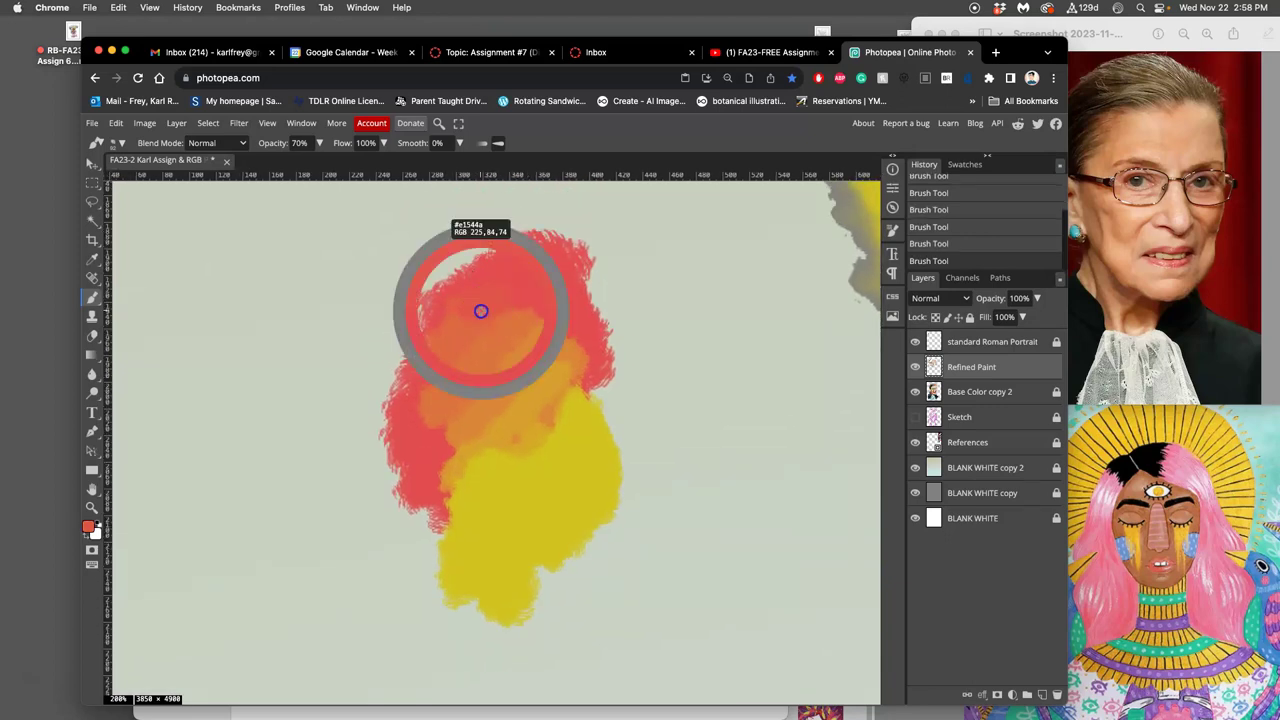
pyautogui.moveTo(466, 321)
pyautogui.mouseDown()
pyautogui.moveTo(451, 353)
pyautogui.moveTo(469, 349)
pyautogui.moveTo(477, 401)
pyautogui.moveTo(478, 356)
pyautogui.moveTo(495, 385)
pyautogui.mouseUp()
pyautogui.keyDown('alt'); pyautogui.click(466, 337); pyautogui.keyUp('alt')
pyautogui.keyDown('alt'); pyautogui.click(451, 351); pyautogui.keyUp('alt')
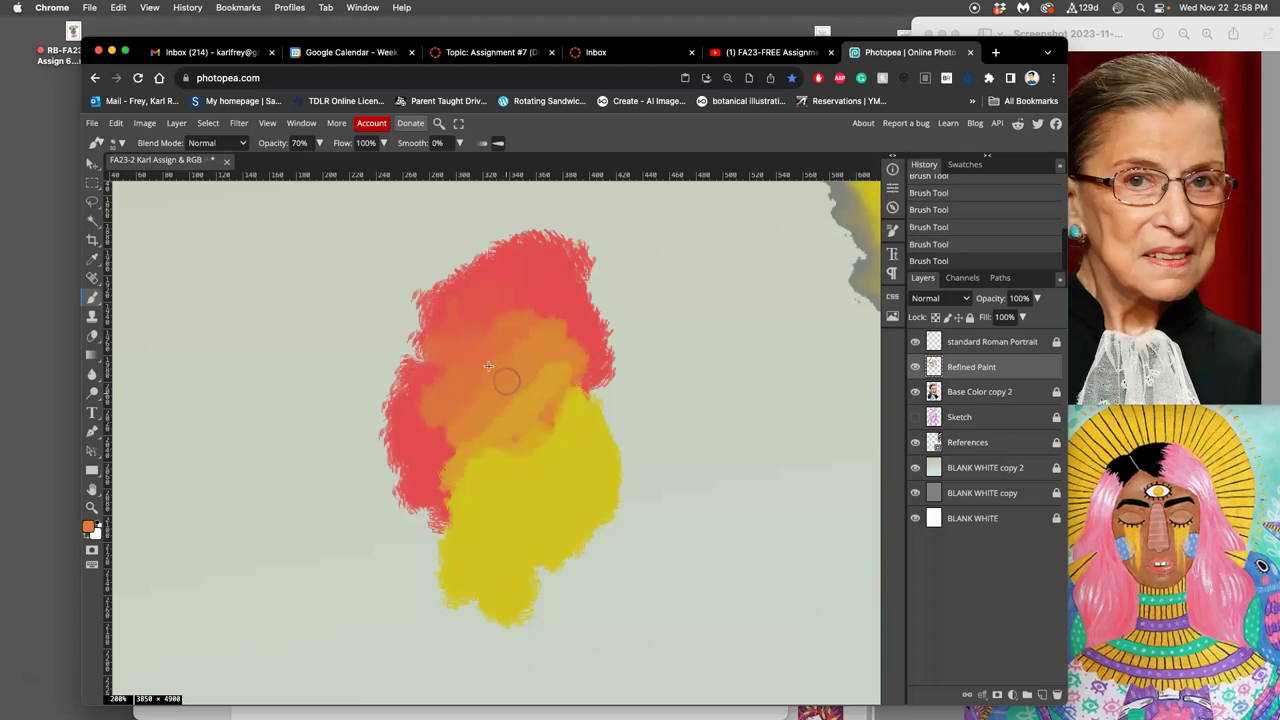
pyautogui.keyDown('alt'); pyautogui.click(490, 367); pyautogui.keyUp('alt')
pyautogui.keyDown('alt'); pyautogui.click(459, 354); pyautogui.keyUp('alt')
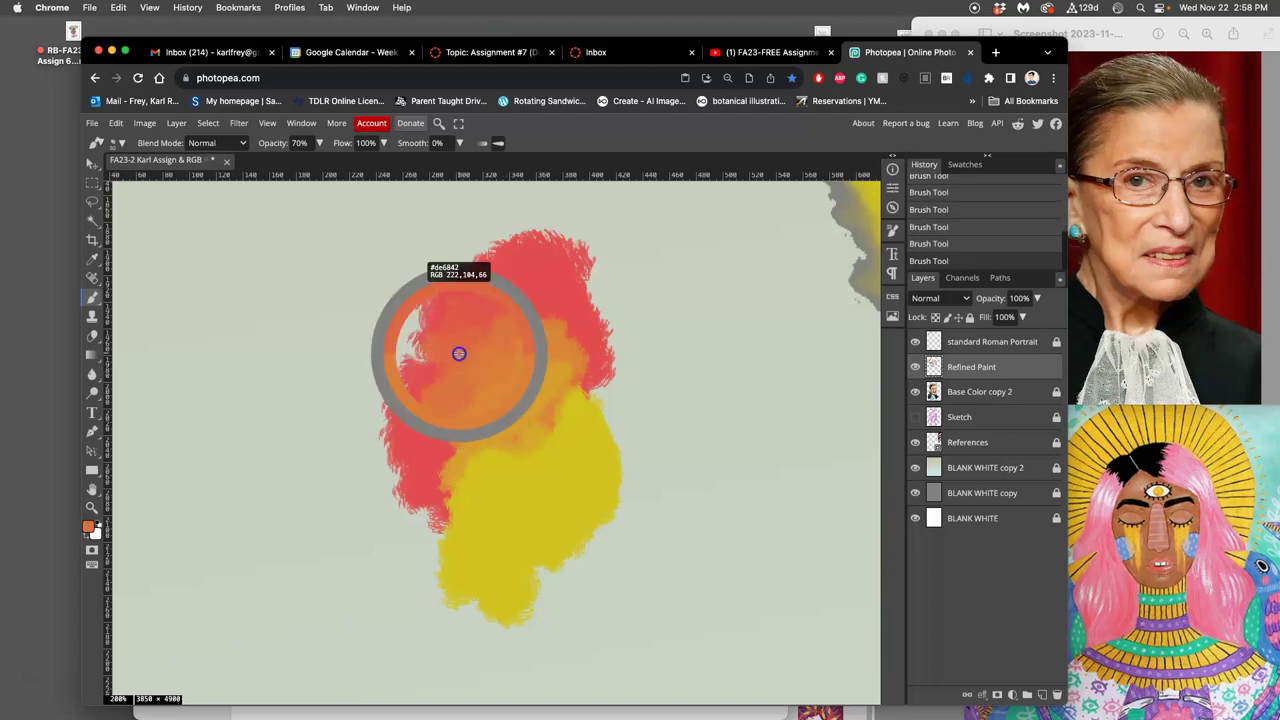
pyautogui.moveTo(483, 363)
pyautogui.mouseDown()
pyautogui.moveTo(516, 493)
pyautogui.moveTo(558, 454)
pyautogui.moveTo(494, 365)
pyautogui.moveTo(516, 408)
pyautogui.mouseUp()
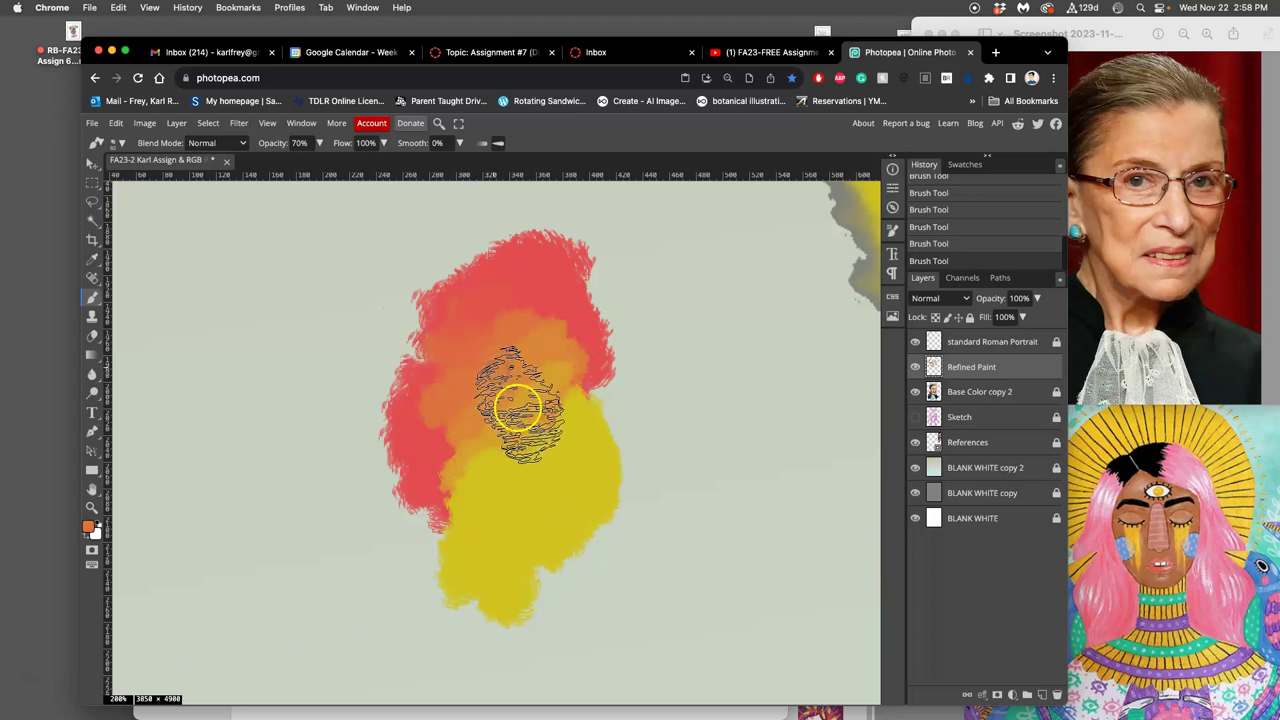
# Sample the golden orange near the yellow border and paint it up into the upper part of the patch, blending with sampled orange
pyautogui.keyDown('alt'); pyautogui.click(474, 372); pyautogui.keyUp('alt')
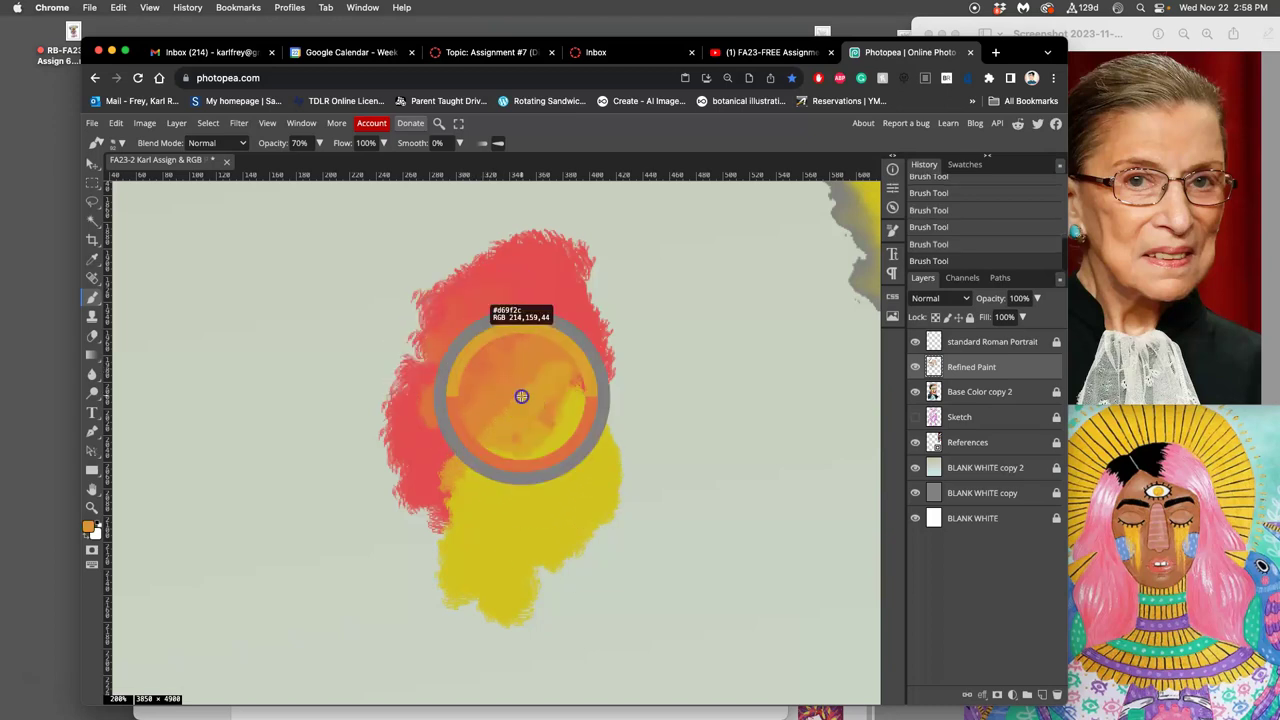
pyautogui.moveTo(505, 418)
pyautogui.mouseDown()
pyautogui.moveTo(482, 508)
pyautogui.moveTo(522, 352)
pyautogui.moveTo(537, 336)
pyautogui.moveTo(555, 385)
pyautogui.moveTo(573, 372)
pyautogui.moveTo(566, 323)
pyautogui.moveTo(529, 340)
pyautogui.mouseUp()
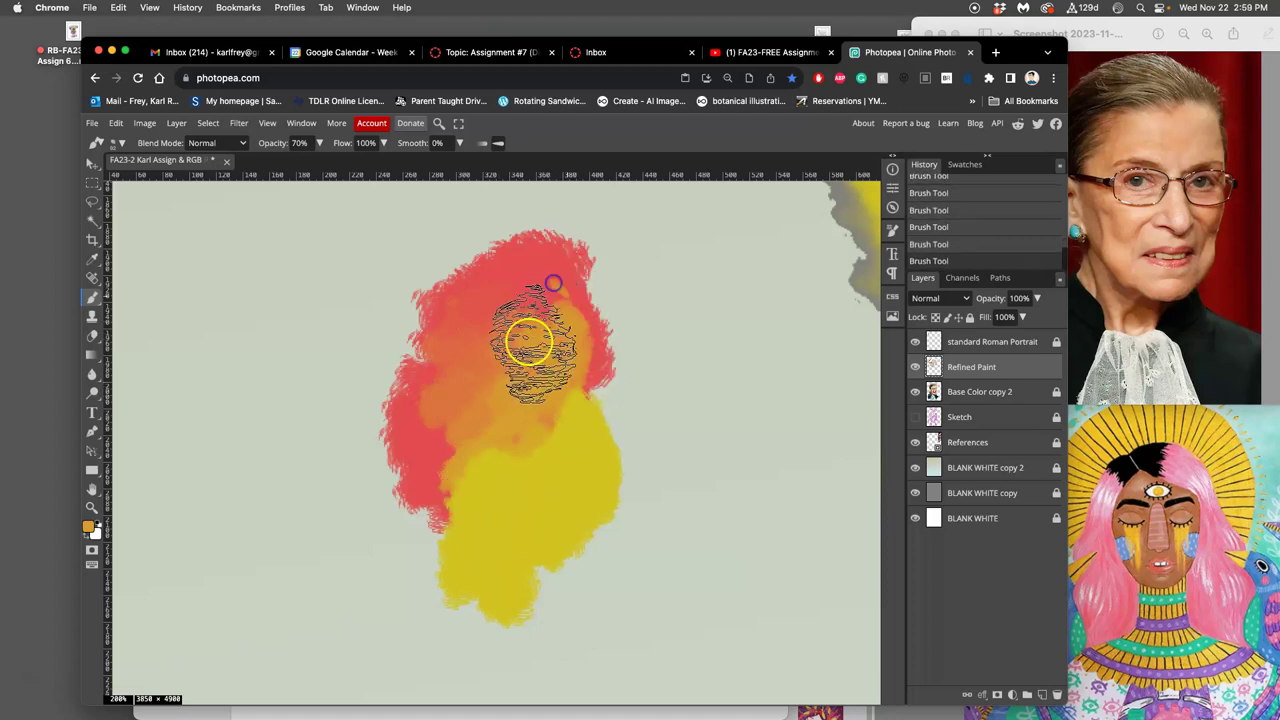
pyautogui.keyDown('alt'); pyautogui.click(527, 307); pyautogui.keyUp('alt')
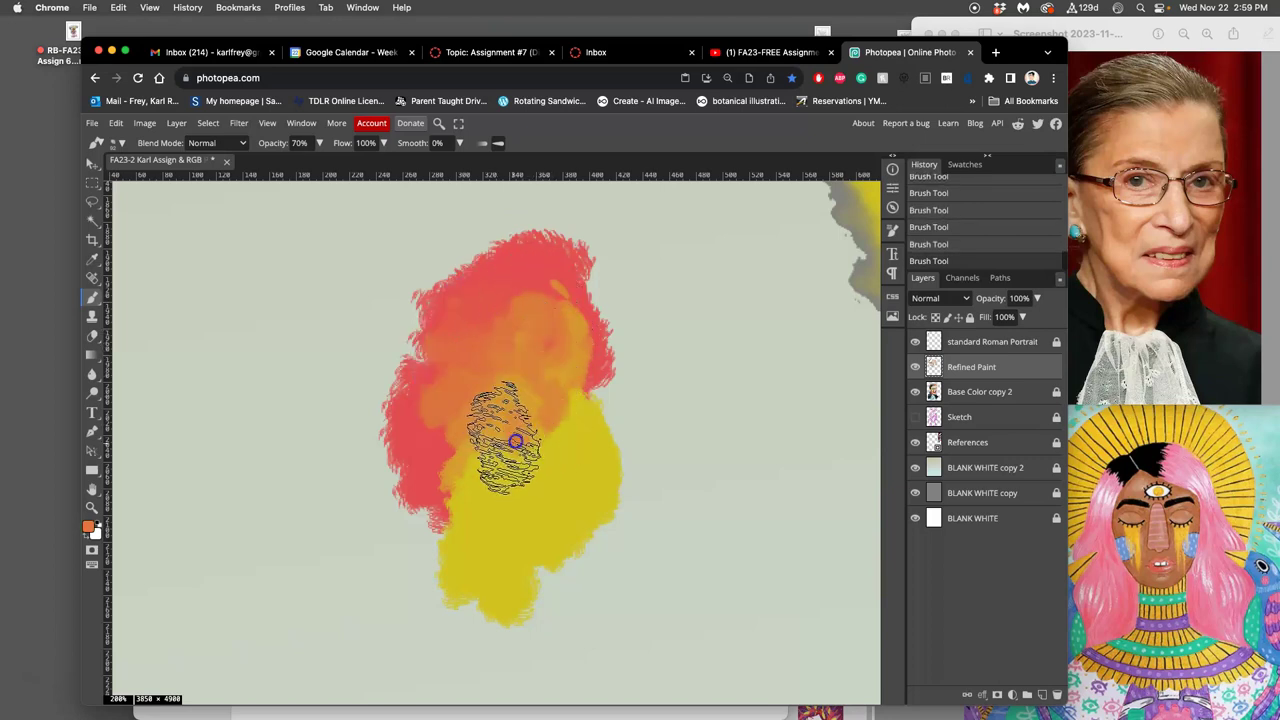
# Blend sampled orange and red tones across the lower edge where the red patch meets the yellow
pyautogui.keyDown('alt'); pyautogui.click(480, 411); pyautogui.keyUp('alt')
pyautogui.moveTo(500, 429)
pyautogui.mouseDown()
pyautogui.moveTo(585, 363)
pyautogui.moveTo(594, 388)
pyautogui.moveTo(533, 438)
pyautogui.moveTo(490, 445)
pyautogui.moveTo(462, 494)
pyautogui.mouseUp()
pyautogui.keyDown('alt'); pyautogui.click(439, 453); pyautogui.keyUp('alt')
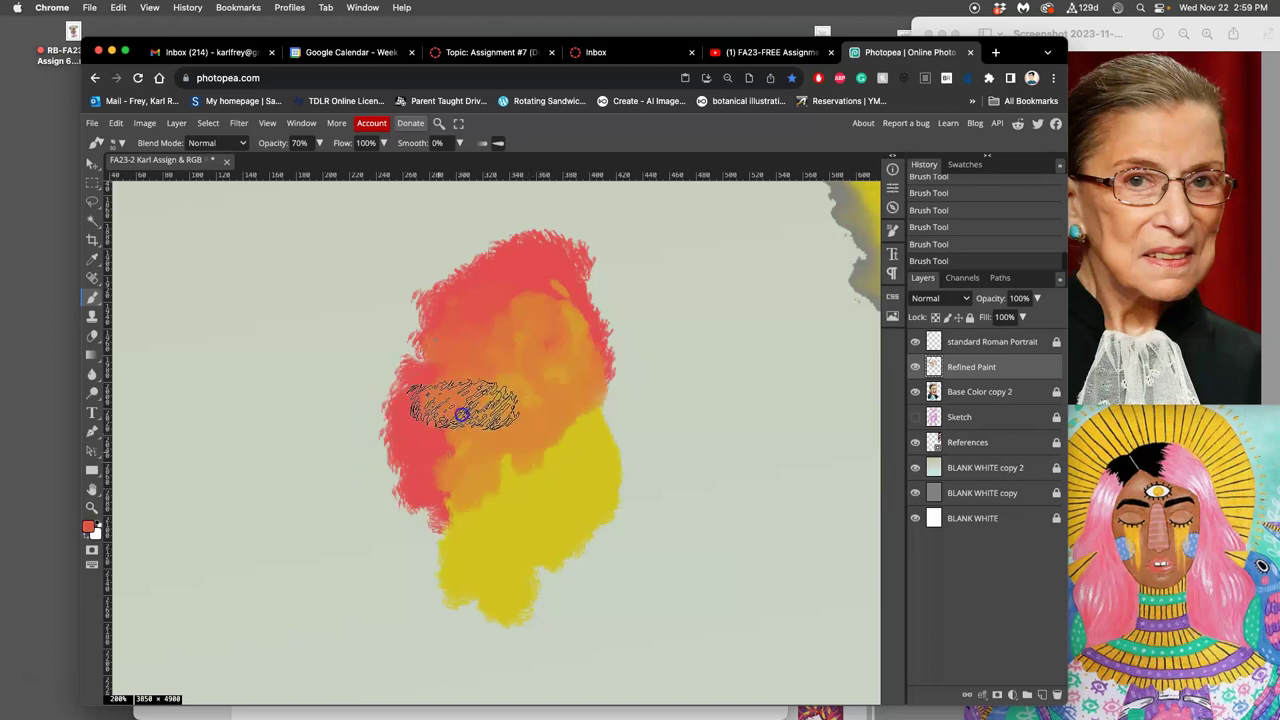
pyautogui.moveTo(462, 414); pyautogui.dragTo(466, 474)
pyautogui.click(530, 453)
# Sample the muted blue beside the earring and dab it onto the red and orange areas of the test patch
pyautogui.moveTo(781, 354); pyautogui.dragTo(303, 481)
pyautogui.moveTo(447, 433); pyautogui.dragTo(385, 205)
pyautogui.moveTo(568, 345); pyautogui.dragTo(440, 304)
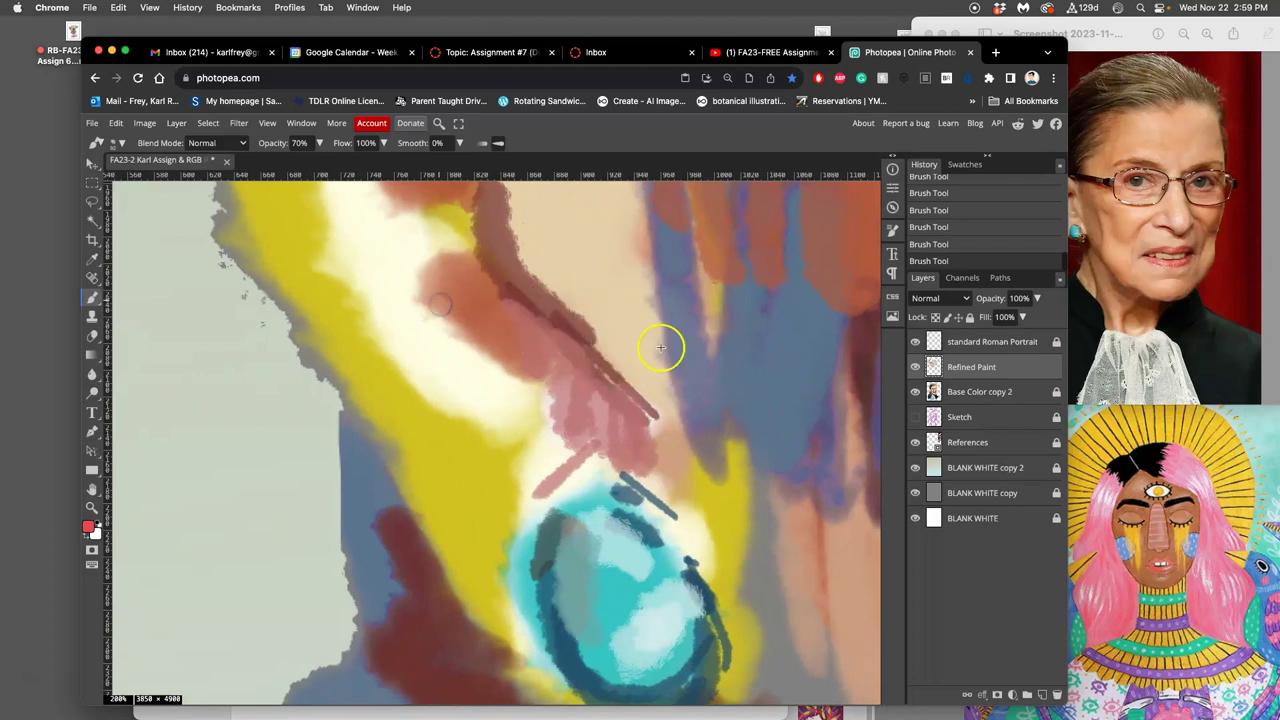
pyautogui.keyDown('alt'); pyautogui.click(729, 380); pyautogui.keyUp('alt')
pyautogui.scroll(-6, 445, 419)
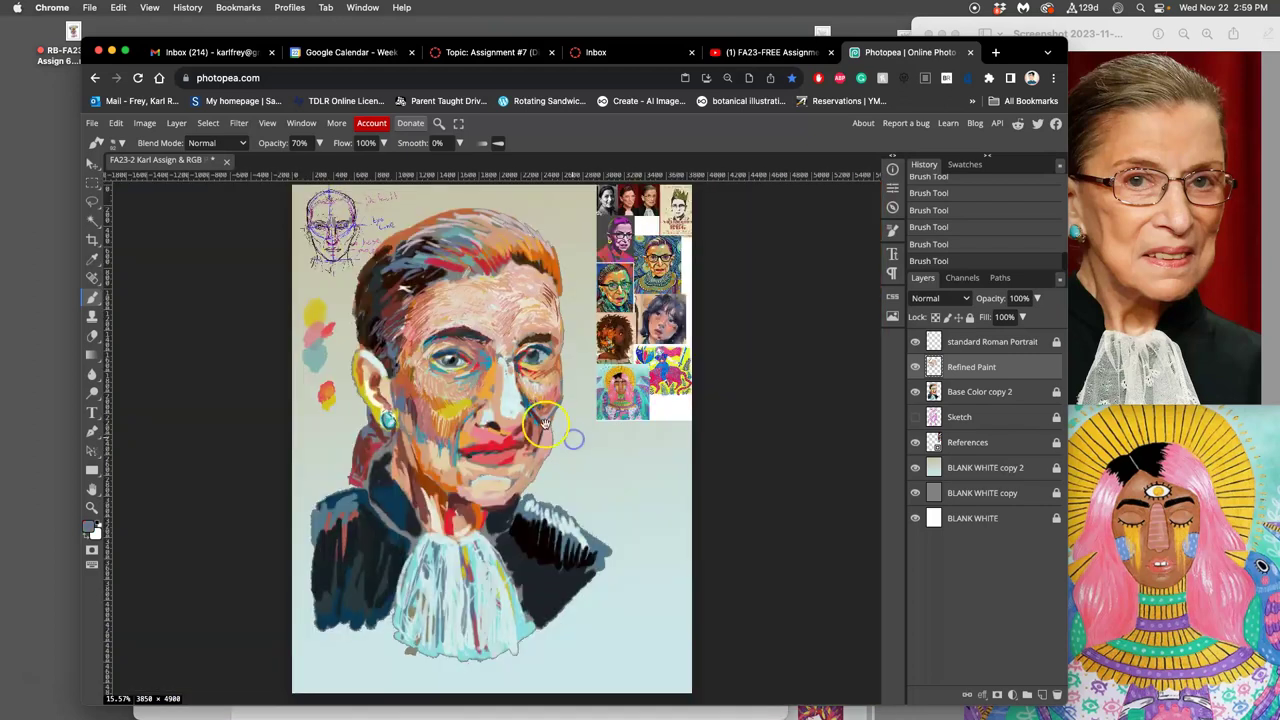
pyautogui.scroll(3, 300, 345)
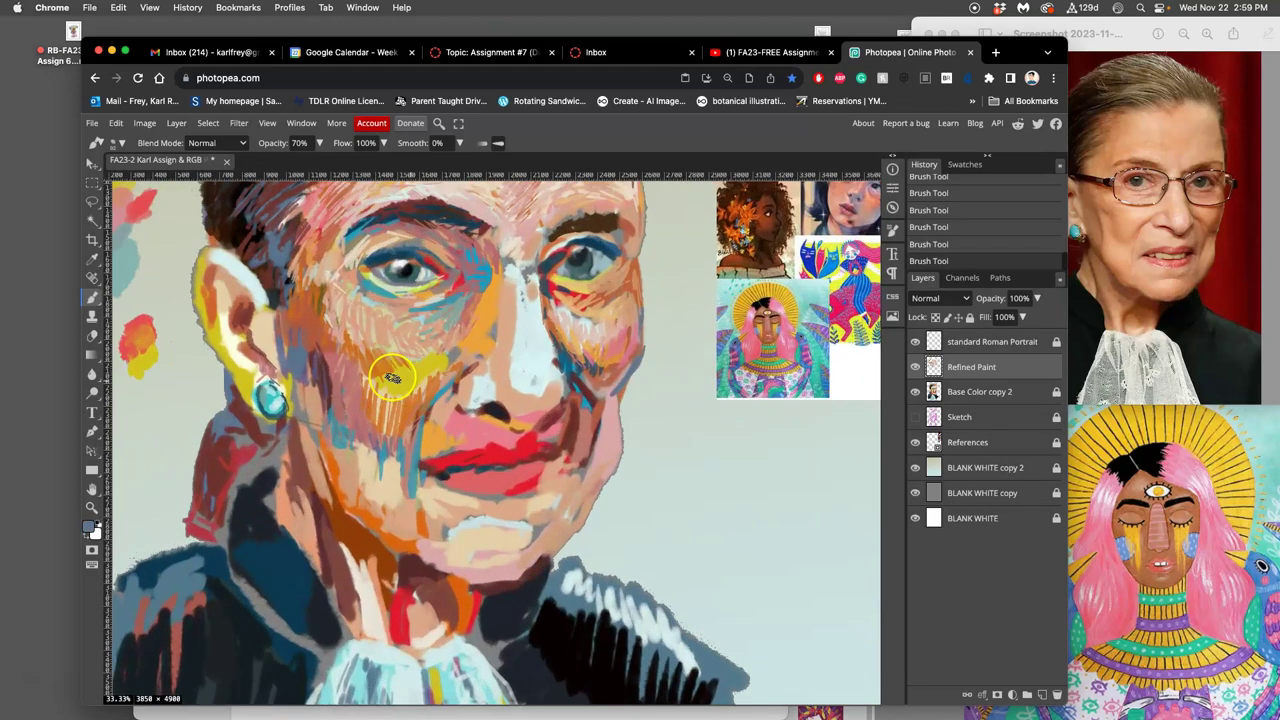
pyautogui.scroll(-1, 565, 388)
pyautogui.scroll(2, 480, 378)
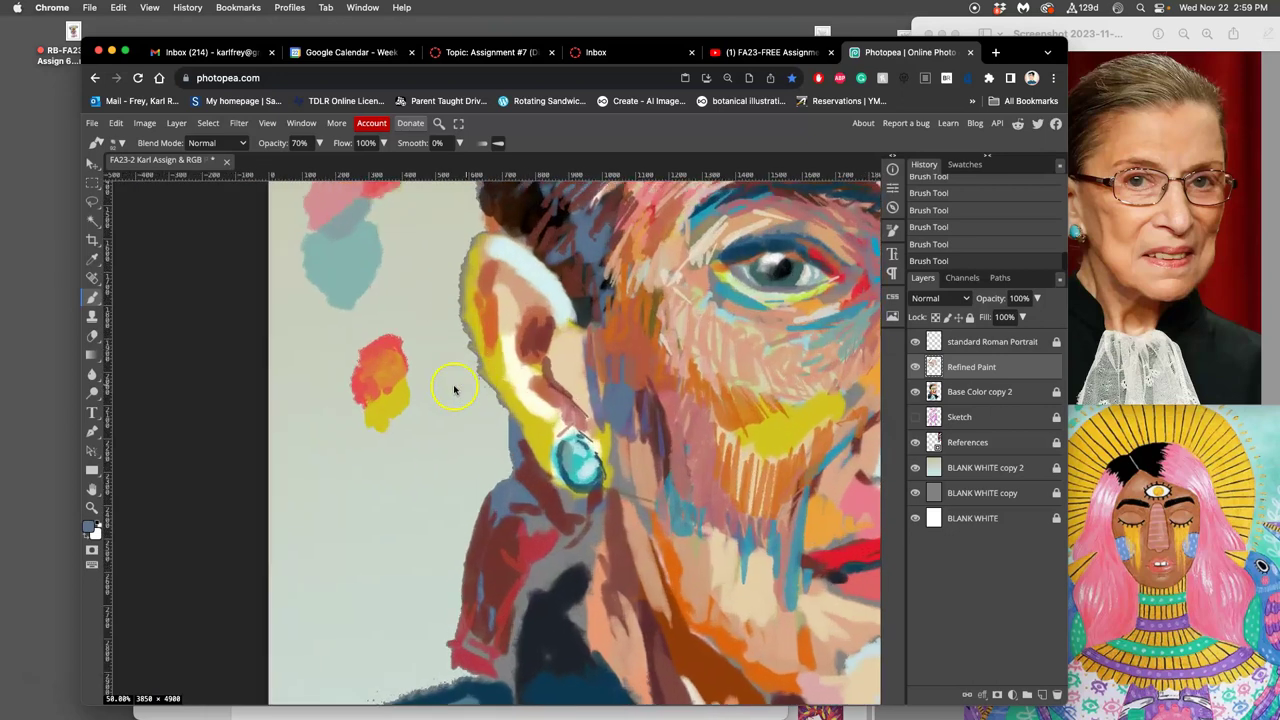
pyautogui.scroll(1, 451, 386)
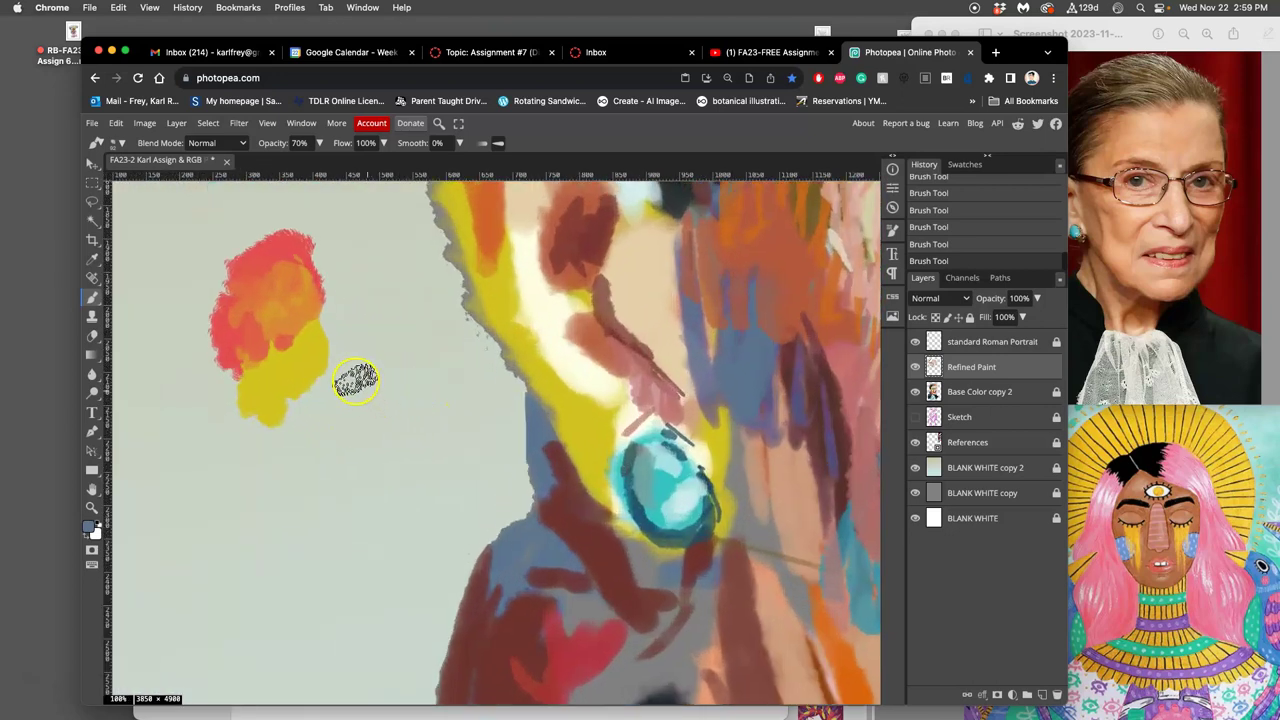
pyautogui.click(283, 256)
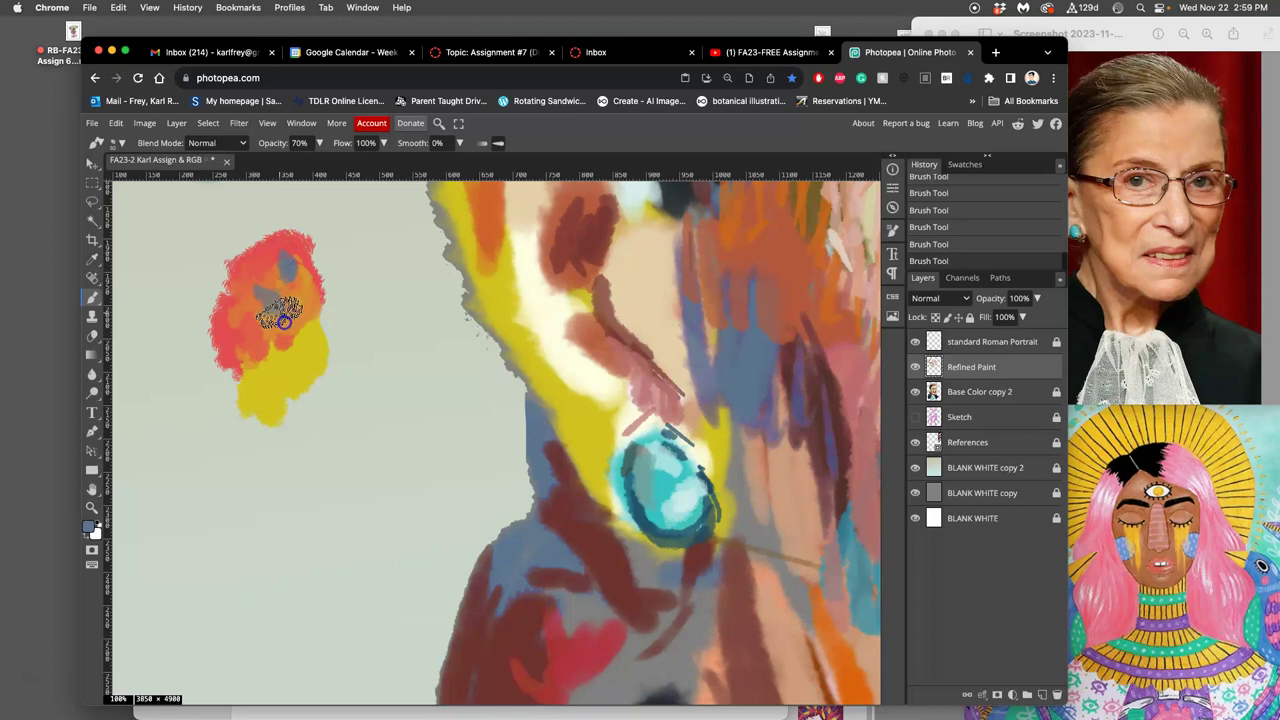
# Work the blue into the orange centre of the patch with sampled grey tones
pyautogui.scroll(2, 289, 440)
pyautogui.moveTo(294, 325); pyautogui.dragTo(614, 480)
pyautogui.moveTo(462, 337); pyautogui.dragTo(758, 497)
pyautogui.moveTo(555, 402)
pyautogui.mouseDown()
pyautogui.moveTo(501, 404)
pyautogui.moveTo(492, 431)
pyautogui.moveTo(456, 405)
pyautogui.moveTo(494, 466)
pyautogui.mouseUp()
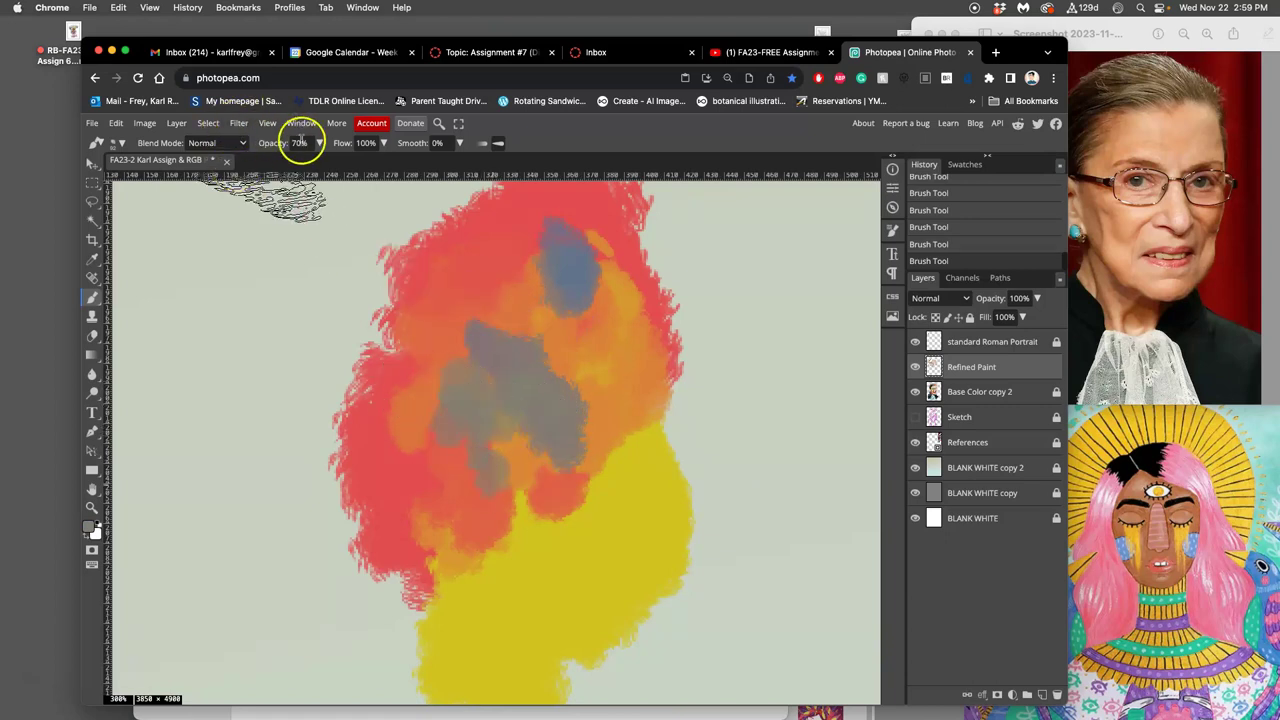
# Set the brush opacity to 39% and soften the grey-blue area by layering sampled red and orange tones over it
pyautogui.moveTo(320, 143); pyautogui.dragTo(288, 162)
pyautogui.moveTo(365, 448)
pyautogui.mouseDown()
pyautogui.moveTo(449, 437)
pyautogui.moveTo(435, 487)
pyautogui.moveTo(474, 437)
pyautogui.moveTo(540, 434)
pyautogui.moveTo(566, 371)
pyautogui.moveTo(560, 382)
pyautogui.mouseUp()
pyautogui.keyDown('alt'); pyautogui.click(451, 457); pyautogui.keyUp('alt')
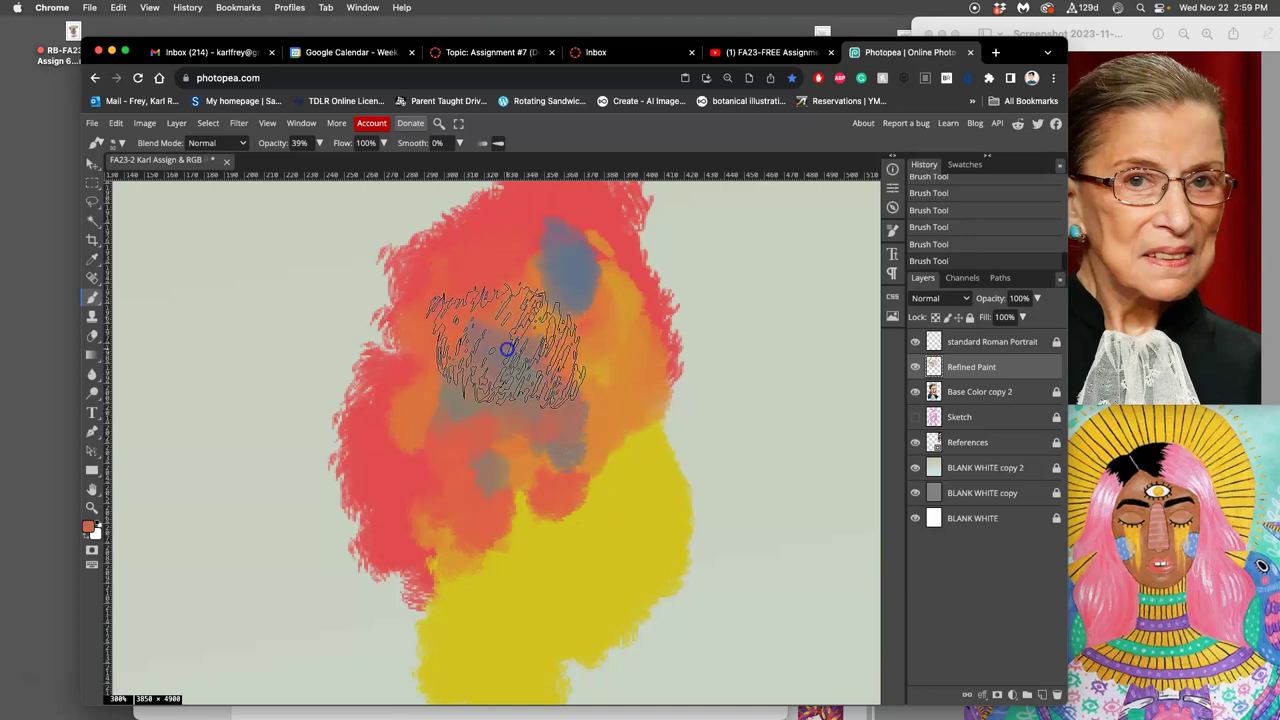
pyautogui.moveTo(576, 357); pyautogui.dragTo(559, 370)
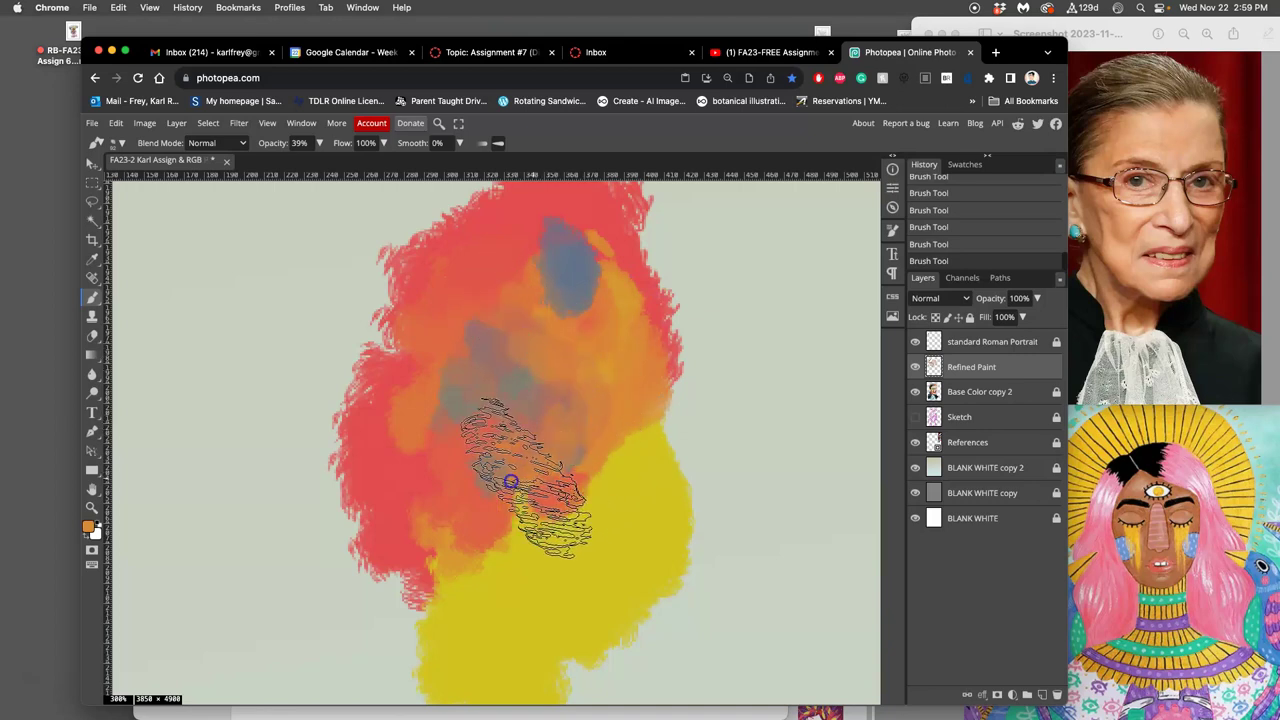
pyautogui.scroll(-5, 614, 430)
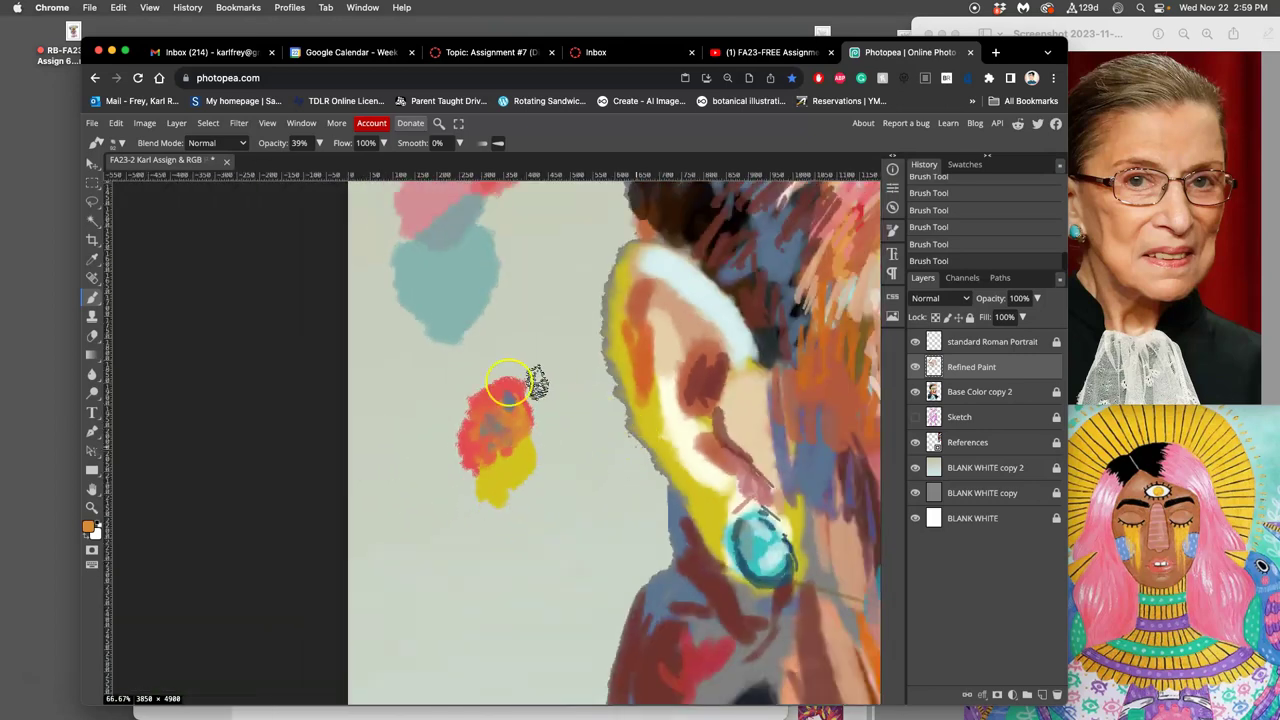
pyautogui.moveTo(553, 474); pyautogui.dragTo(371, 483)
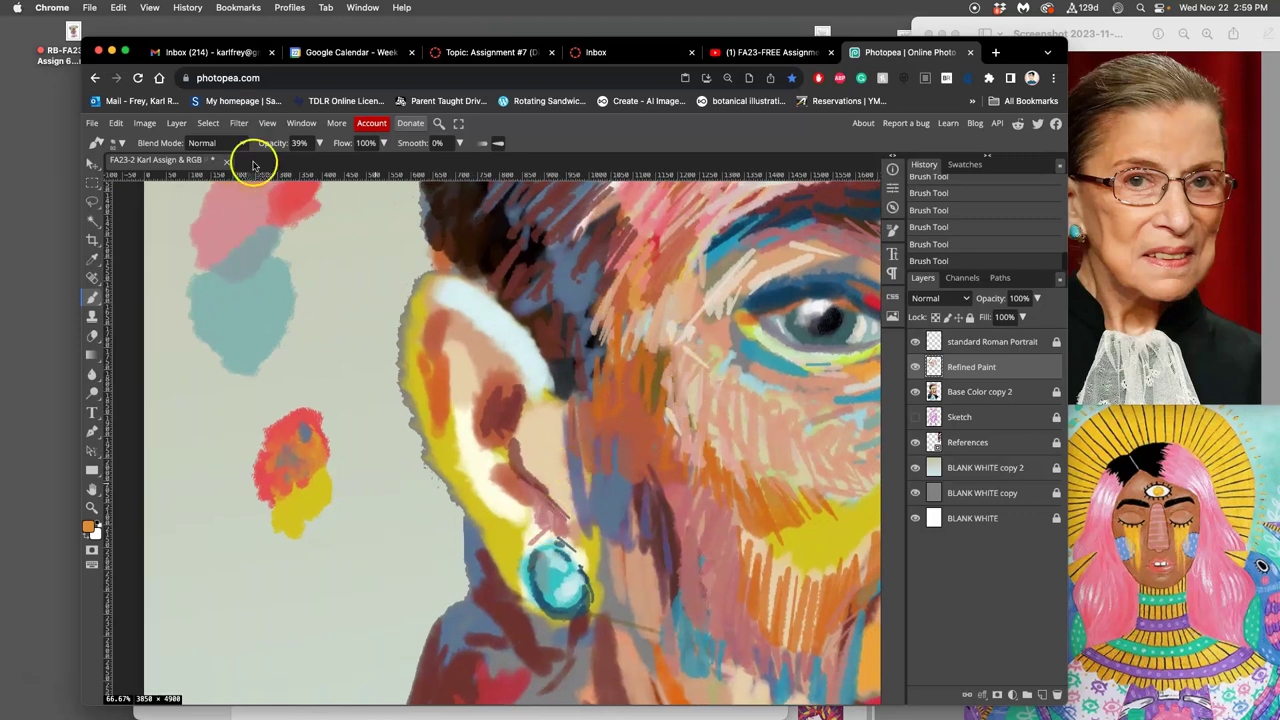
# Set the brush opacity to 70%, and lasso and delete the red, orange and yellow test patch beside the ear
pyautogui.click(318, 145)
pyautogui.moveTo(286, 161); pyautogui.dragTo(300, 165)
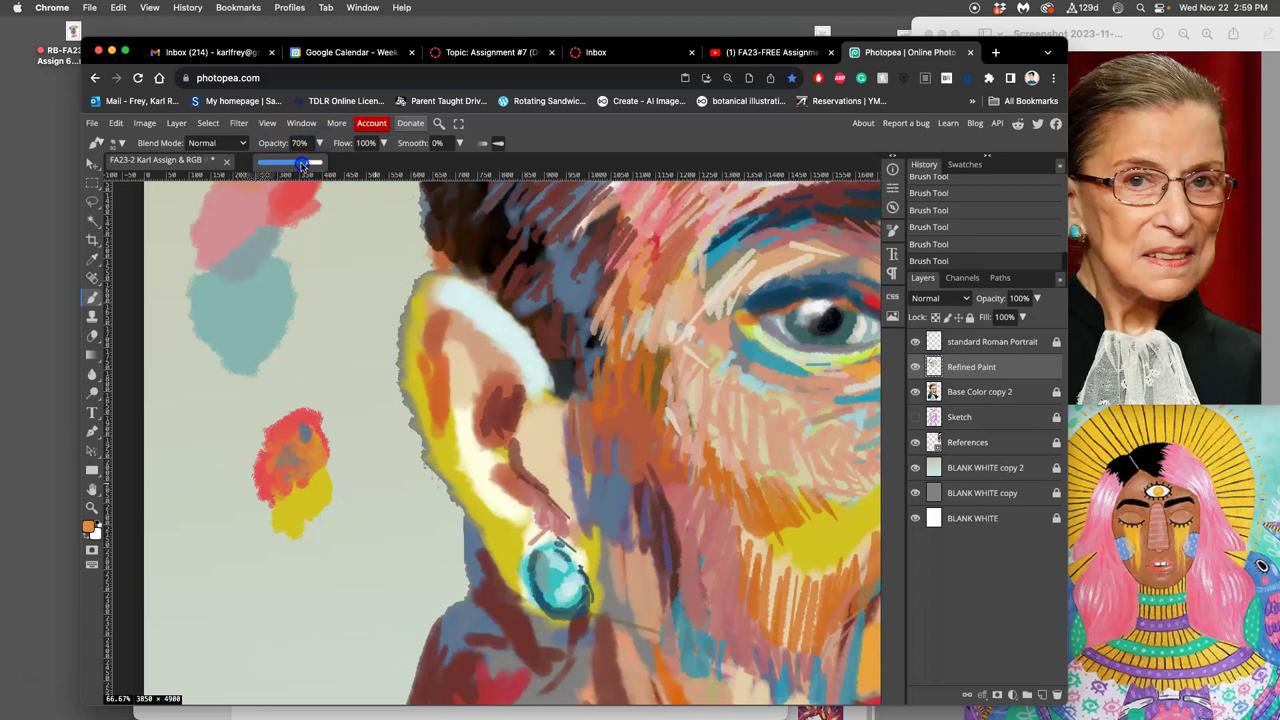
pyautogui.click(92, 200)
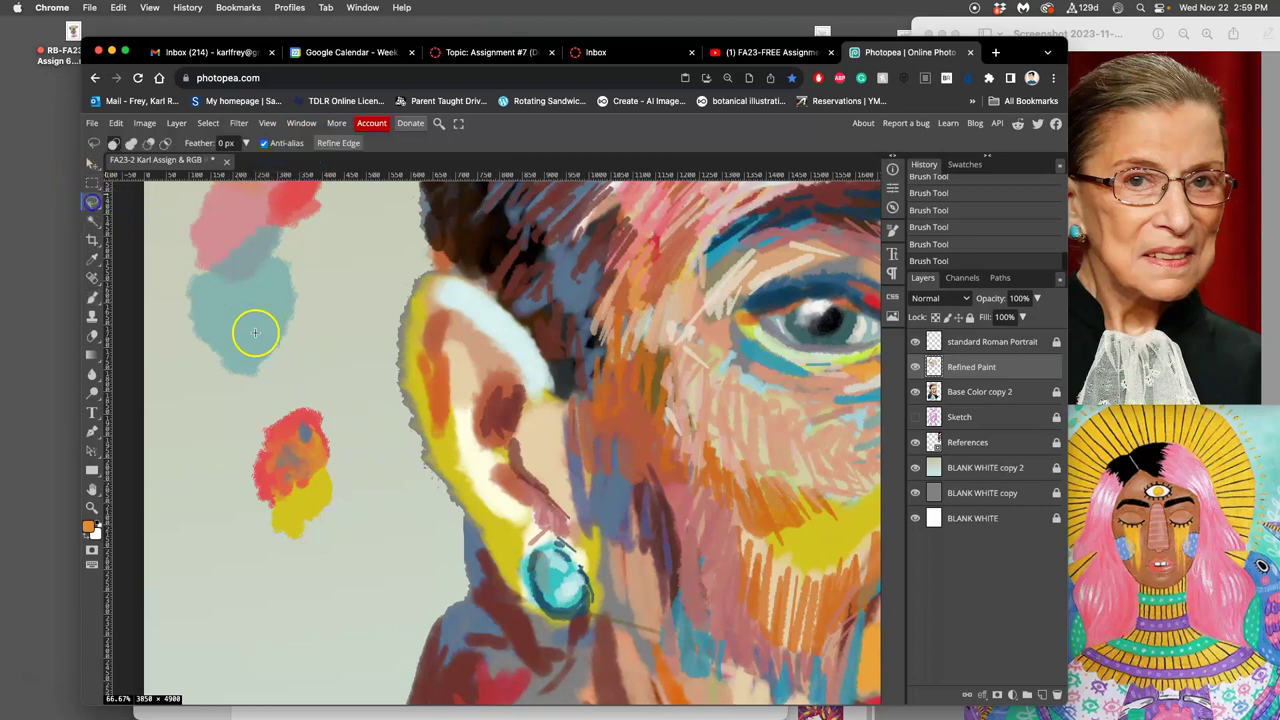
pyautogui.moveTo(295, 394); pyautogui.dragTo(251, 416)
pyautogui.moveTo(360, 519); pyautogui.dragTo(305, 392)
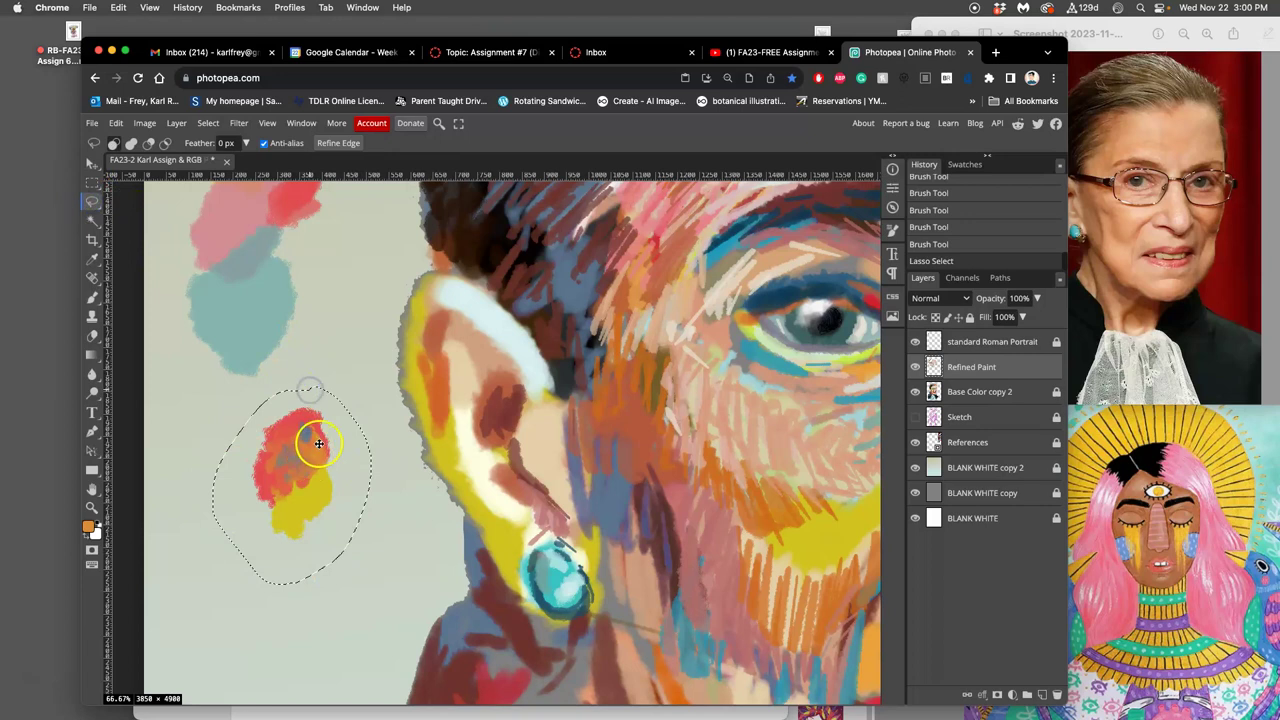
pyautogui.press('BackSpace')
pyautogui.press('super+d')
# Lasso the small red stroke beside the pink swatch, delete it and clear the selection
pyautogui.scroll(-2, 379, 461)
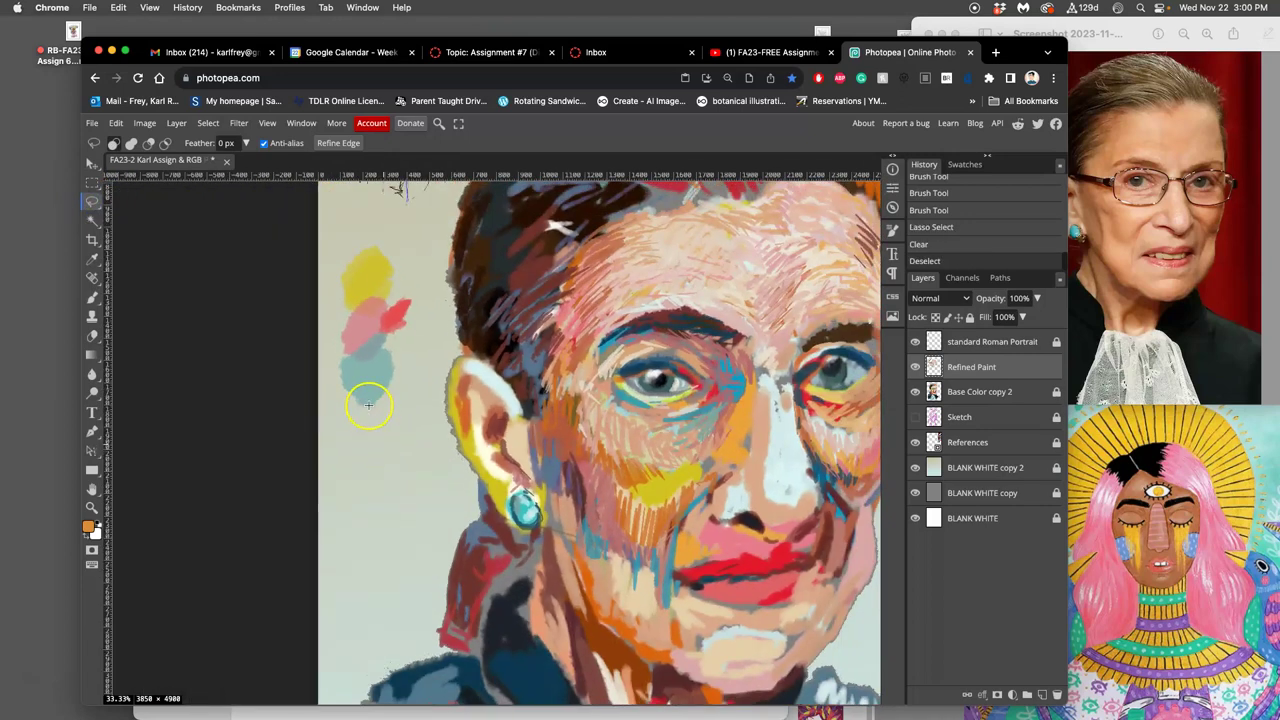
pyautogui.moveTo(493, 424); pyautogui.dragTo(290, 460)
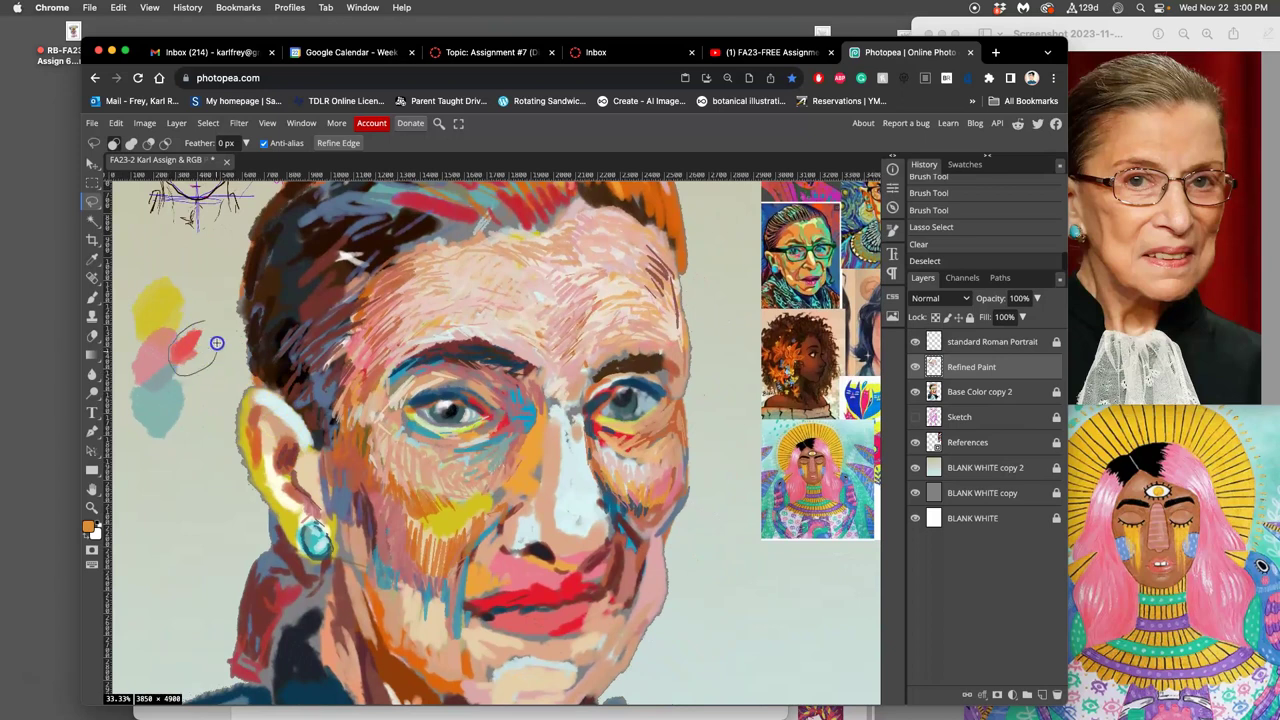
pyautogui.moveTo(216, 343); pyautogui.dragTo(214, 345)
pyautogui.press('BackSpace')
pyautogui.click(255, 407)
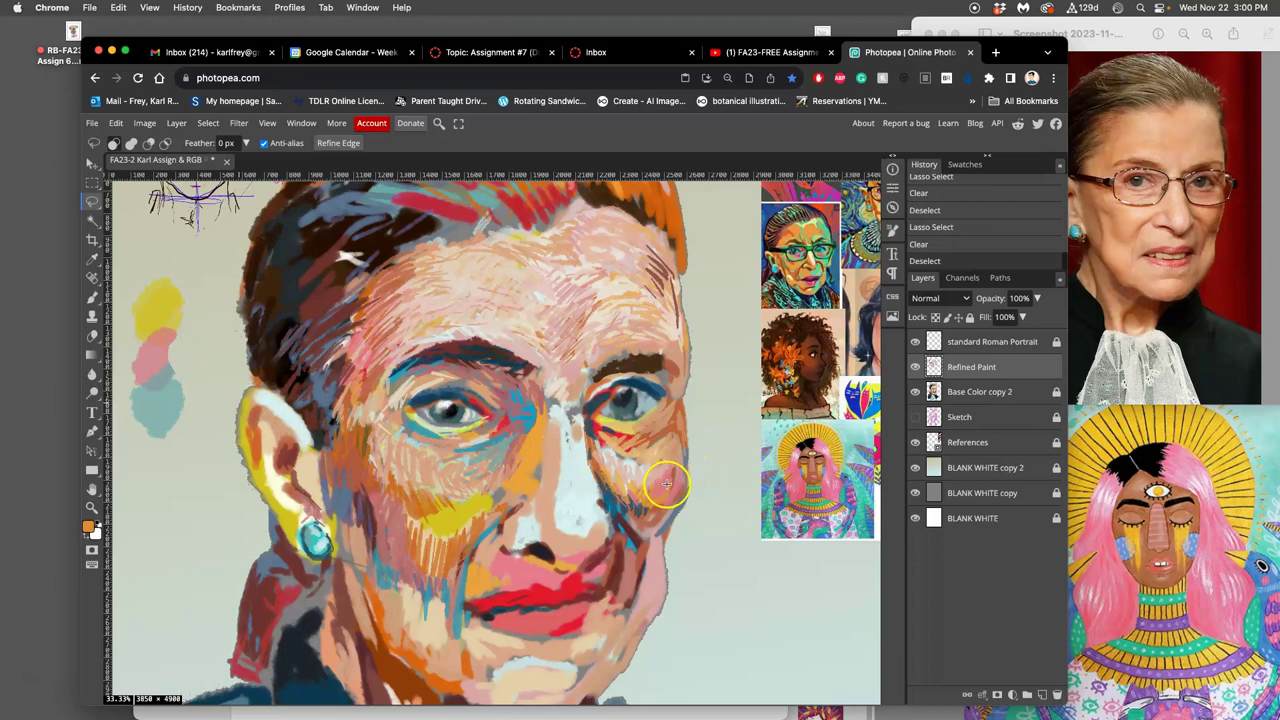
# Show the Navigator overview of the painting
pyautogui.hscroll(3, 651, 457)
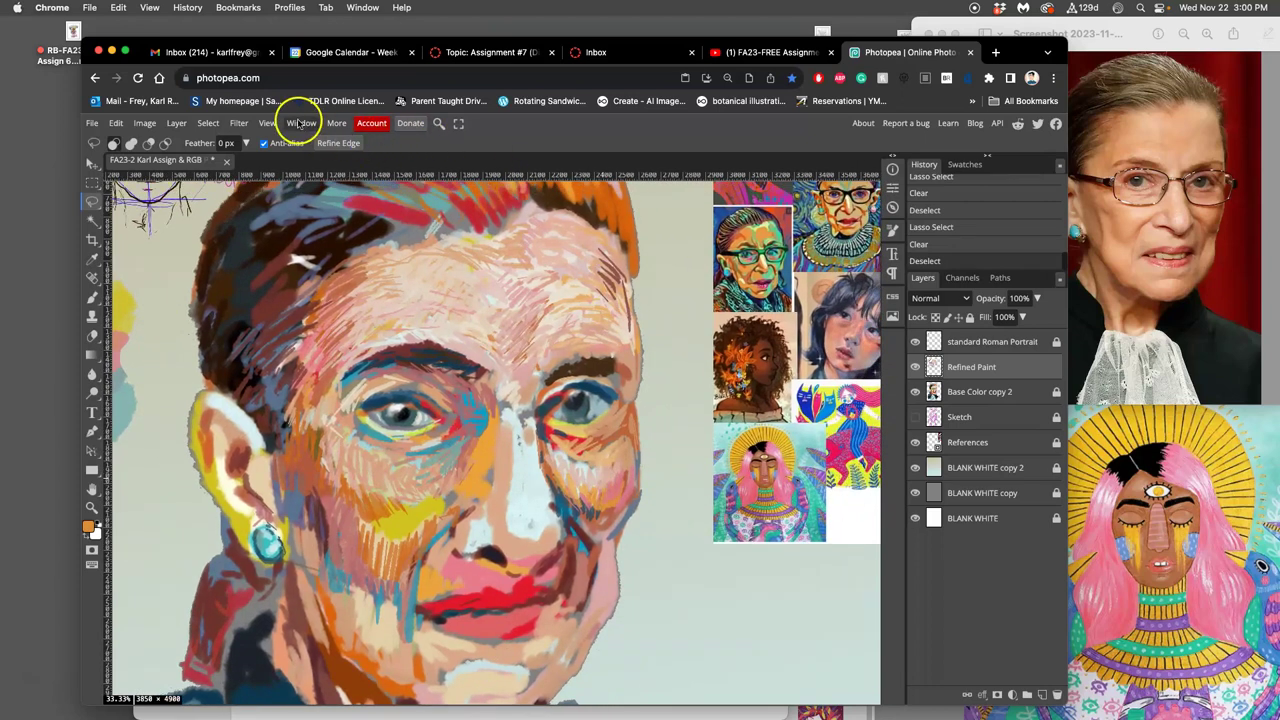
pyautogui.click(300, 123)
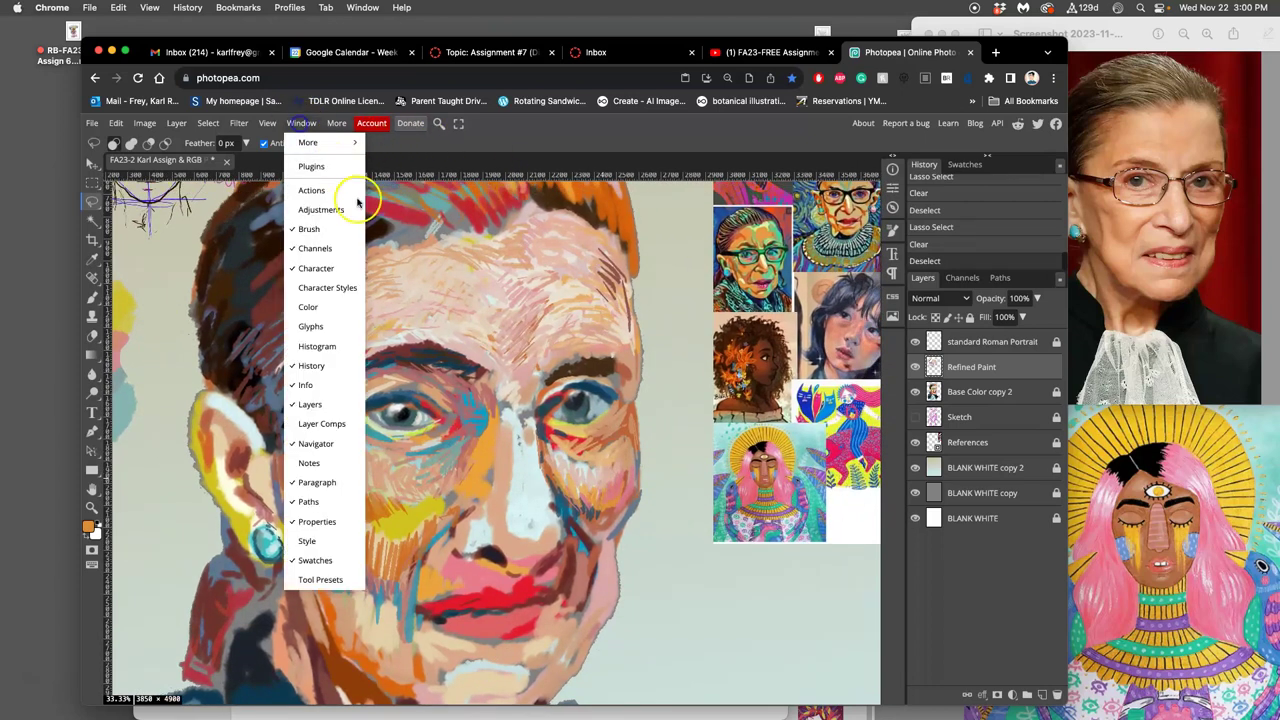
pyautogui.click(316, 444)
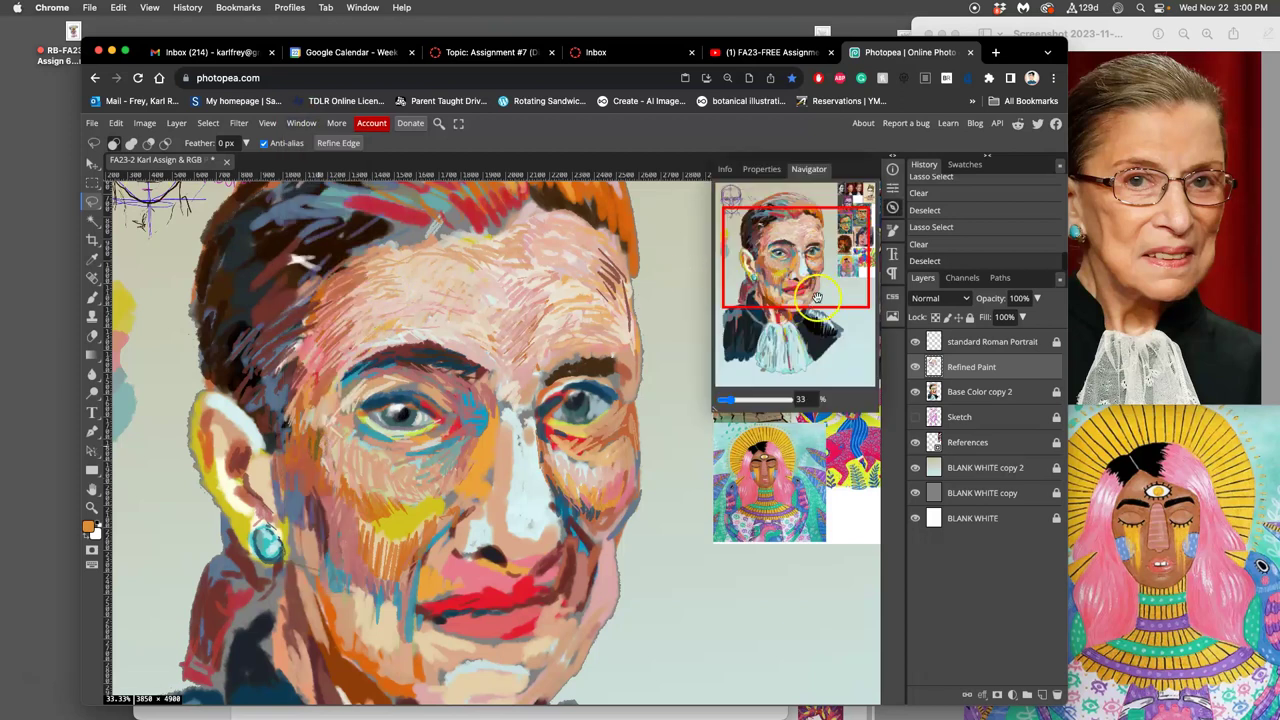
pyautogui.scroll(-3, 570, 430)
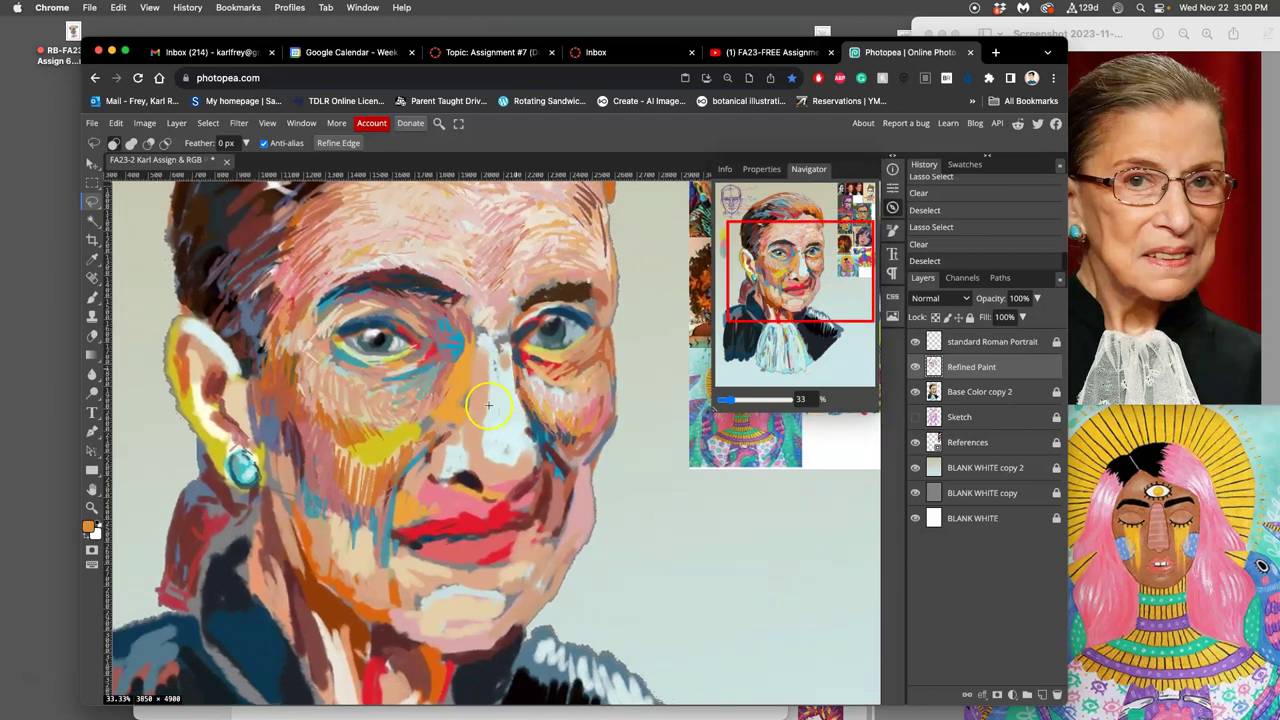
# With the Brush tool, sample a pale pink near the inner eyebrow and add short strokes along the upper nose bridge
pyautogui.click(92, 297)
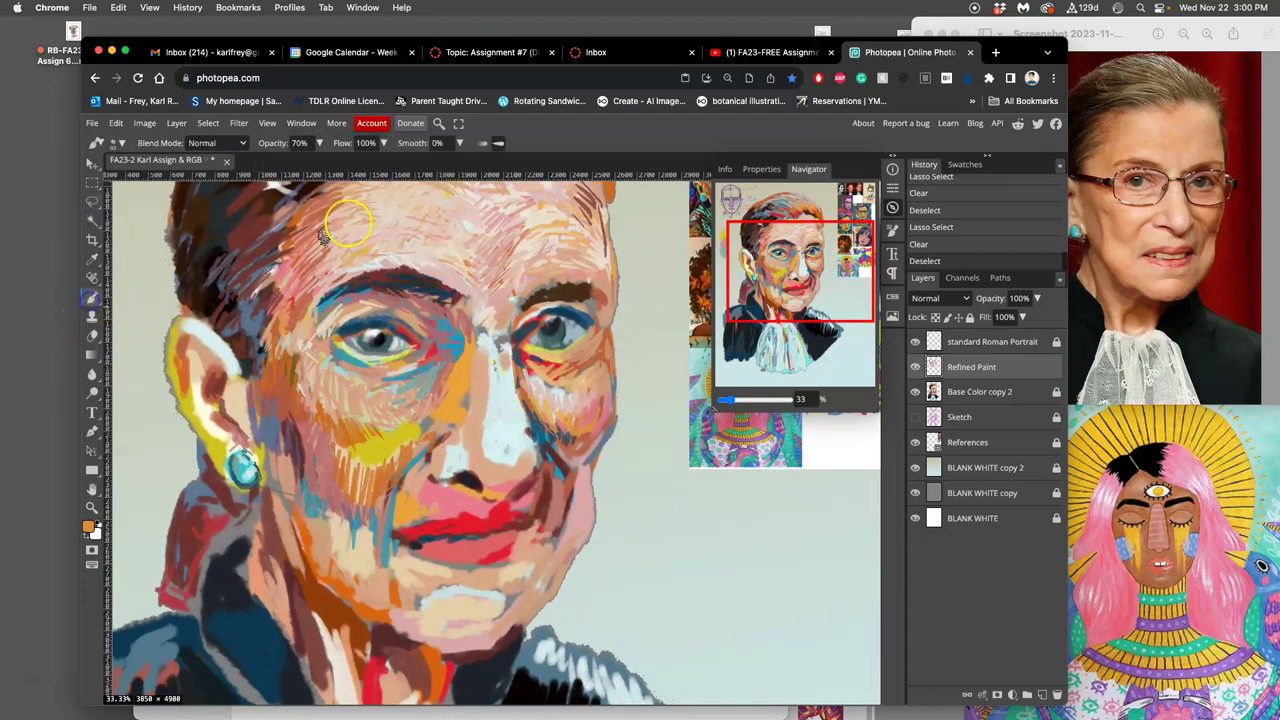
pyautogui.keyDown('alt'); pyautogui.click(459, 278); pyautogui.keyUp('alt')
pyautogui.moveTo(474, 381); pyautogui.dragTo(478, 368)
pyautogui.moveTo(484, 368); pyautogui.dragTo(480, 350)
pyautogui.moveTo(482, 353); pyautogui.dragTo(480, 346)
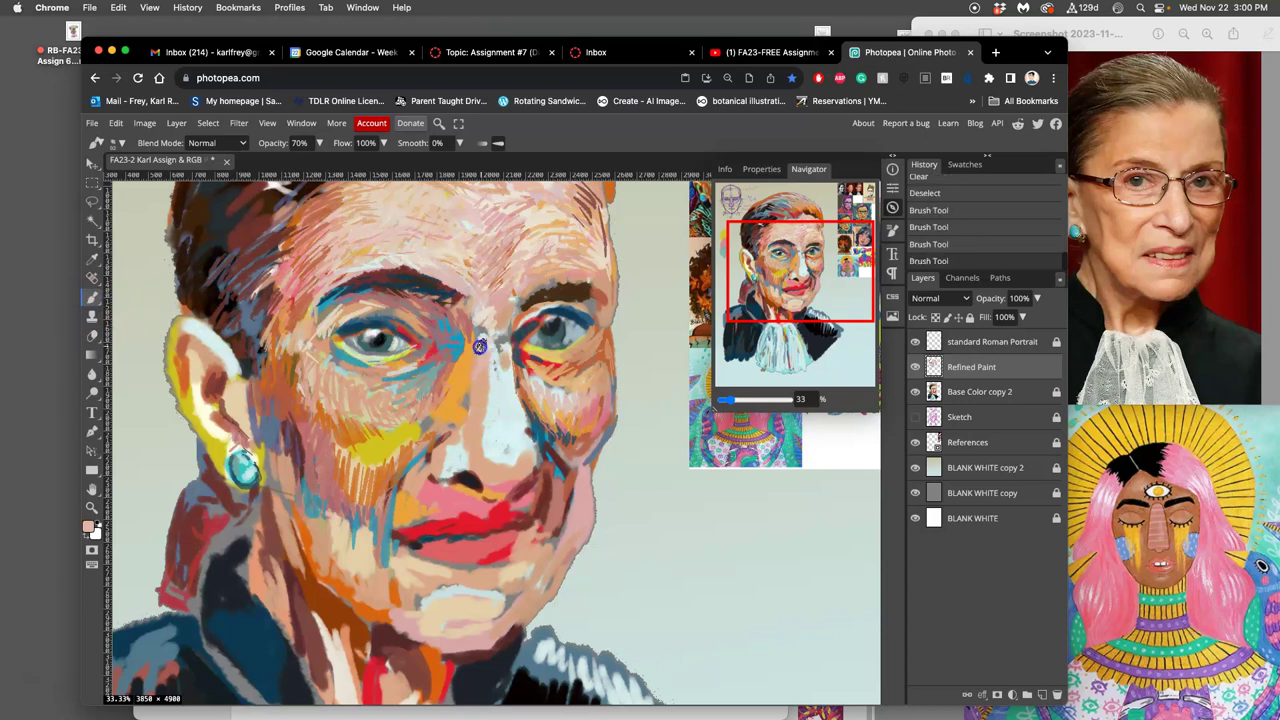
# Layer sampled orange, red and muted pink tones down the side of the nose below the inner eye corner
pyautogui.keyDown('alt'); pyautogui.click(470, 400); pyautogui.keyUp('alt')
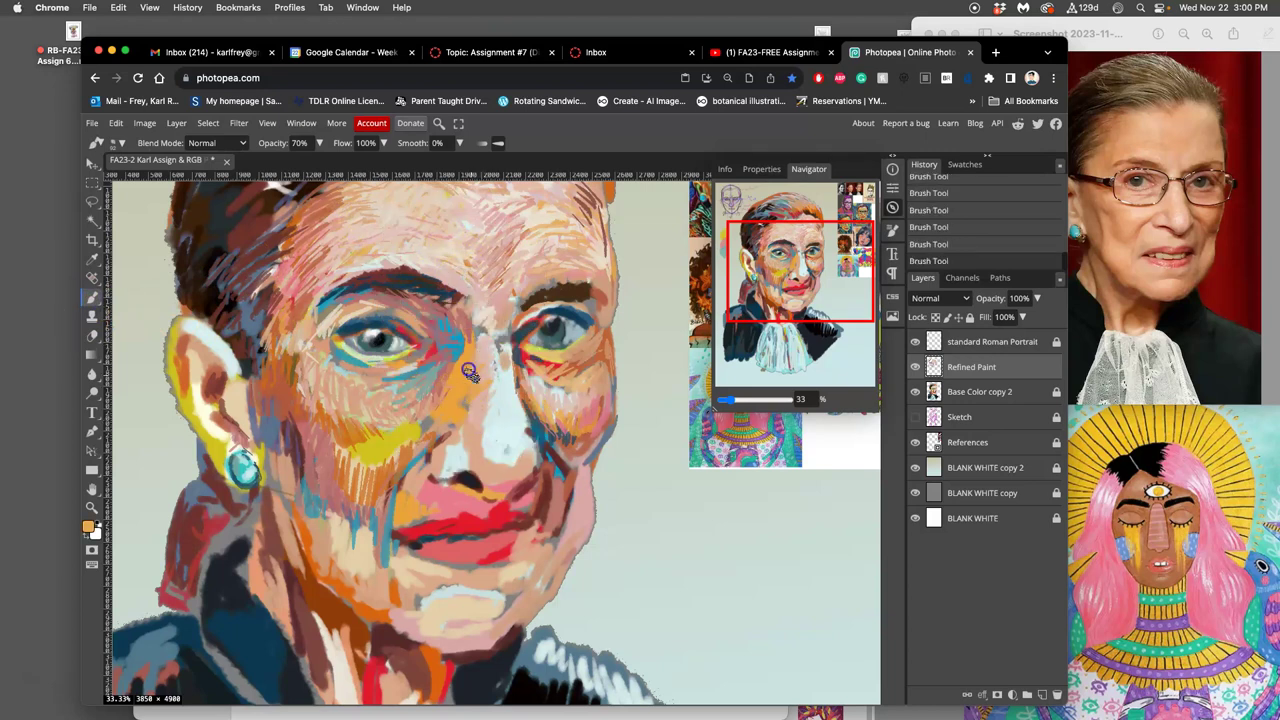
pyautogui.keyDown('alt'); pyautogui.click(537, 361); pyautogui.keyUp('alt')
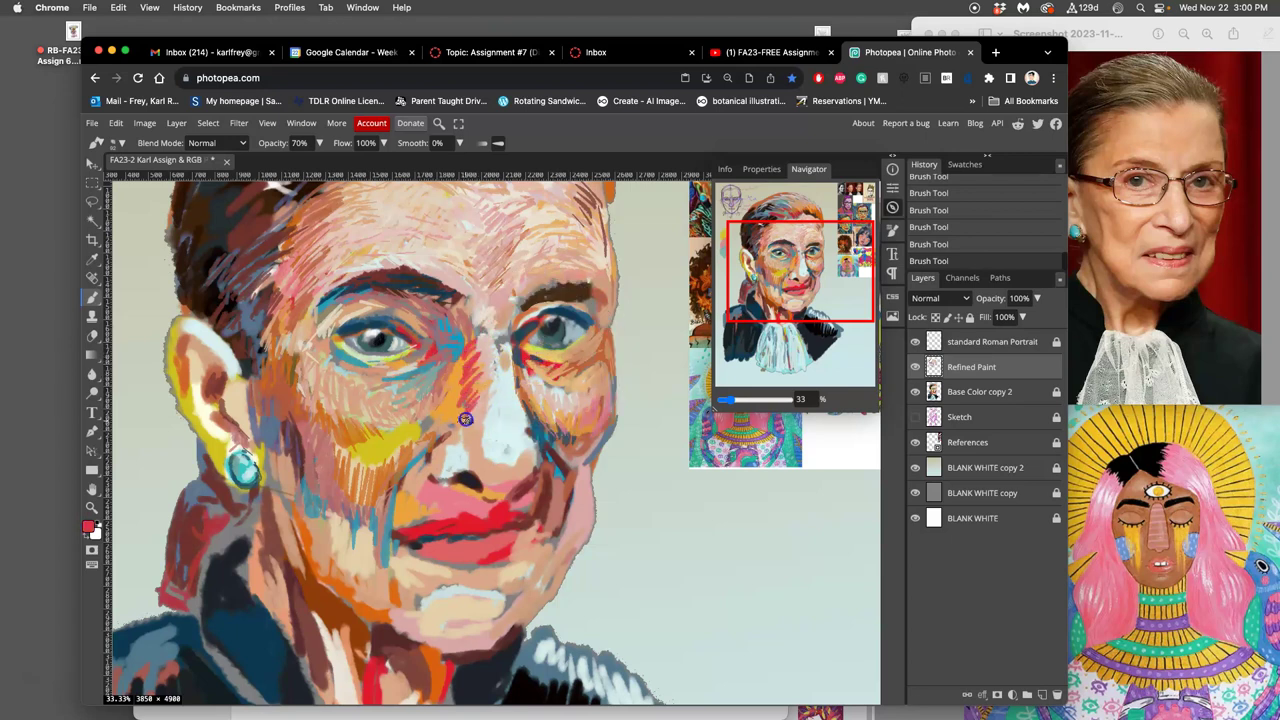
pyautogui.keyDown('alt'); pyautogui.click(437, 394); pyautogui.keyUp('alt')
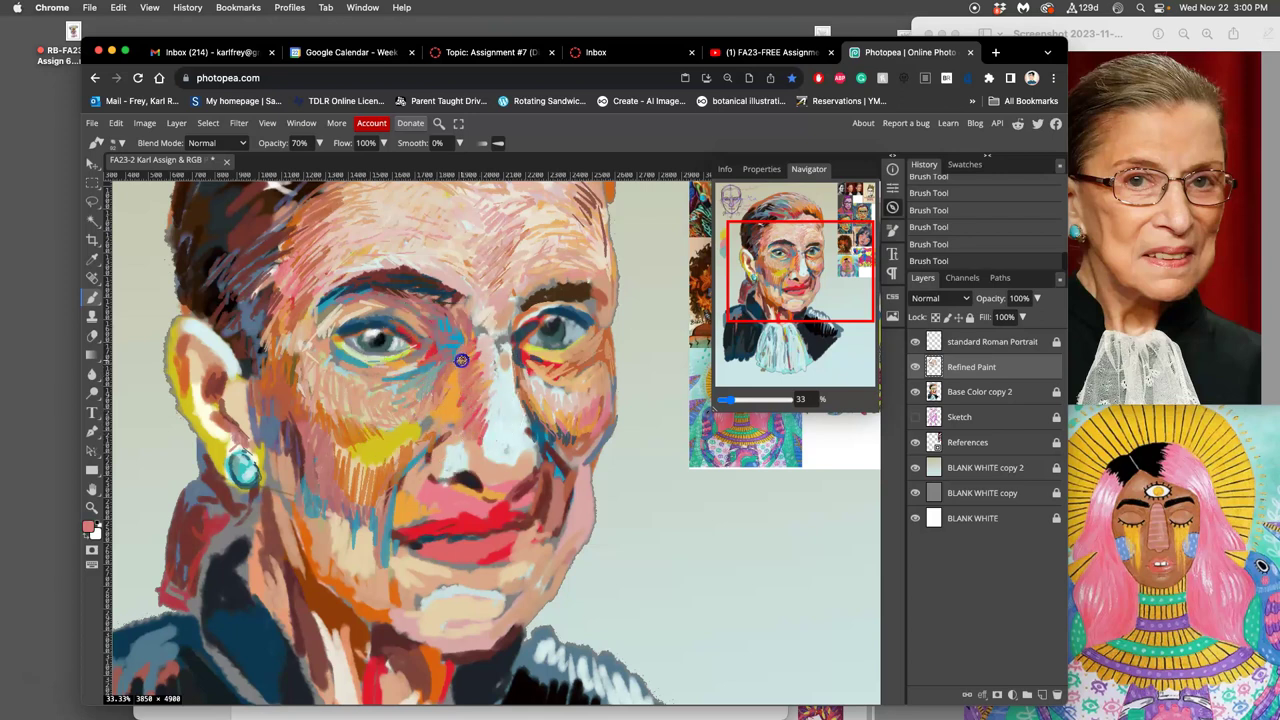
pyautogui.keyDown('alt'); pyautogui.click(523, 314); pyautogui.keyUp('alt')
pyautogui.keyDown('alt'); pyautogui.click(466, 347); pyautogui.keyUp('alt')
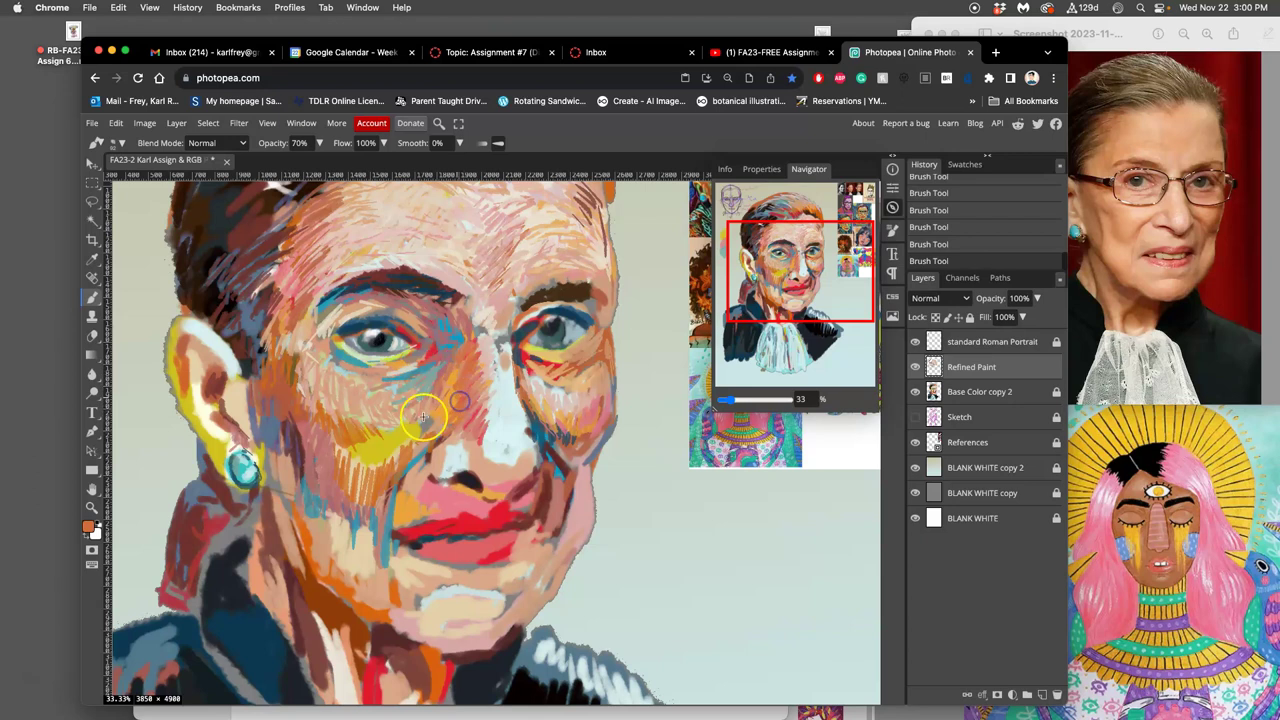
# Sample the pale blue-white nose highlight and hatch it over the yellow cheek patch, adding peach strokes above
pyautogui.keyDown('alt'); pyautogui.click(448, 459); pyautogui.keyUp('alt')
pyautogui.moveTo(398, 429); pyautogui.dragTo(405, 424)
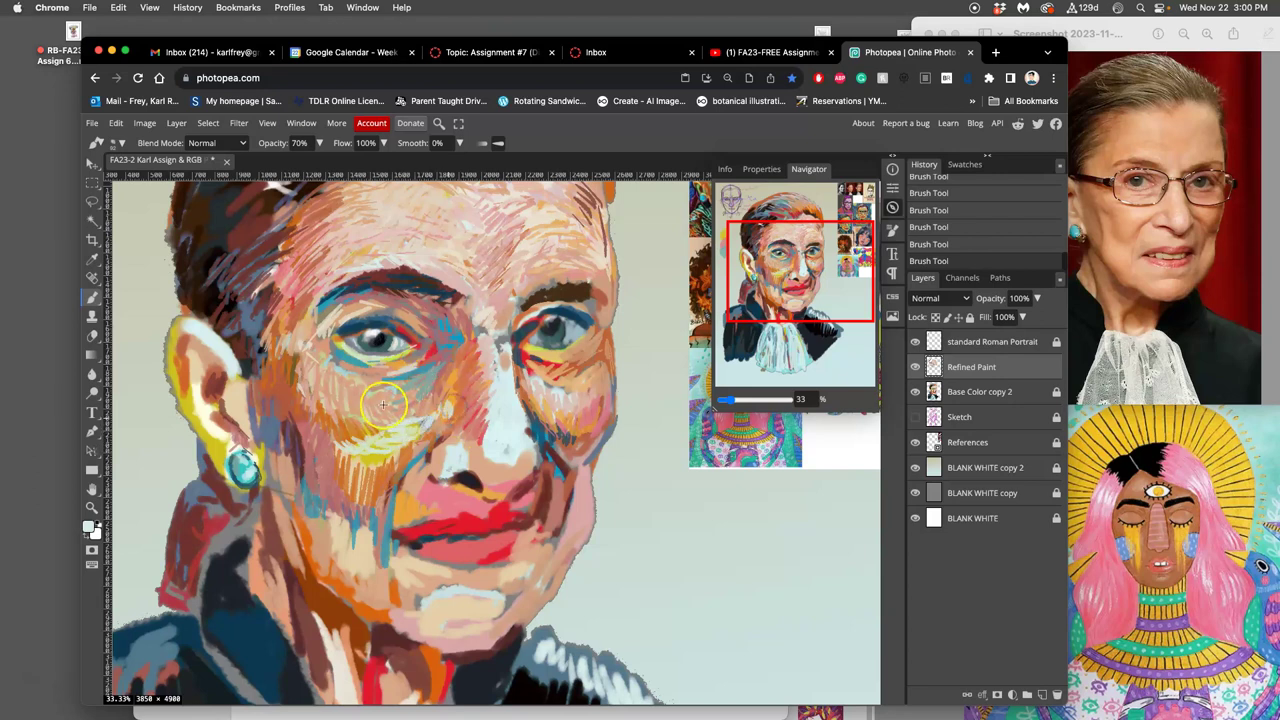
pyautogui.moveTo(372, 404); pyautogui.dragTo(380, 412)
# Hide the Base Color copy 2 layer to examine the brushwork on Refined Paint alone, and show it again
pyautogui.click(915, 391)
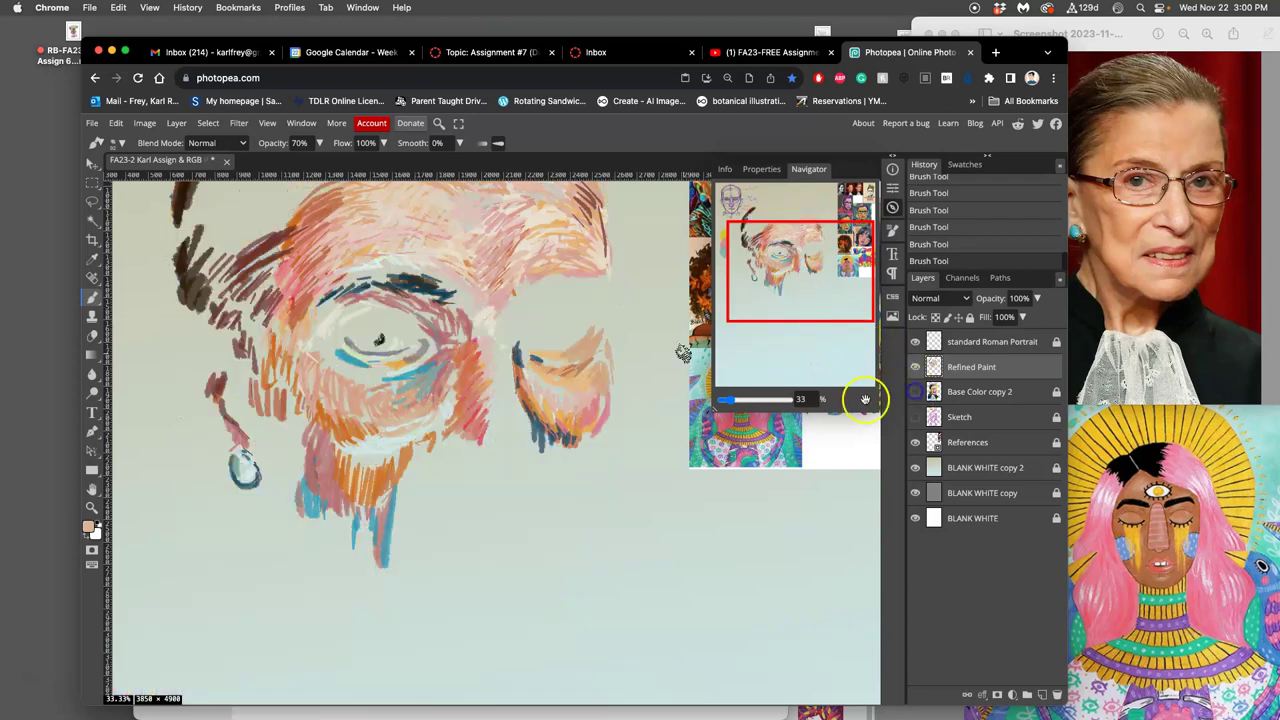
pyautogui.moveTo(567, 374); pyautogui.dragTo(543, 417)
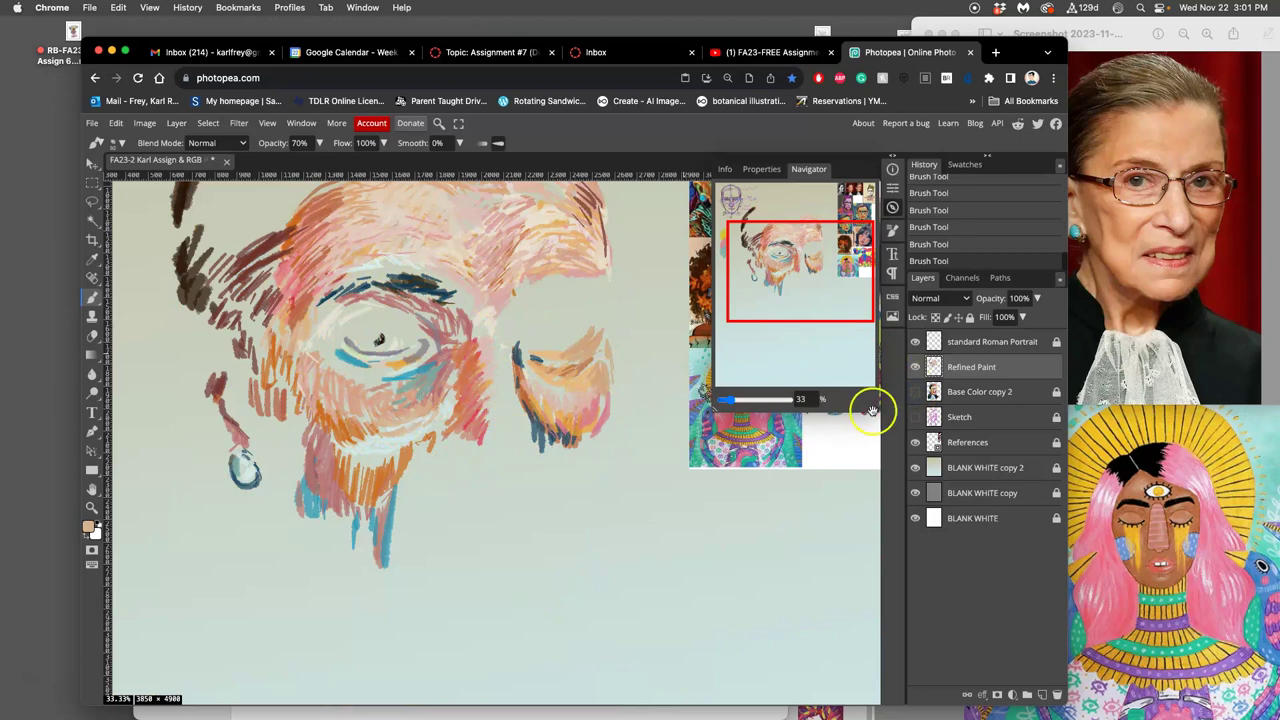
pyautogui.click(915, 391)
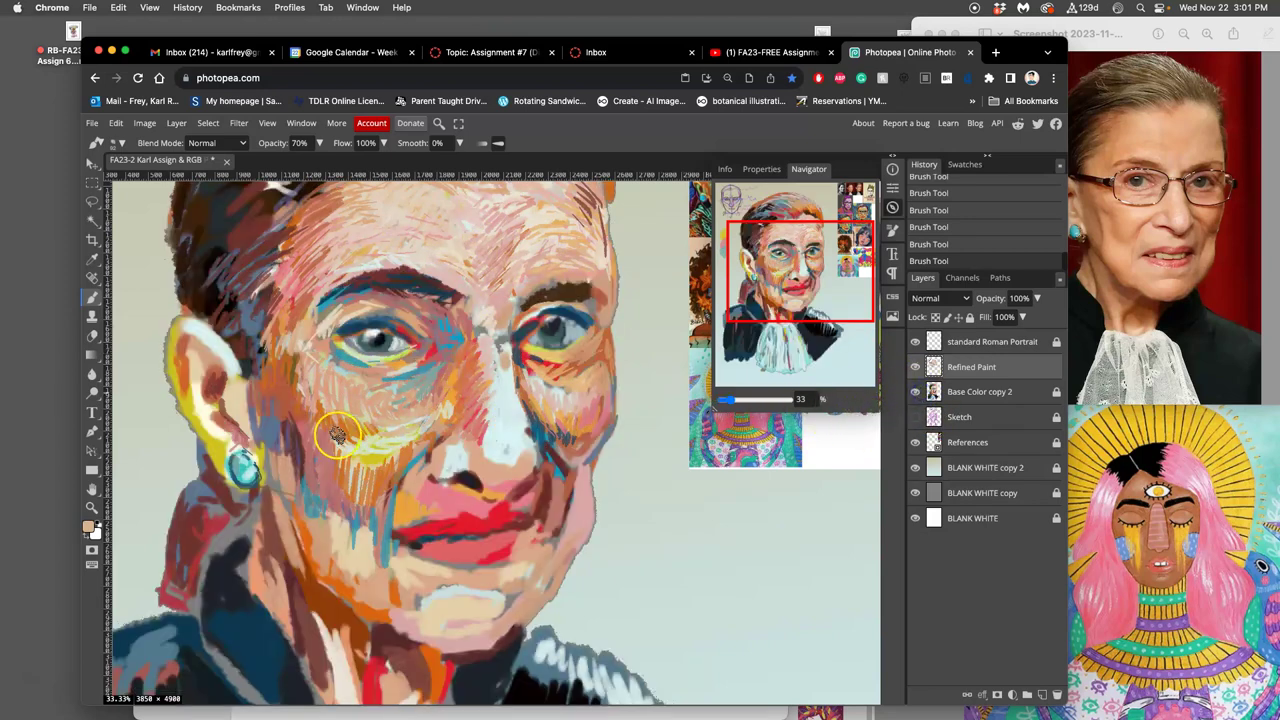
# Soften the yellow and orange cheek area below the eye with peach and sampled light orange strokes
pyautogui.moveTo(376, 429); pyautogui.dragTo(437, 410)
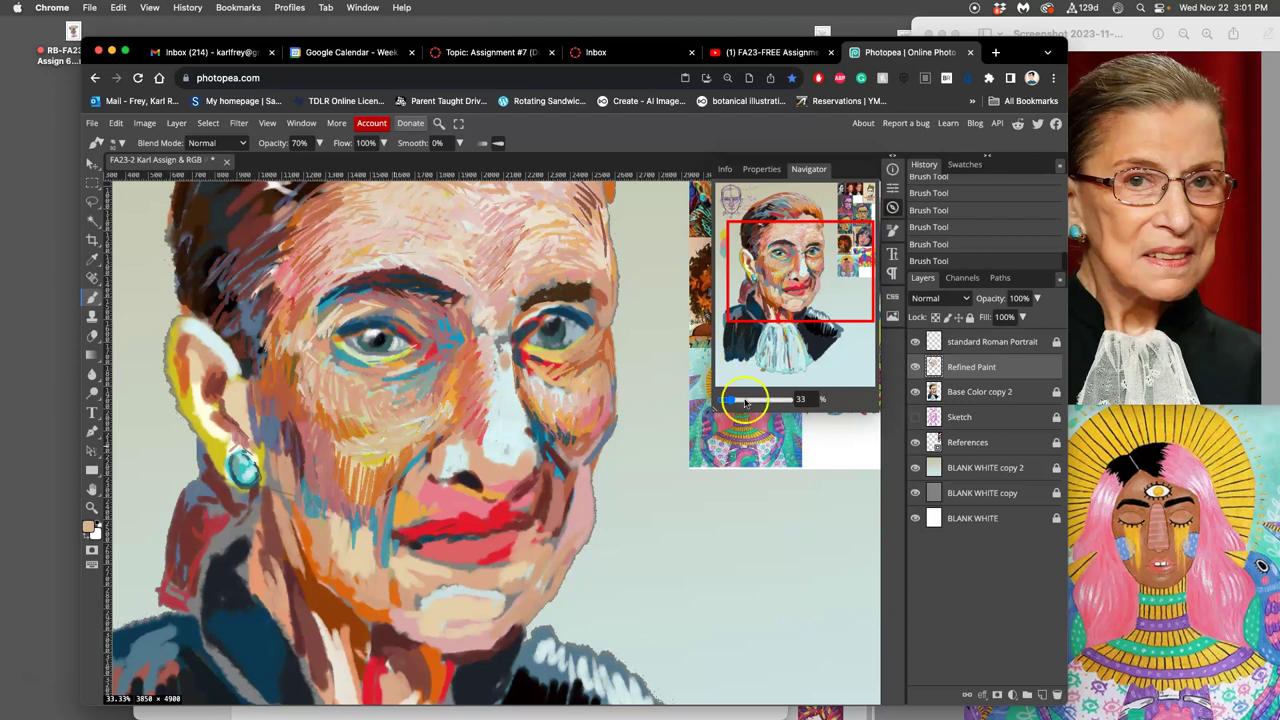
pyautogui.keyDown('alt'); pyautogui.click(564, 366); pyautogui.keyUp('alt')
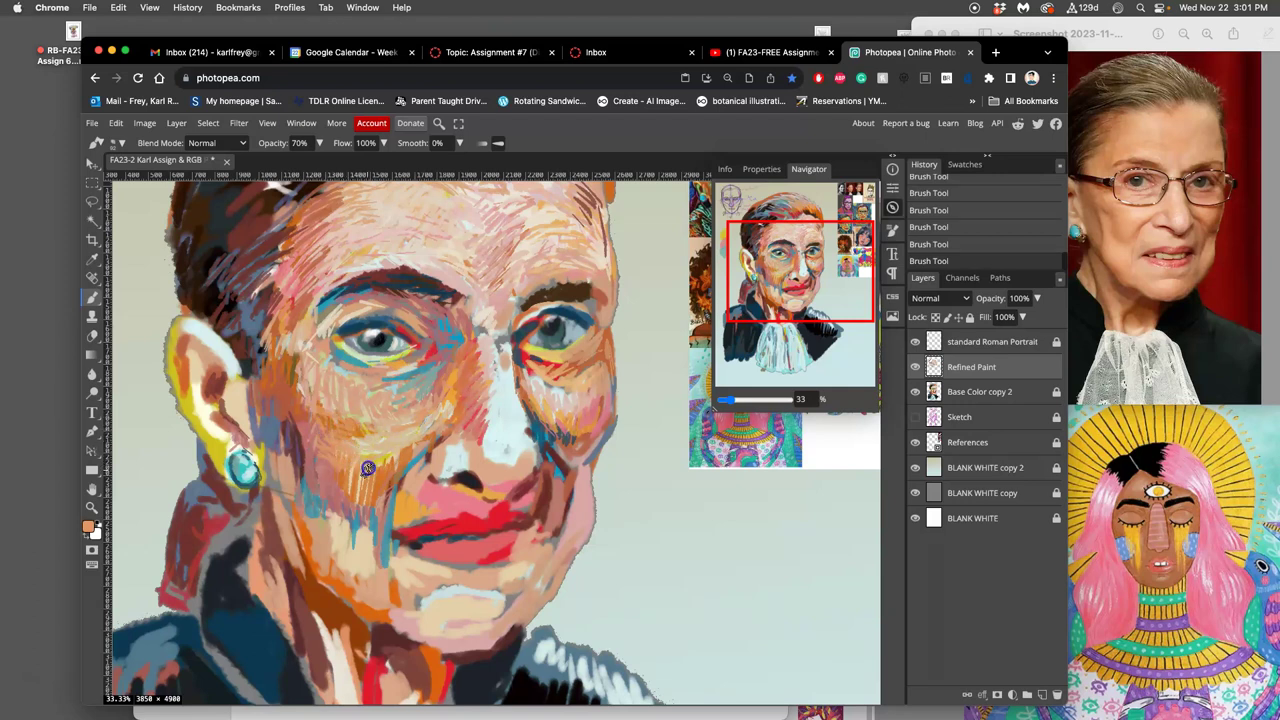
pyautogui.moveTo(368, 469); pyautogui.dragTo(384, 468)
# Duplicate the Refined Paint layer and hide the original
pyautogui.click(966, 369)
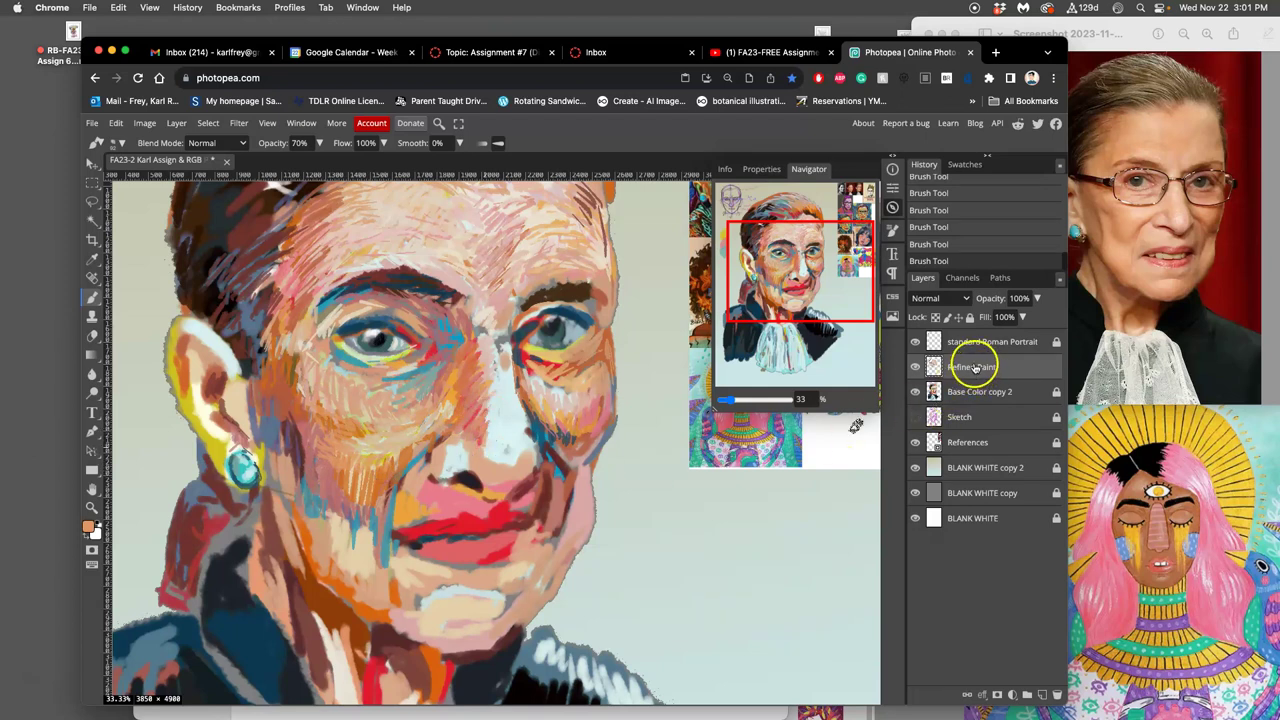
pyautogui.hotkey('ctrl', 'j')
pyautogui.click(915, 391)
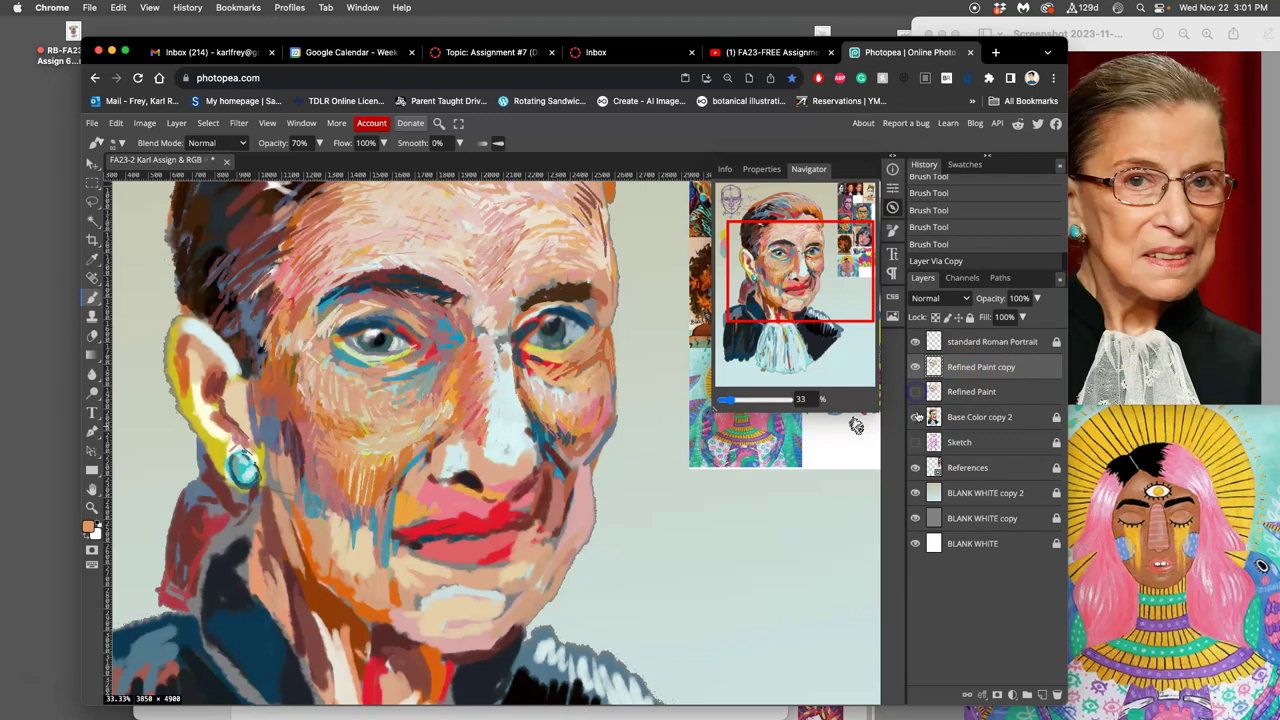
# Try a Gaussian Blur with a 7.2 px radius on the Refined Paint copy layer, and undo it
pyautogui.hotkey('ctrl', '+')
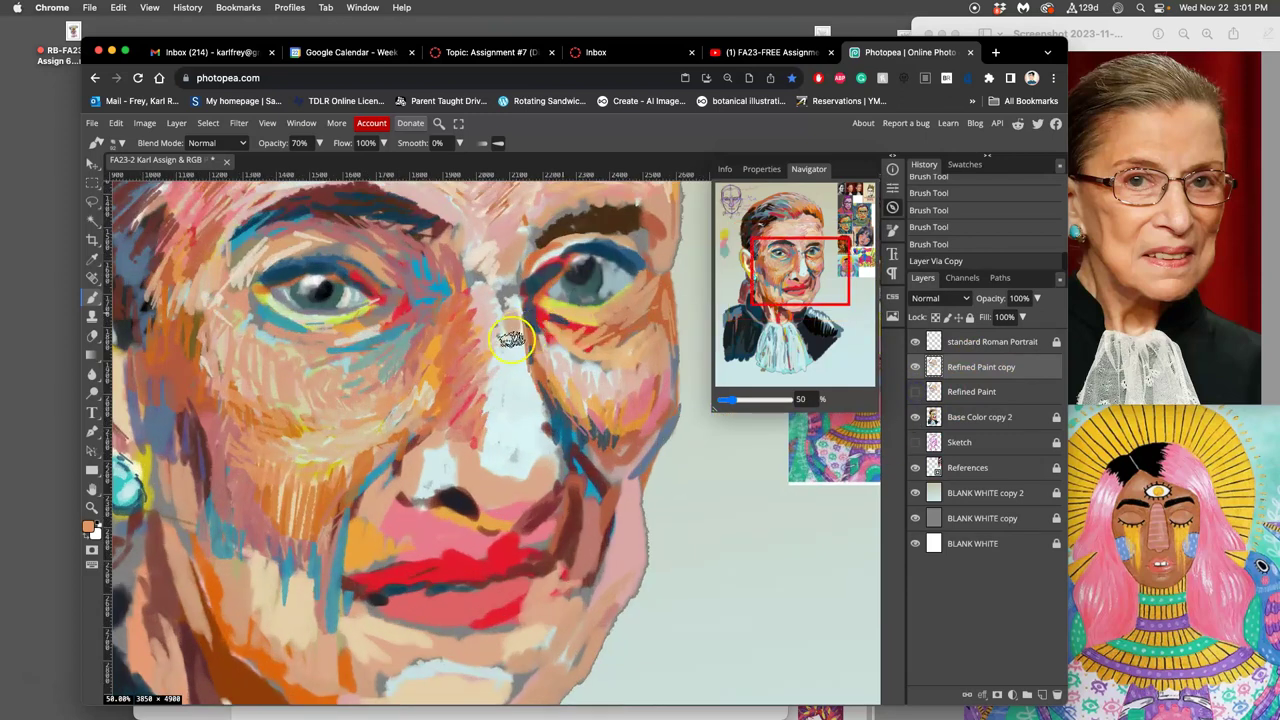
pyautogui.moveTo(399, 325)
pyautogui.mouseDown()
pyautogui.moveTo(514, 505)
pyautogui.moveTo(509, 491)
pyautogui.mouseUp()
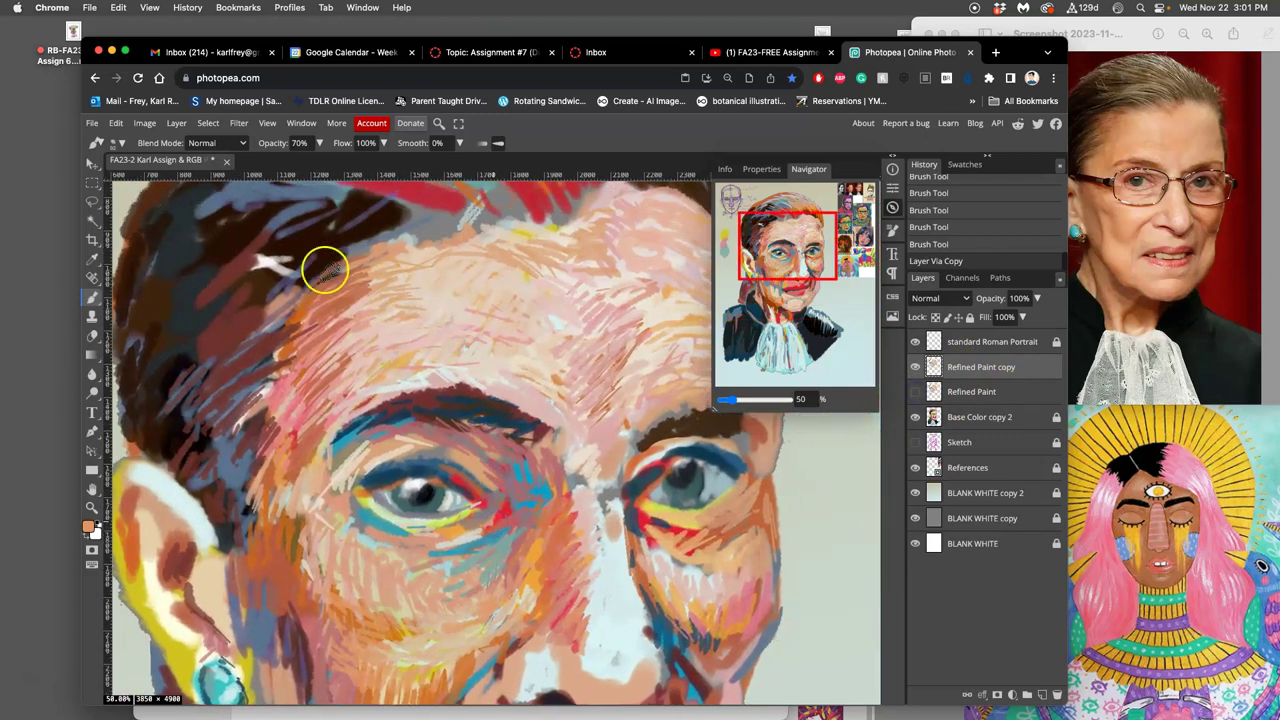
pyautogui.click(240, 123)
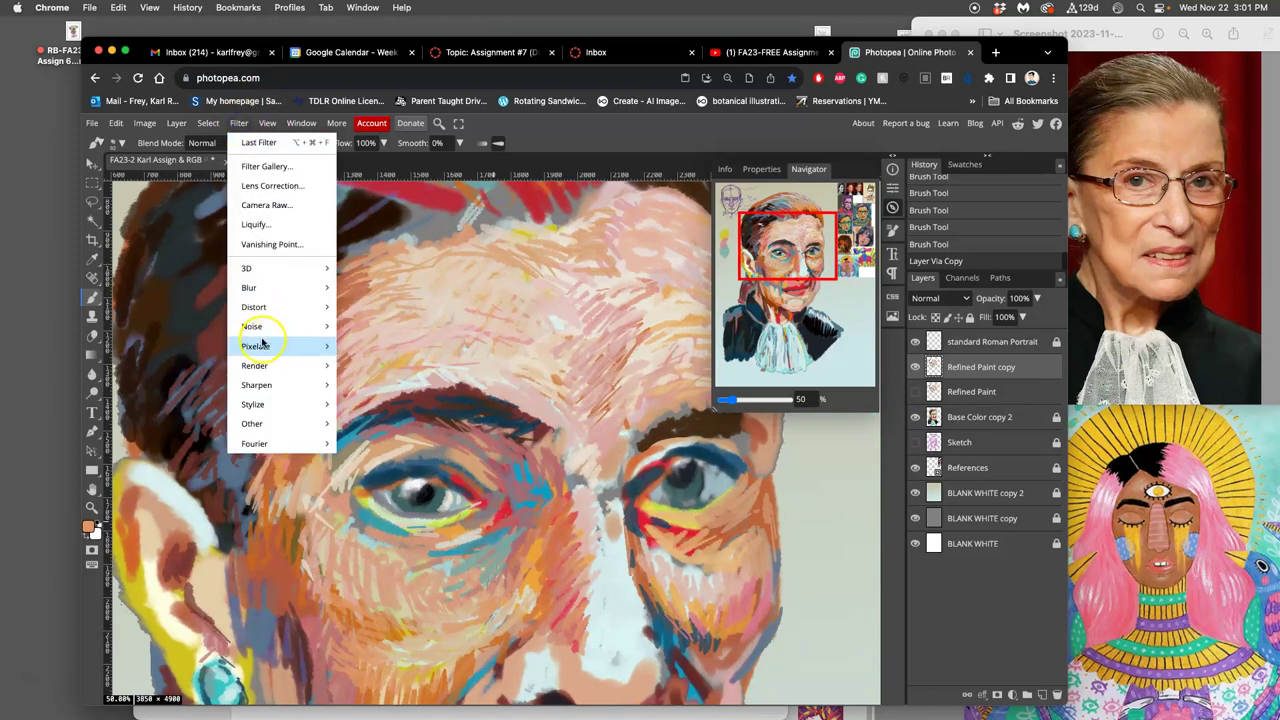
pyautogui.moveTo(265, 345)
pyautogui.moveTo(258, 287)
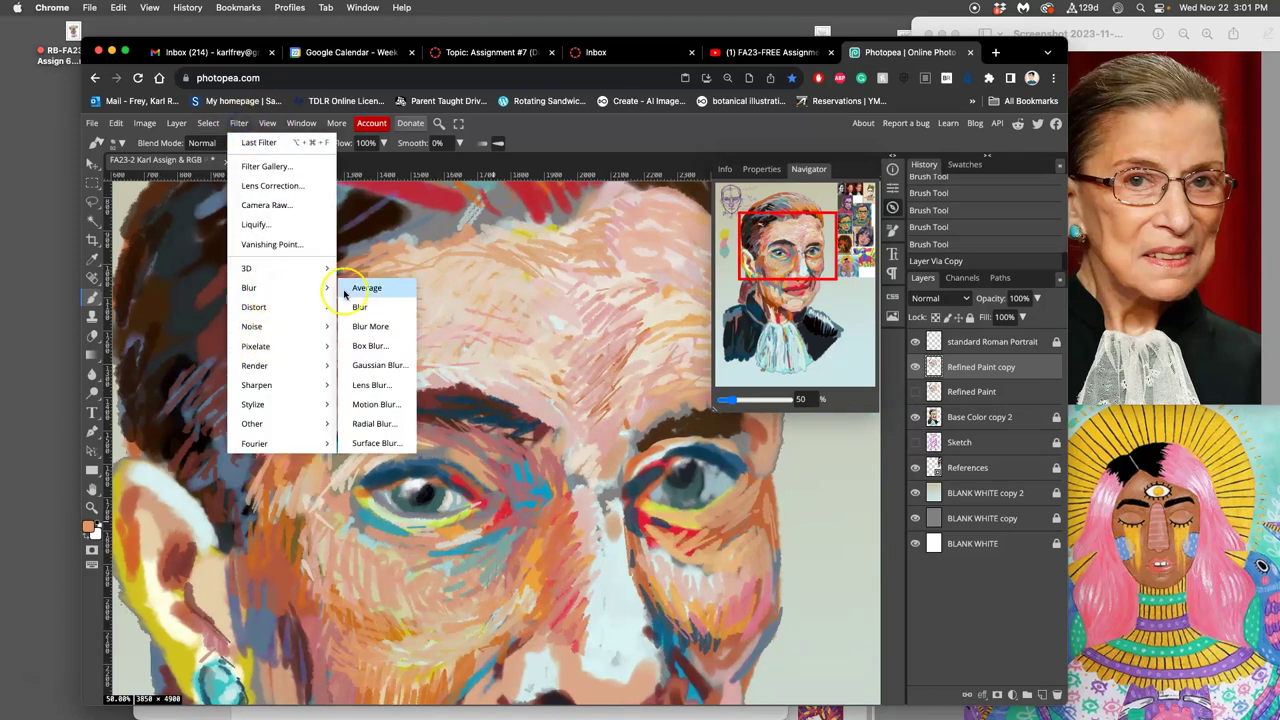
pyautogui.click(360, 365)
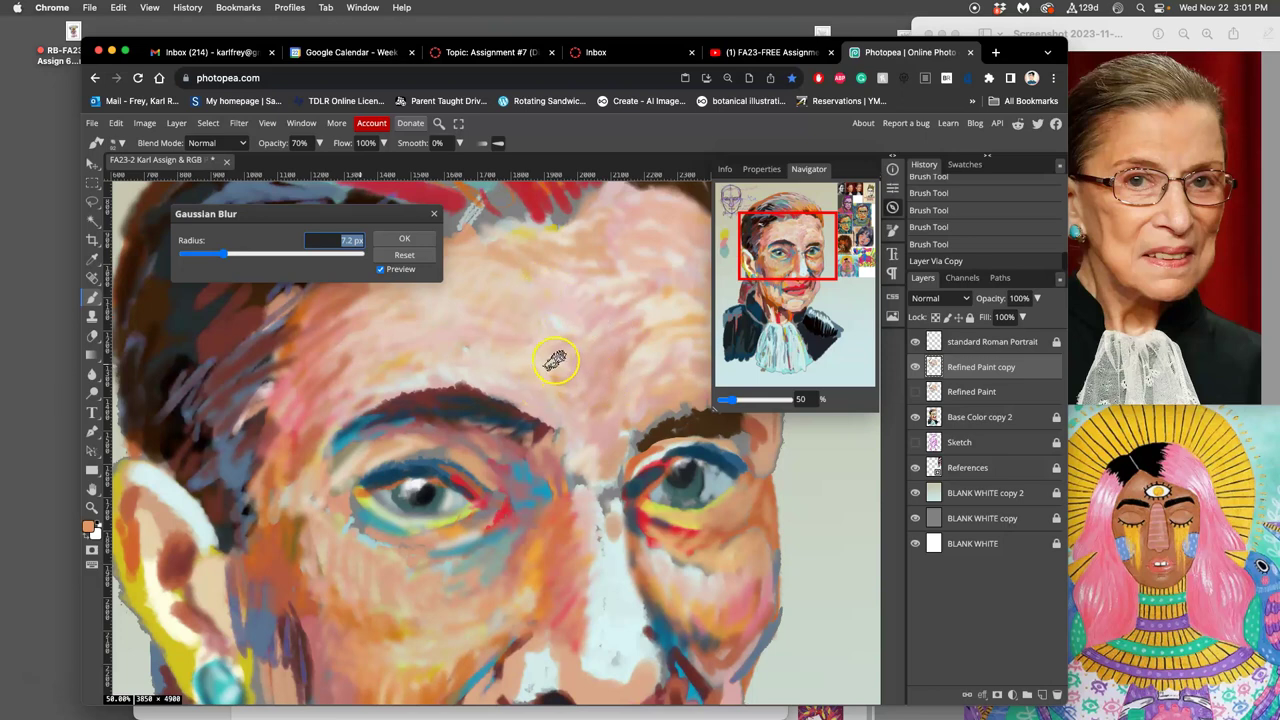
pyautogui.press('super+minus')
pyautogui.press('super+minus')
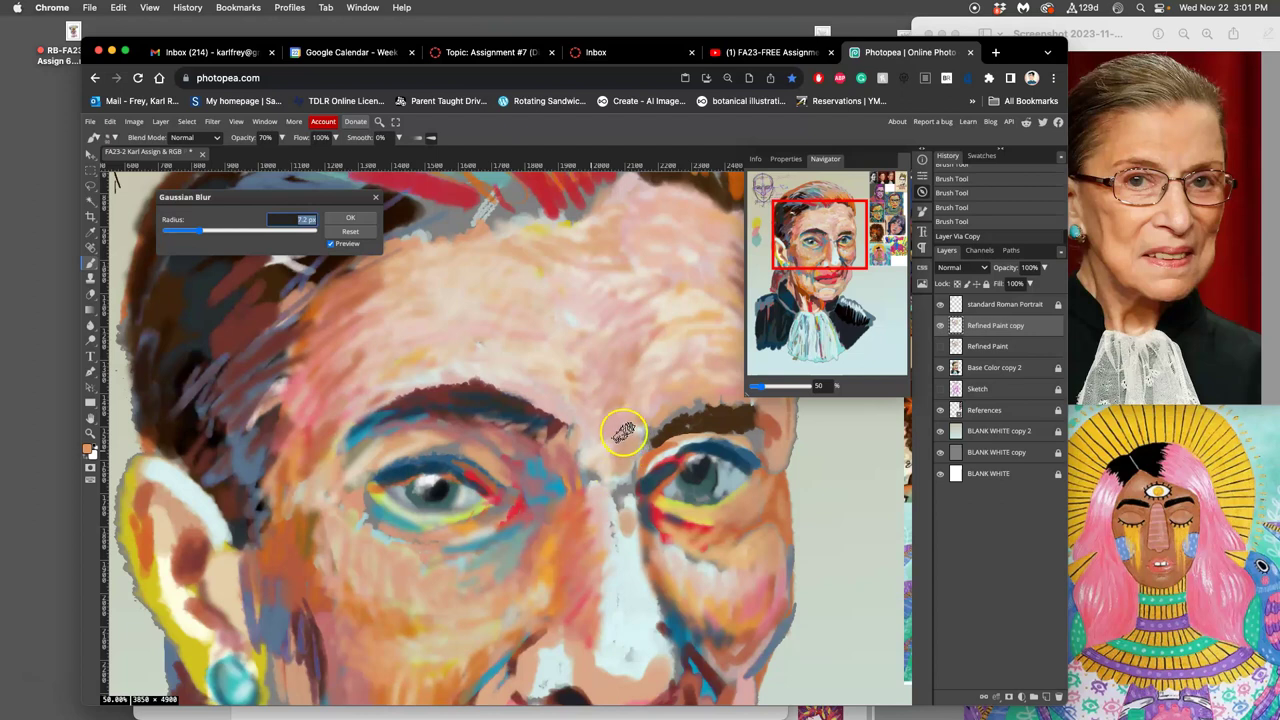
pyautogui.press('super+minus')
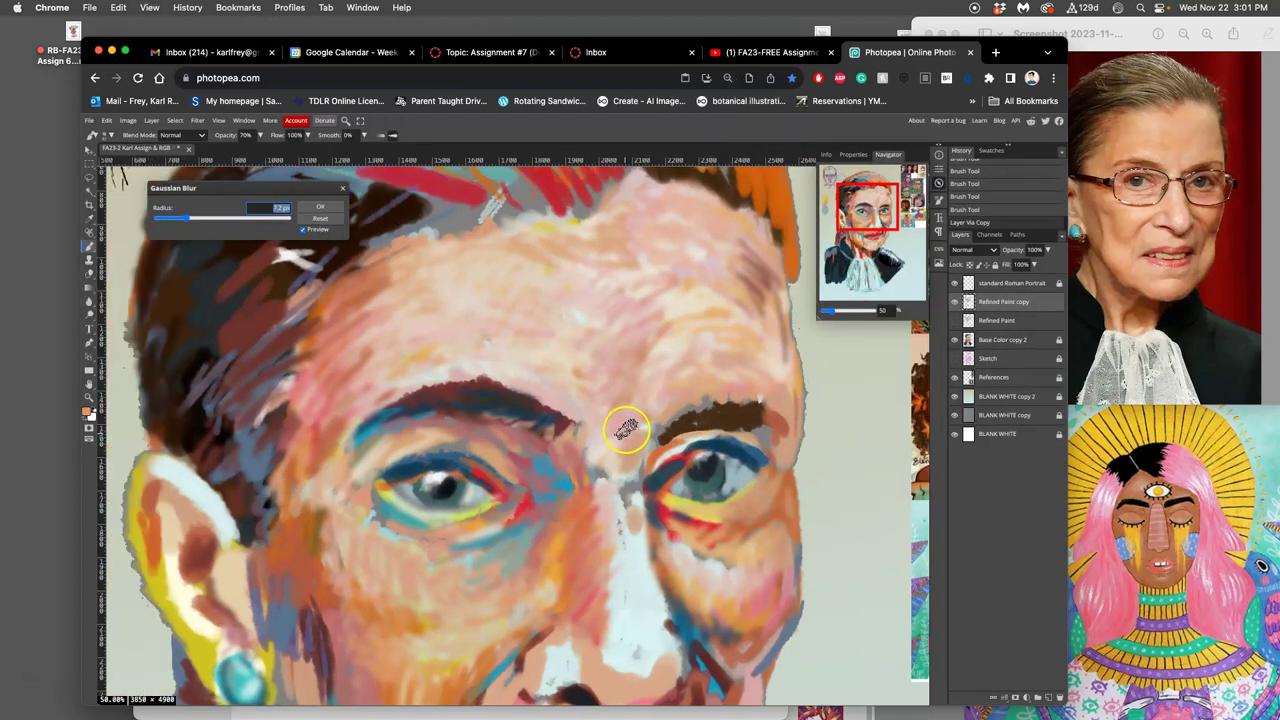
pyautogui.click(650, 77)
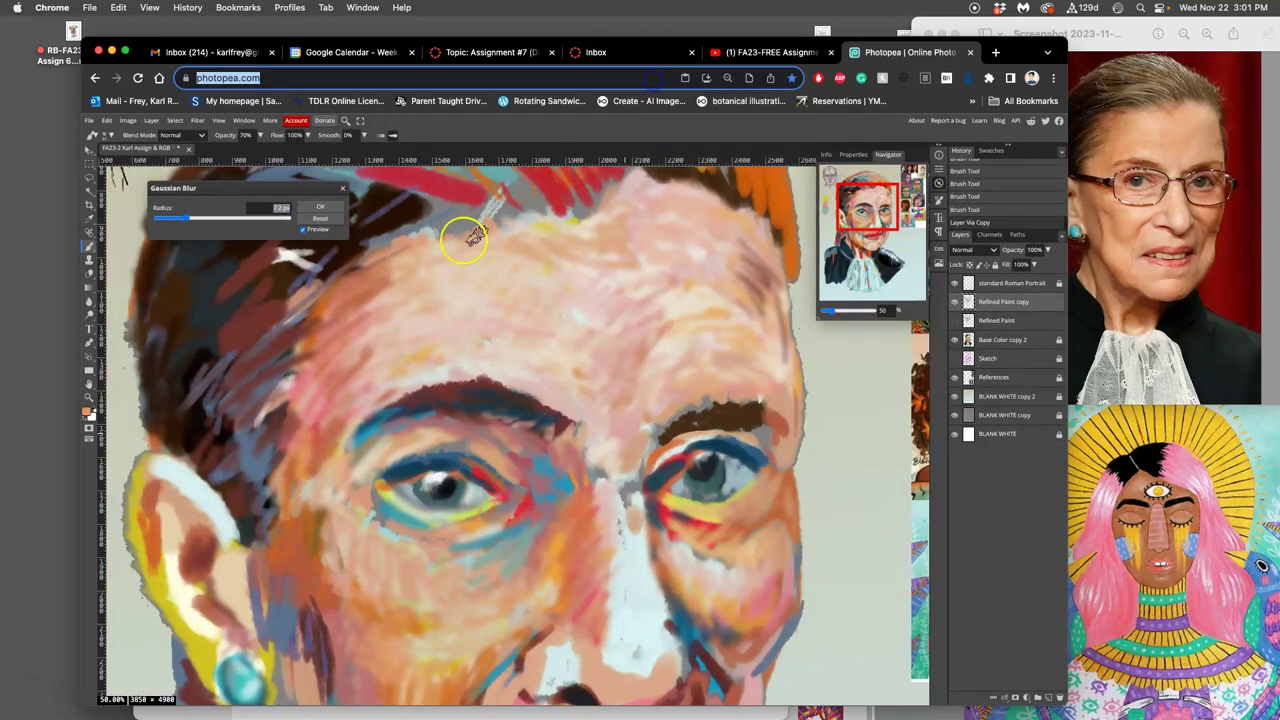
pyautogui.click(332, 205)
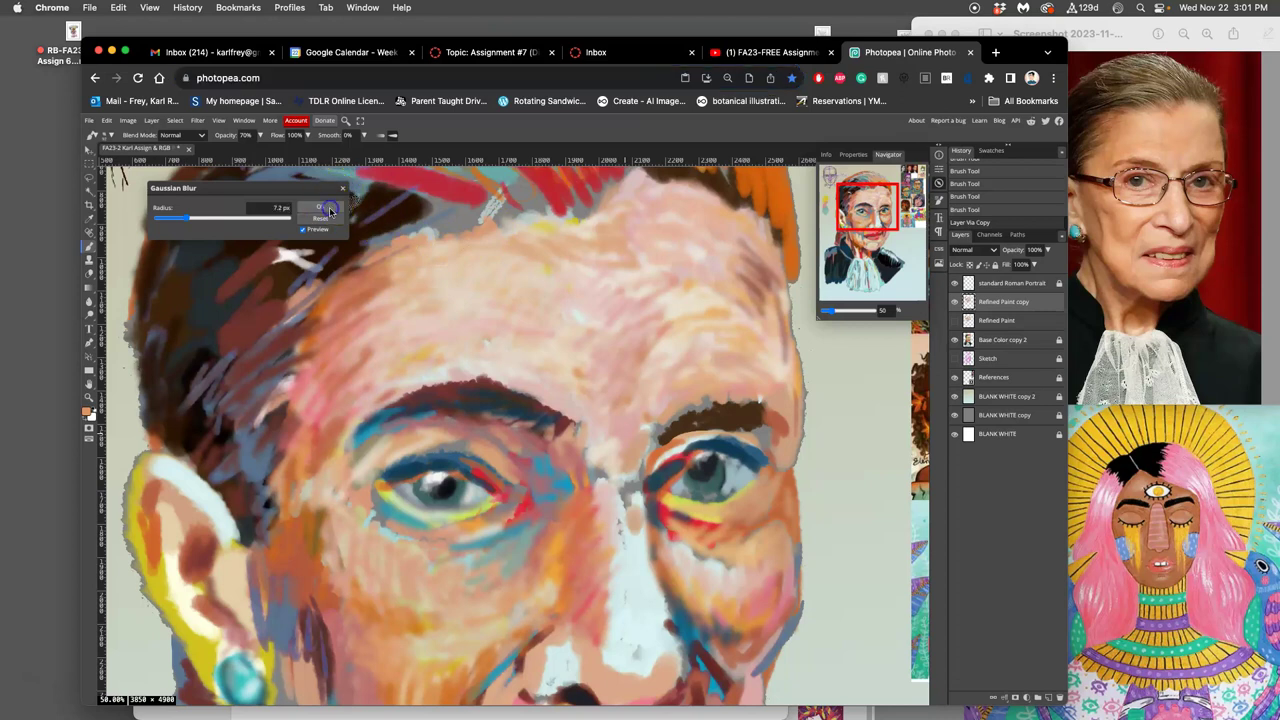
pyautogui.press('super+z')
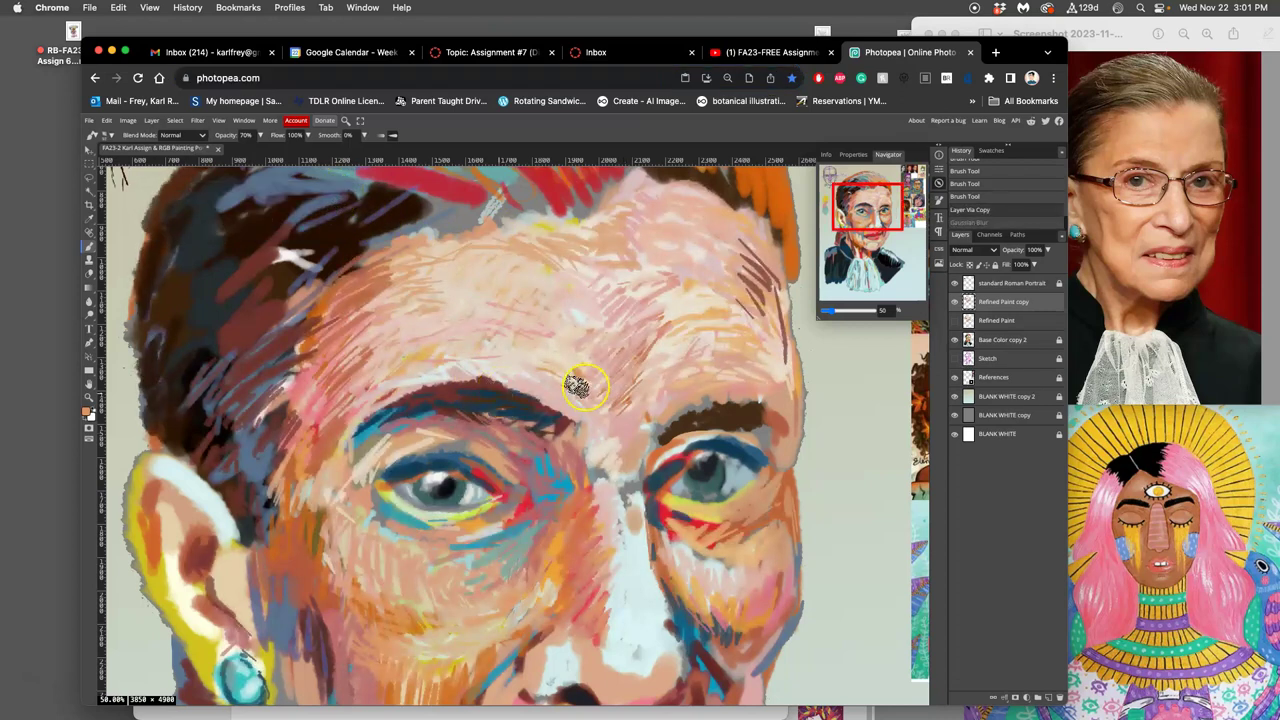
pyautogui.press('super+minus')
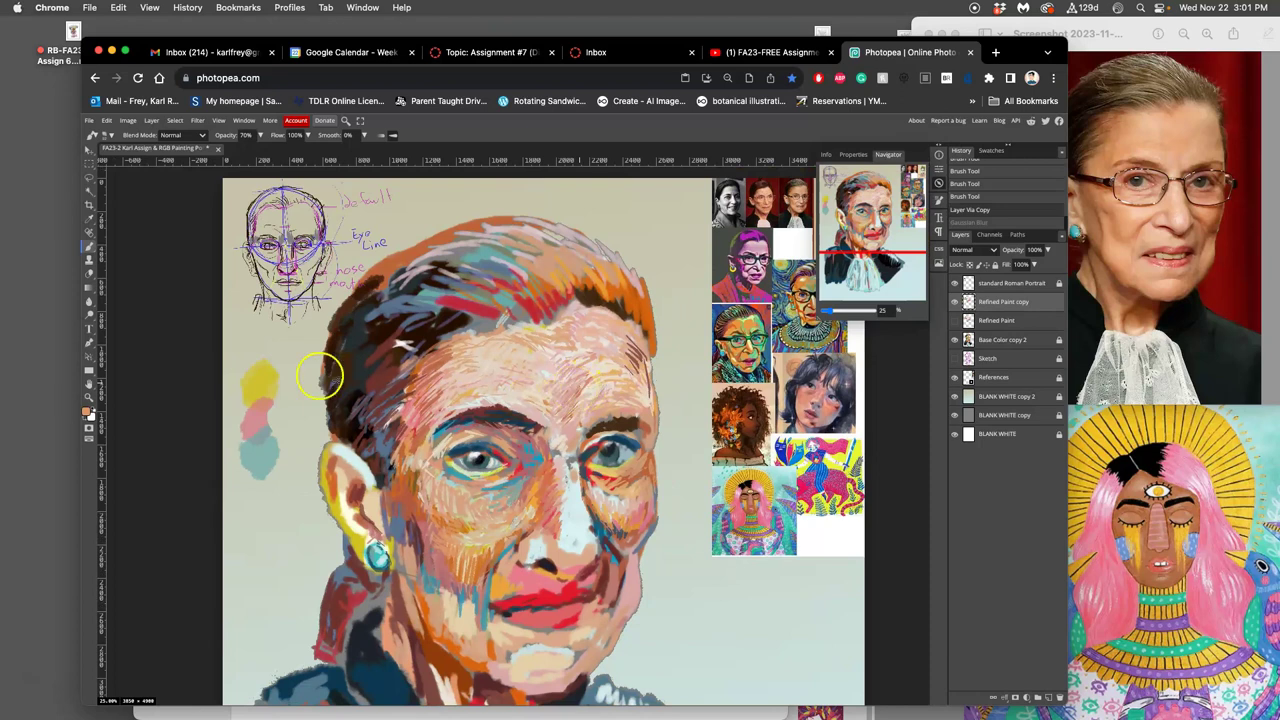
# Set up the Smudge tool with pen pressure controlling size and the custom scribble brush as its tip
pyautogui.click(89, 303)
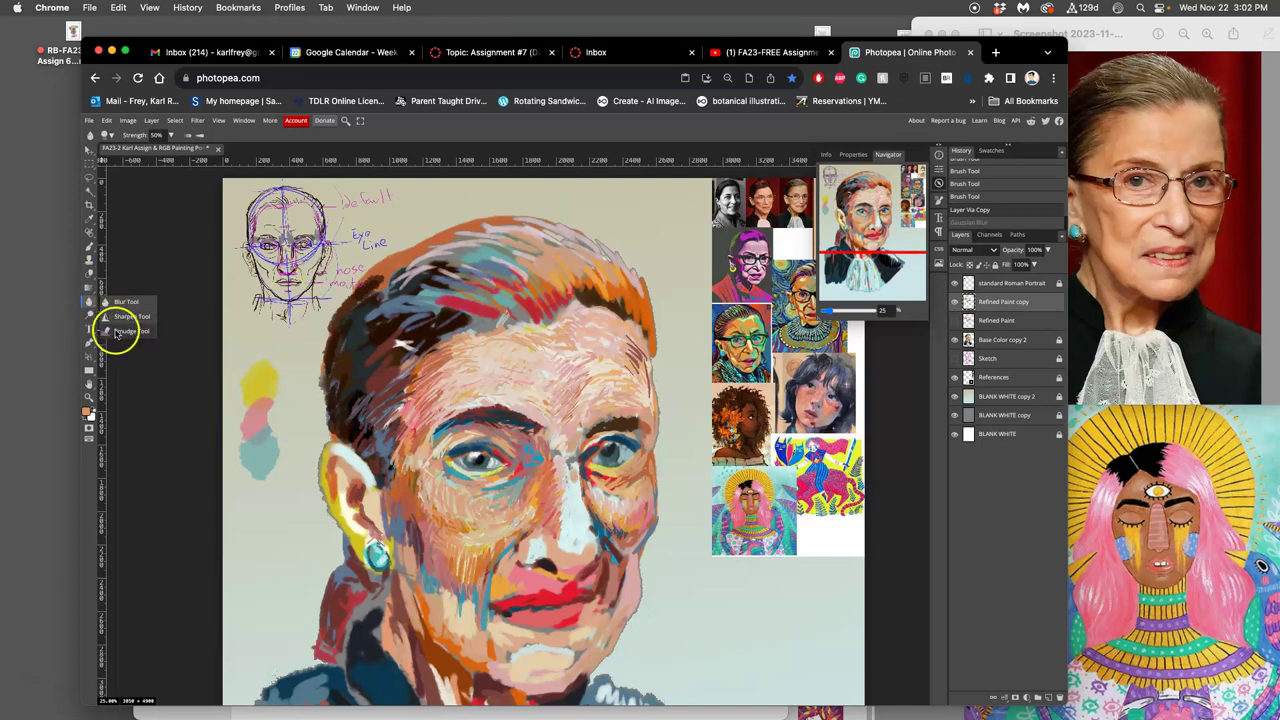
pyautogui.moveTo(127, 337); pyautogui.dragTo(127, 334)
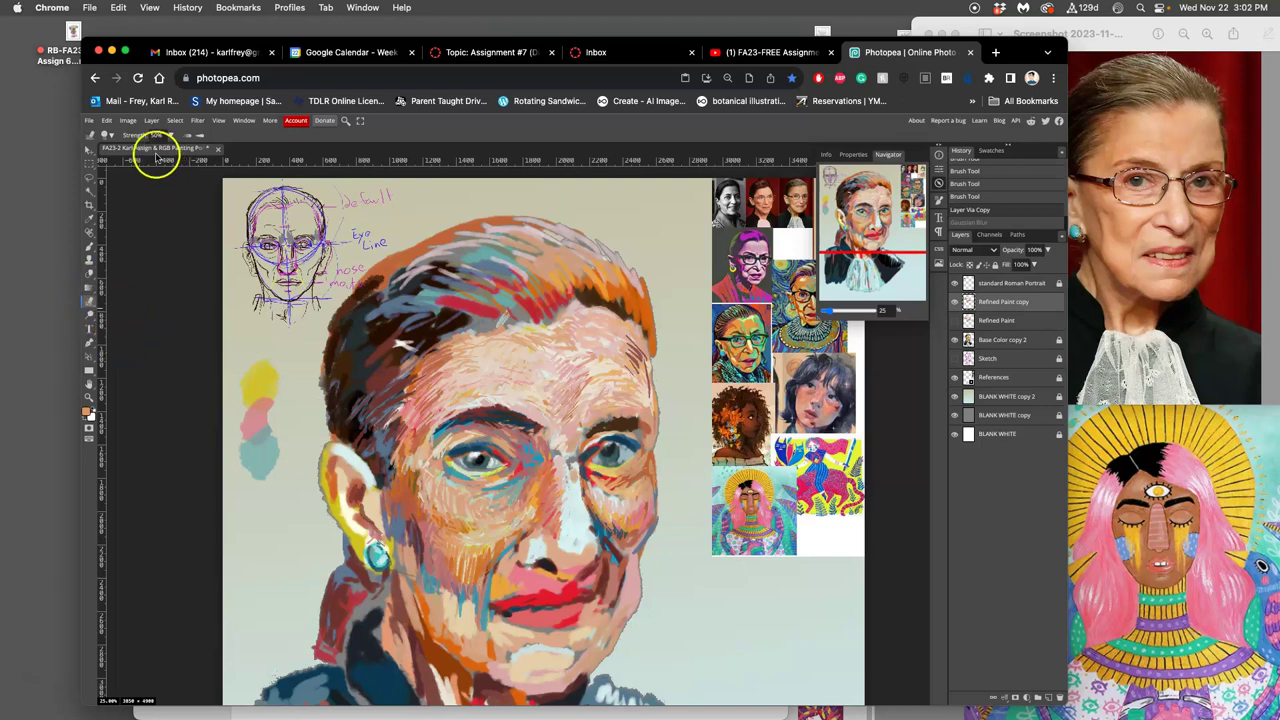
pyautogui.click(201, 136)
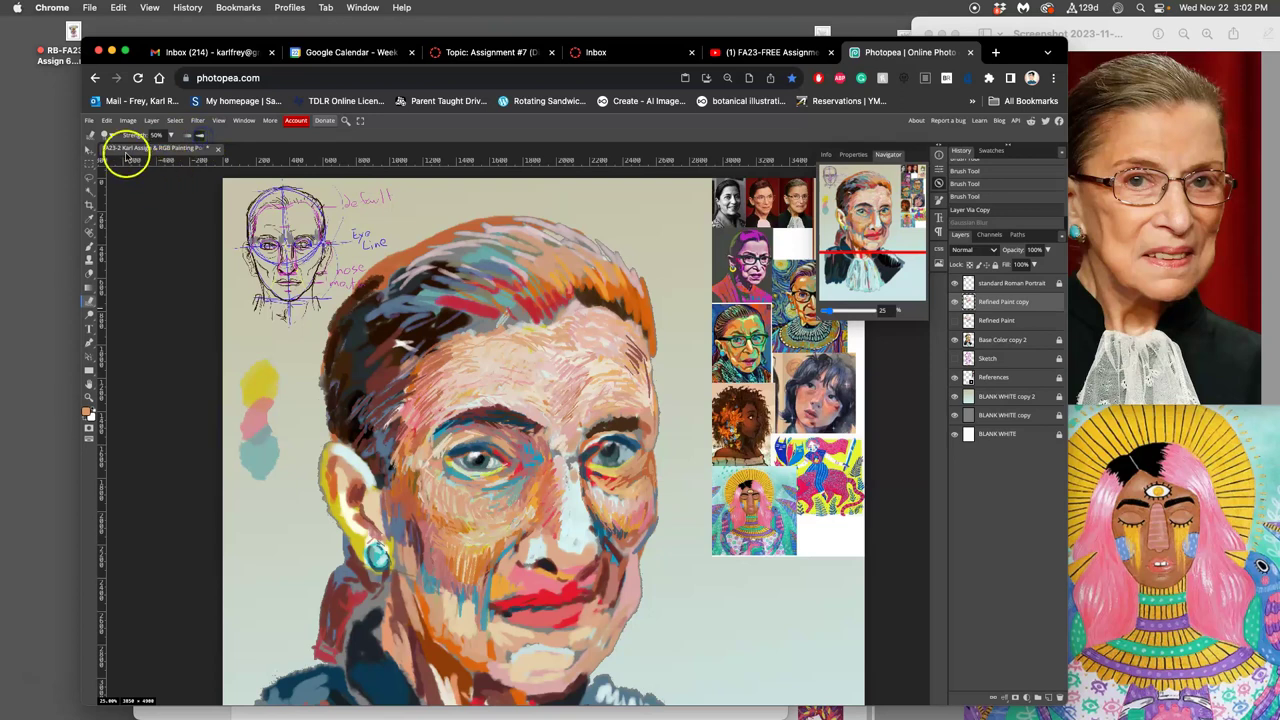
pyautogui.click(111, 136)
pyautogui.click(126, 243)
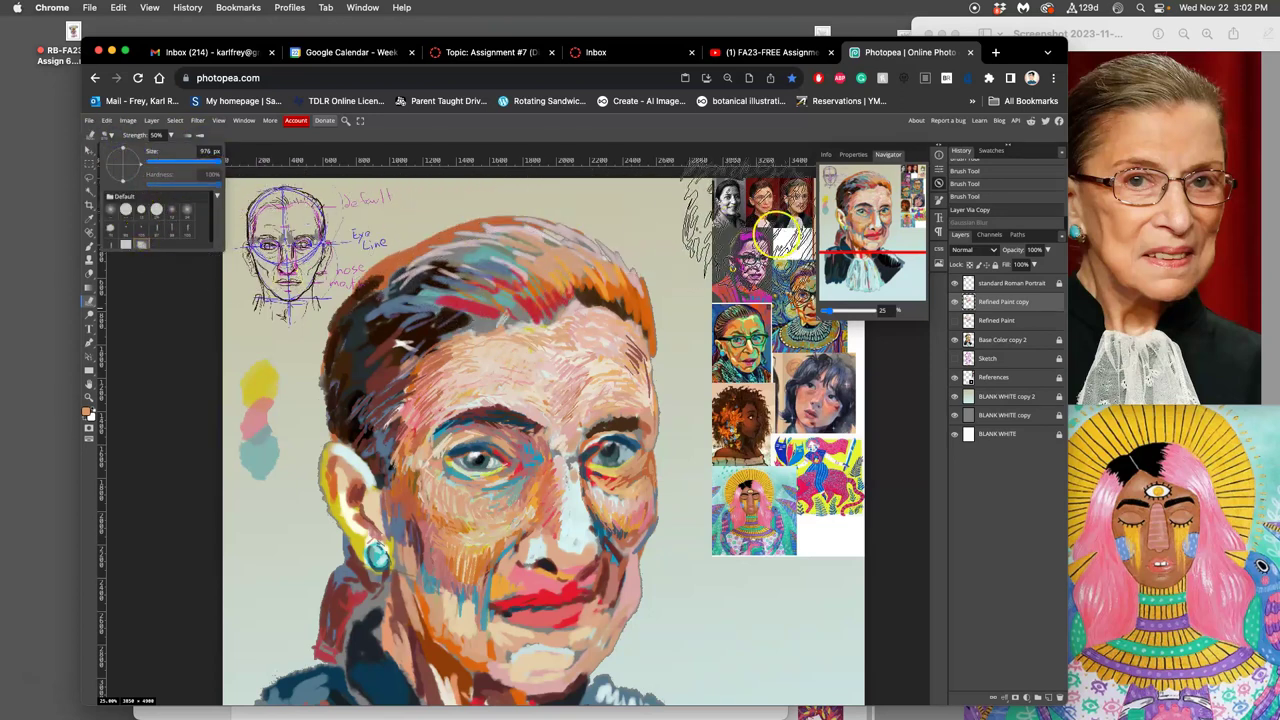
# Enable Tip Dynamics for the smudge brush with 34% size jitter under Pen Pressure control, 20% minimal diameter, 38% angle jitter and 96% roundness jitter
pyautogui.click(938, 213)
pyautogui.click(938, 202)
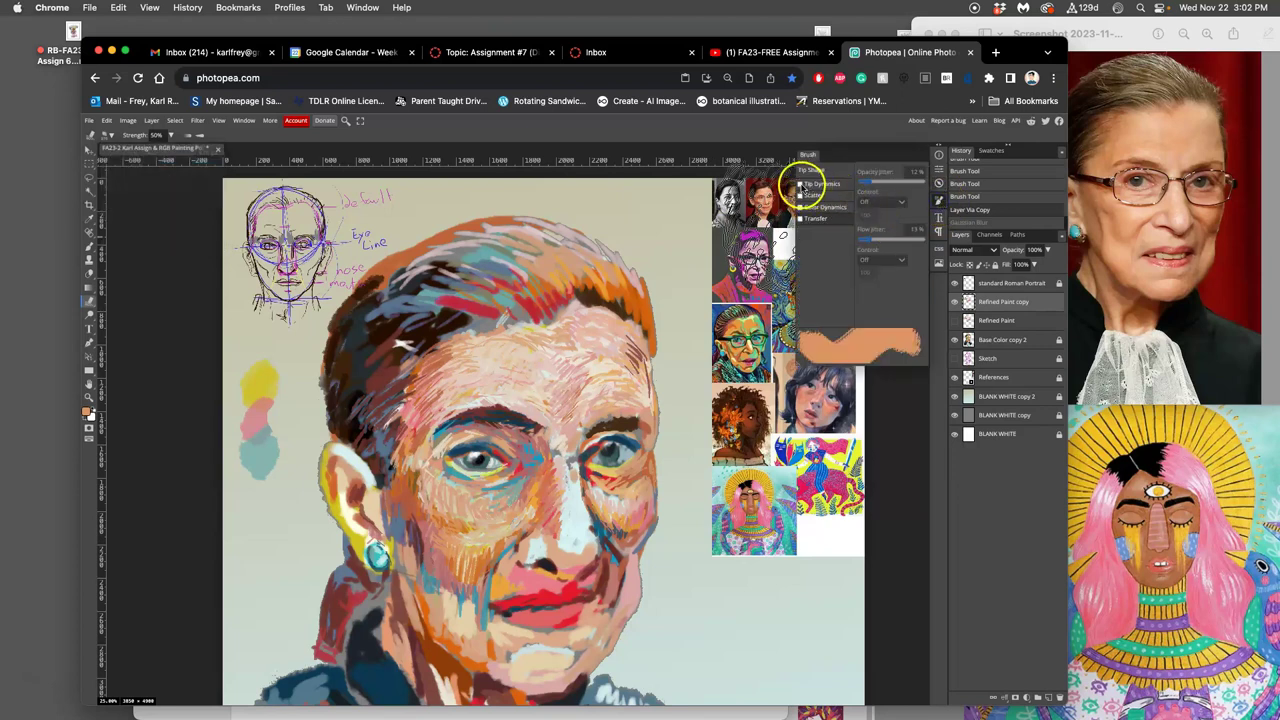
pyautogui.click(821, 184)
pyautogui.moveTo(889, 183); pyautogui.dragTo(882, 183)
pyautogui.moveTo(859, 245); pyautogui.dragTo(887, 269)
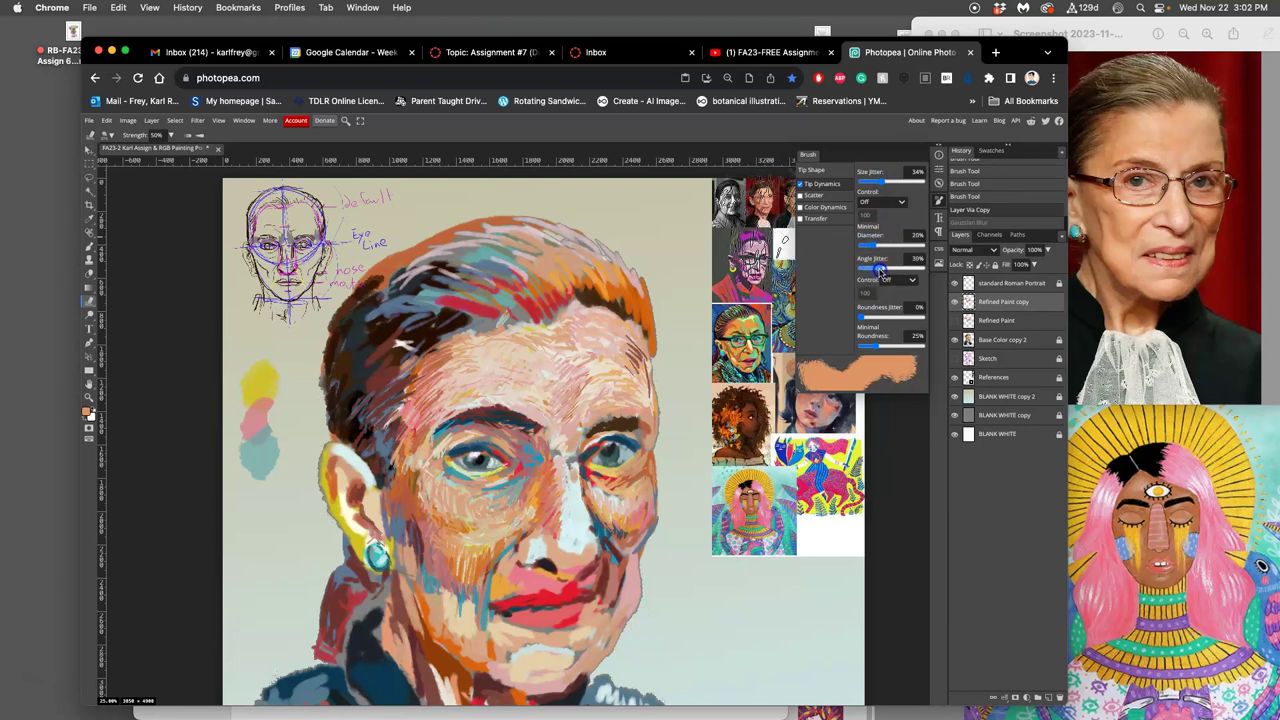
pyautogui.moveTo(873, 317); pyautogui.dragTo(920, 317)
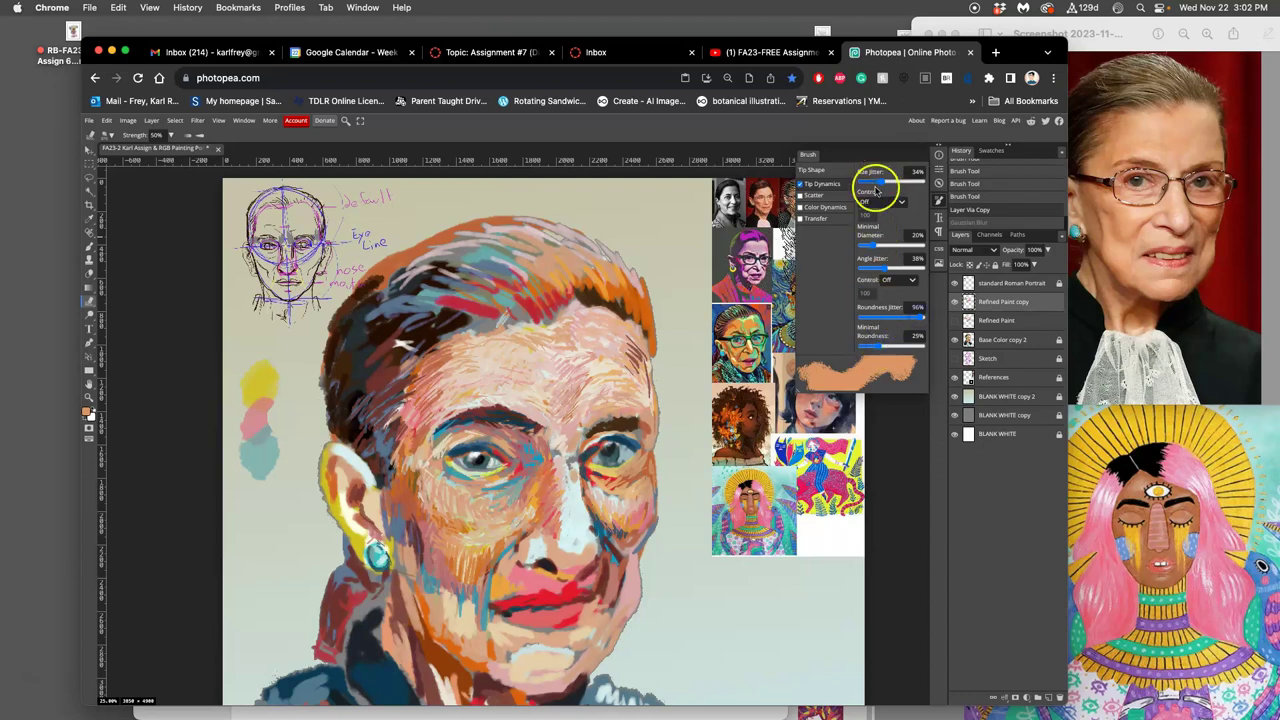
pyautogui.click(876, 201)
pyautogui.click(873, 224)
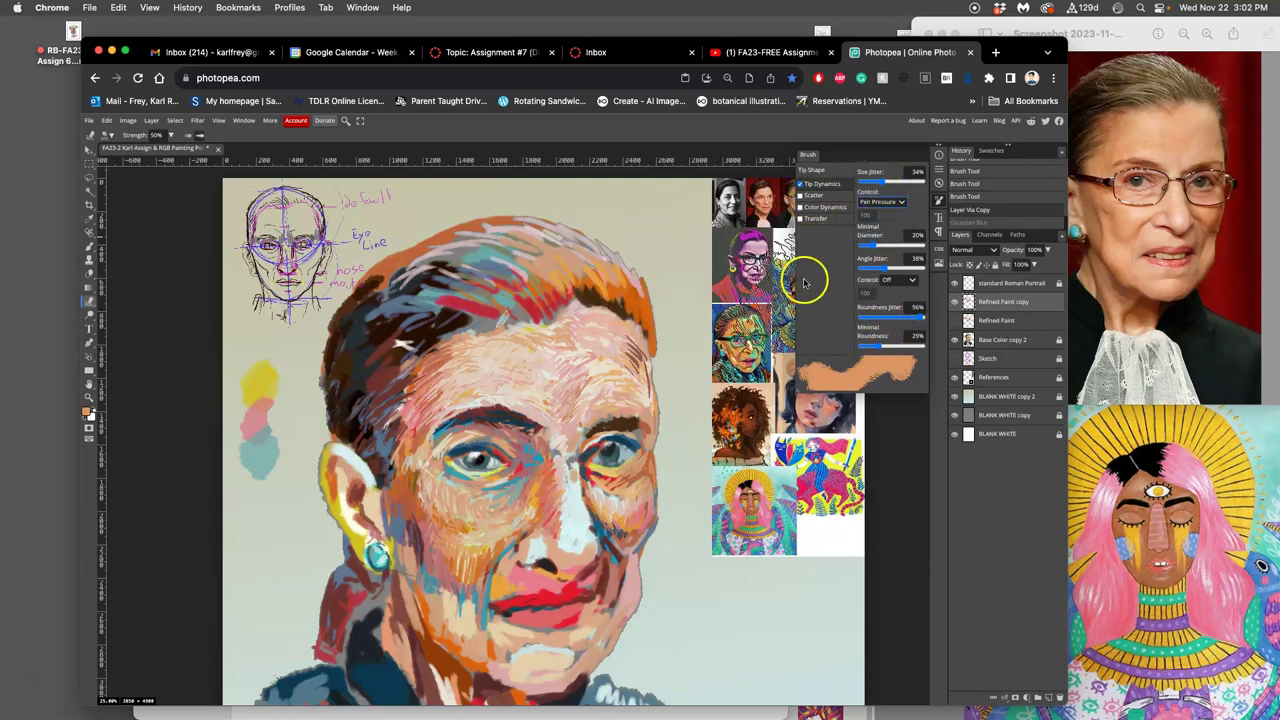
pyautogui.hotkey('ctrl', 'z')
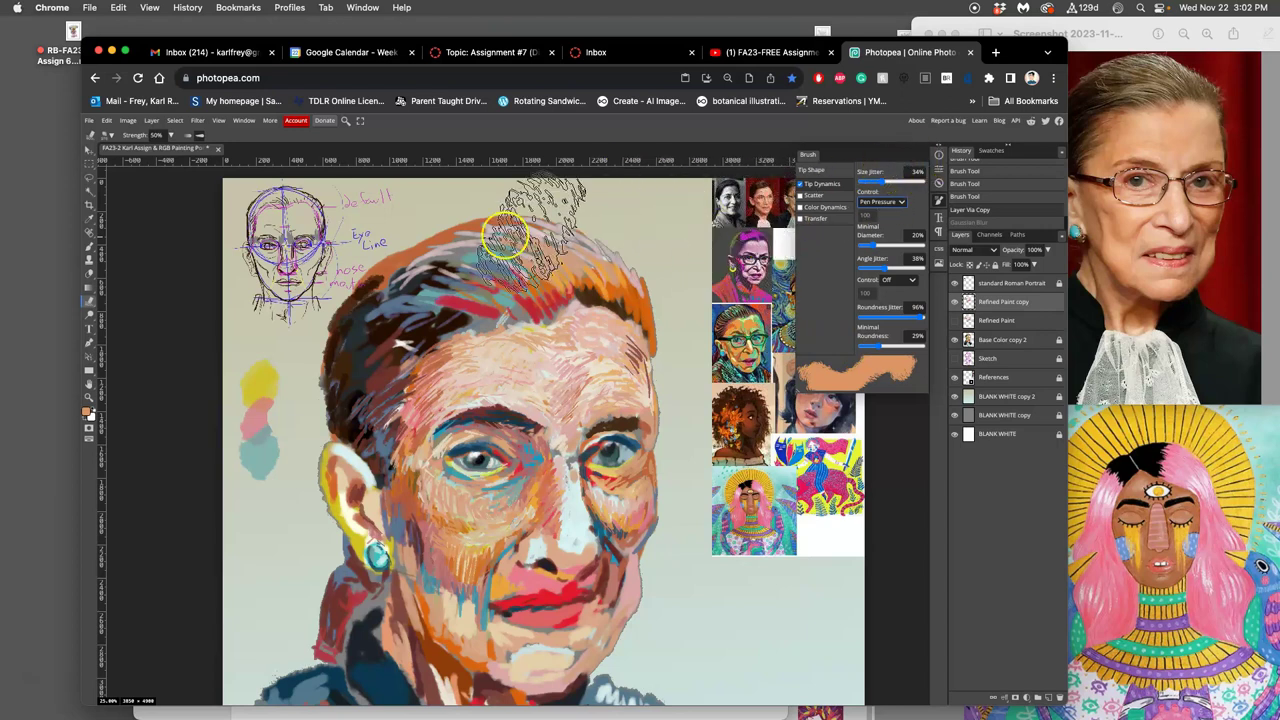
pyautogui.moveTo(330, 195); pyautogui.dragTo(287, 215)
pyautogui.hotkey('ctrl', 'z')
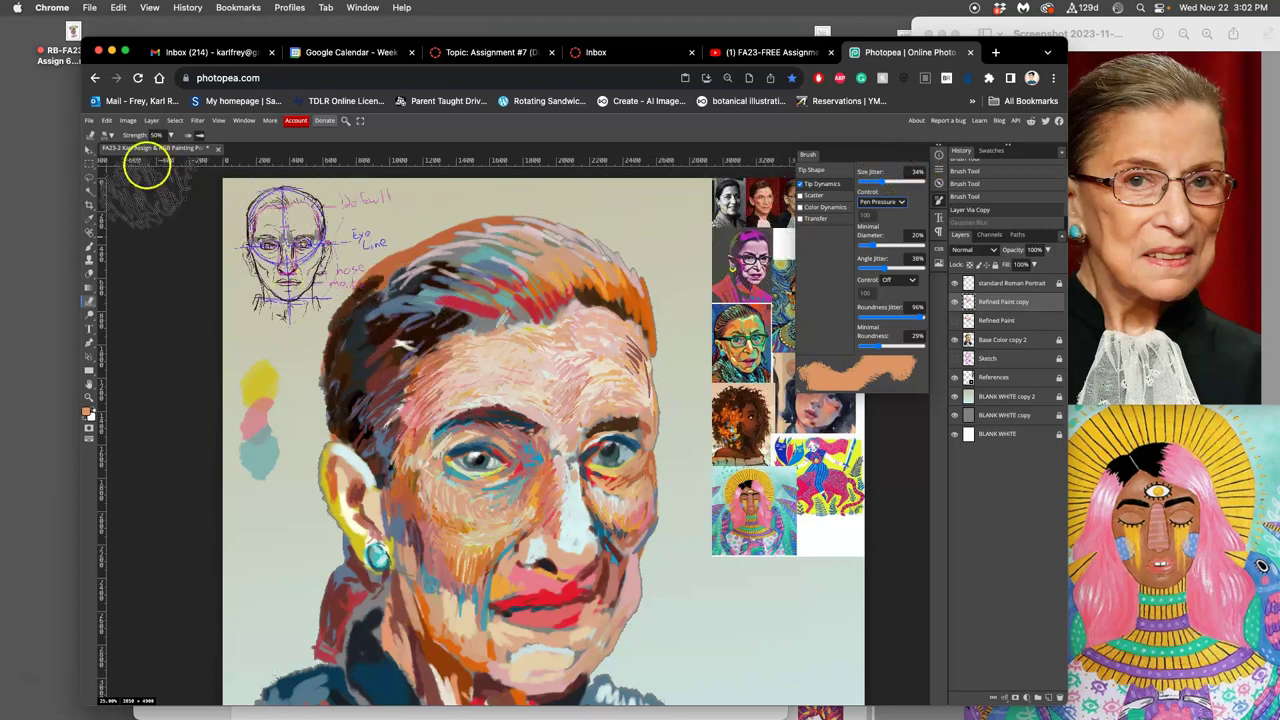
# Set the smudge brush size to 155 px and make Refined Paint copy the active layer
pyautogui.click(109, 134)
pyautogui.moveTo(171, 160); pyautogui.dragTo(185, 163)
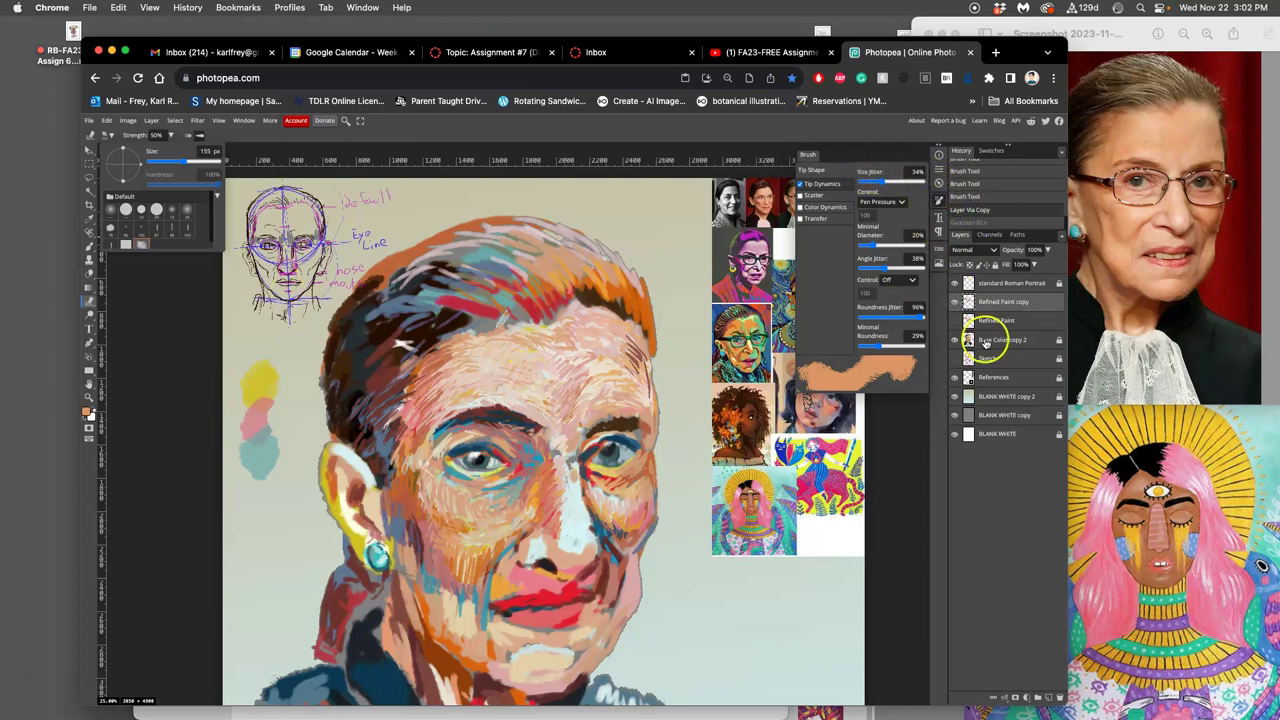
pyautogui.click(1017, 308)
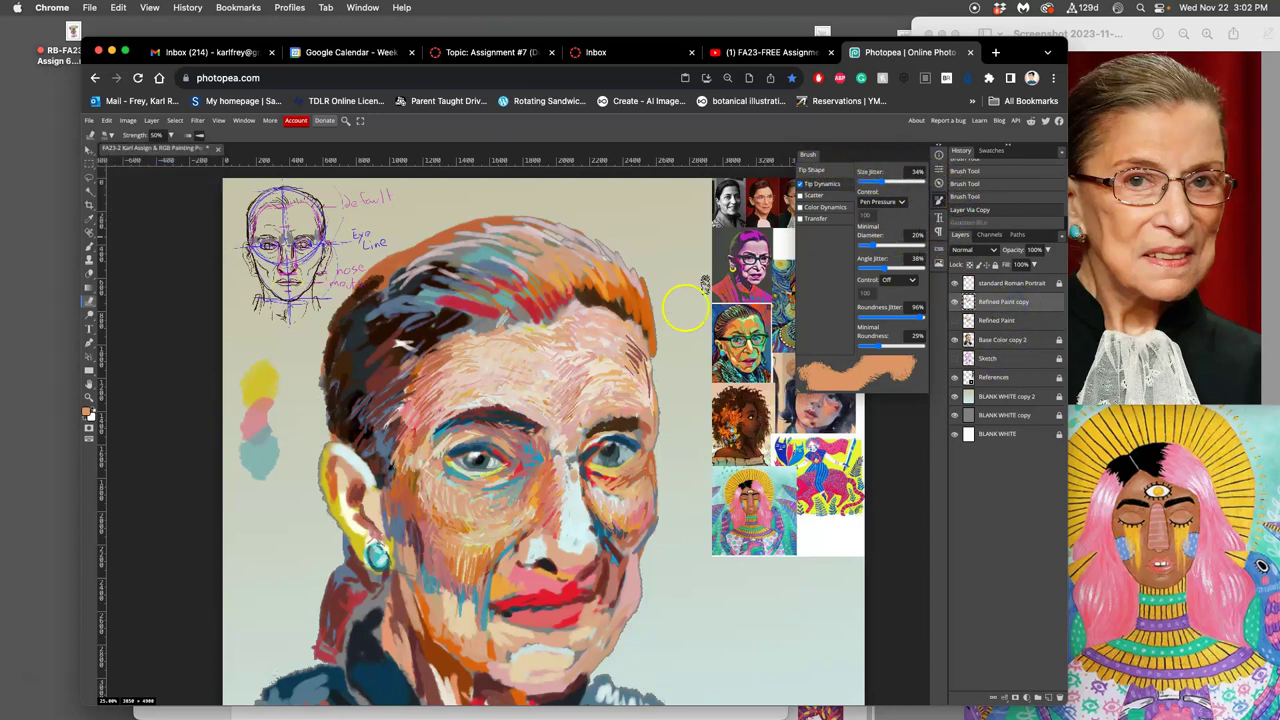
# Smudge the scribbled strokes on the middle of the forehead and down towards the inner eyebrow
pyautogui.scroll(5, 563, 392)
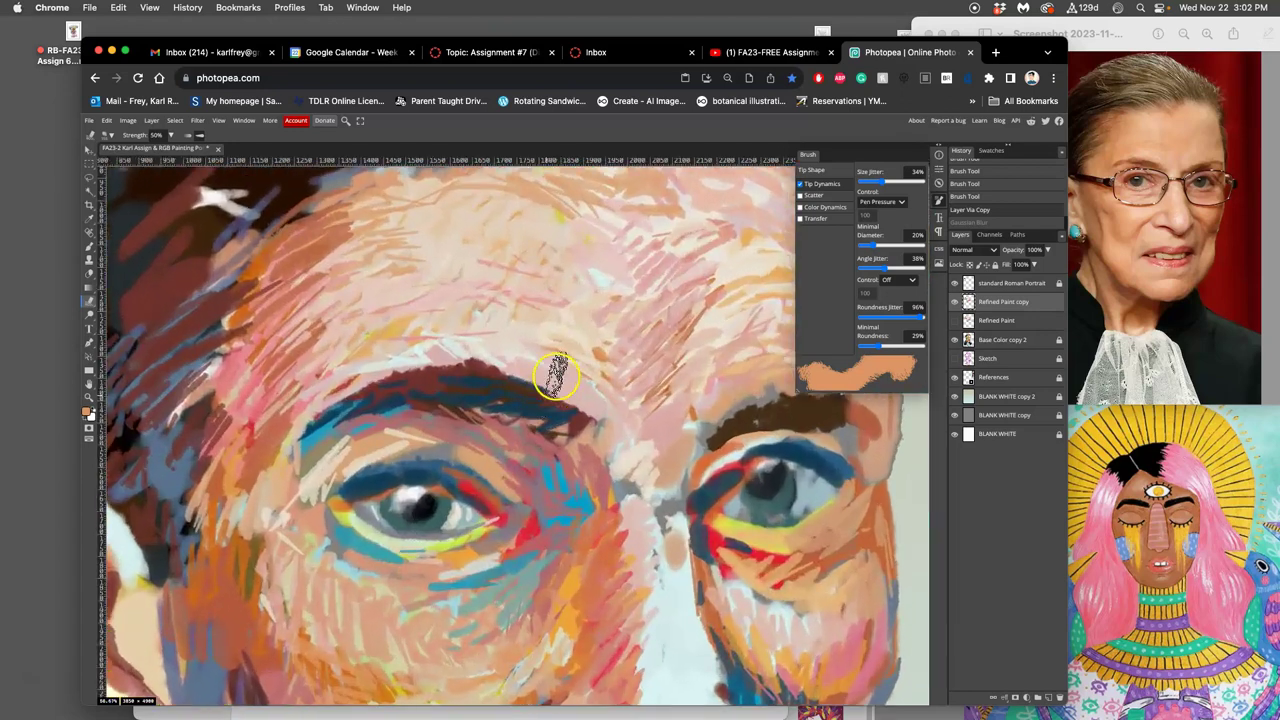
pyautogui.moveTo(520, 292)
pyautogui.mouseDown()
pyautogui.moveTo(568, 262)
pyautogui.moveTo(577, 292)
pyautogui.moveTo(606, 283)
pyautogui.moveTo(605, 270)
pyautogui.moveTo(606, 316)
pyautogui.moveTo(584, 335)
pyautogui.moveTo(557, 304)
pyautogui.moveTo(541, 307)
pyautogui.moveTo(591, 355)
pyautogui.moveTo(550, 350)
pyautogui.moveTo(597, 366)
pyautogui.moveTo(605, 386)
pyautogui.moveTo(608, 337)
pyautogui.mouseUp()
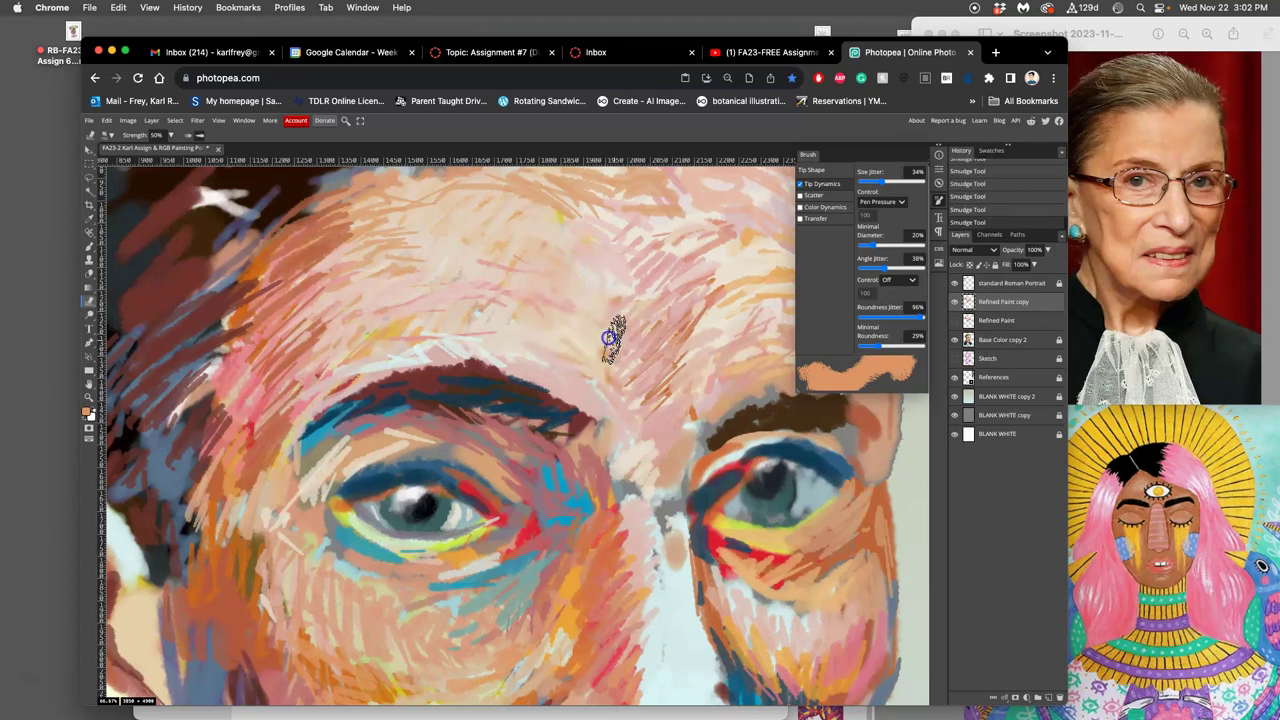
pyautogui.moveTo(622, 293)
pyautogui.mouseDown()
pyautogui.moveTo(659, 310)
pyautogui.moveTo(625, 362)
pyautogui.moveTo(645, 346)
pyautogui.moveTo(610, 345)
pyautogui.moveTo(613, 390)
pyautogui.moveTo(650, 386)
pyautogui.moveTo(657, 420)
pyautogui.moveTo(594, 372)
pyautogui.mouseUp()
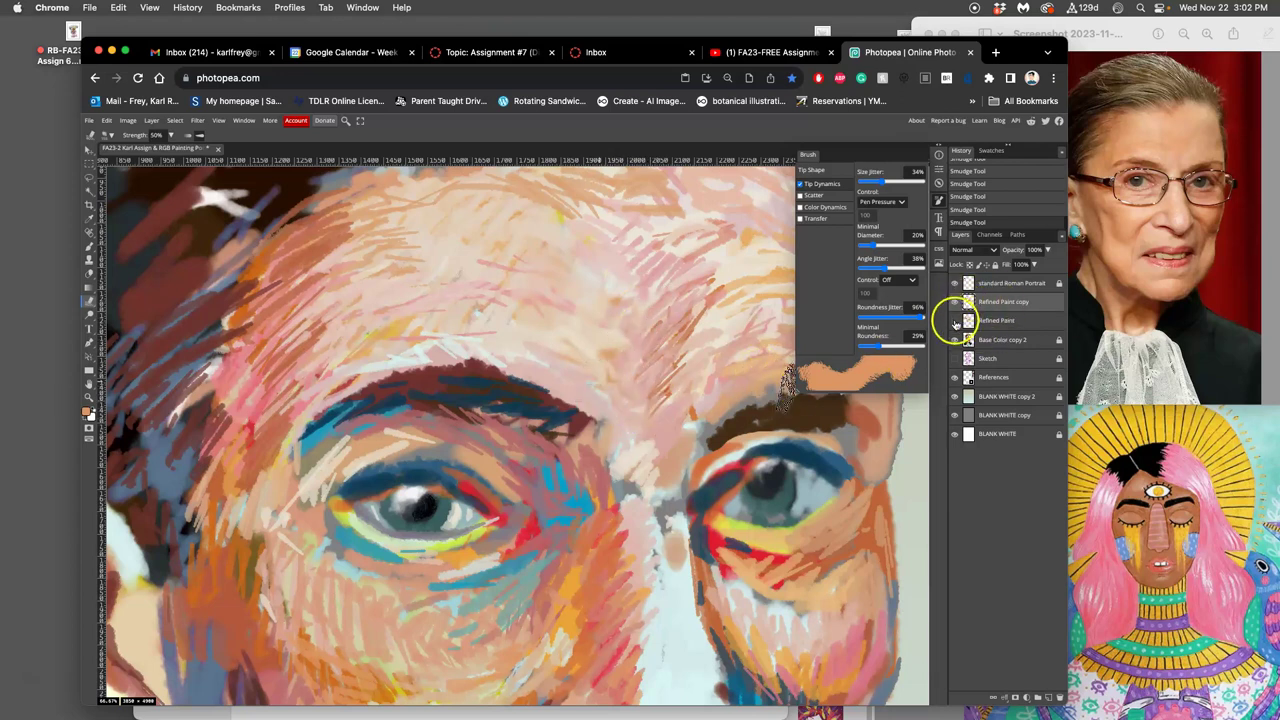
# Show the Refined Paint layer and toggle Refined Paint copy off and on to compare the smudged forehead with the original
pyautogui.click(955, 320)
pyautogui.click(955, 303)
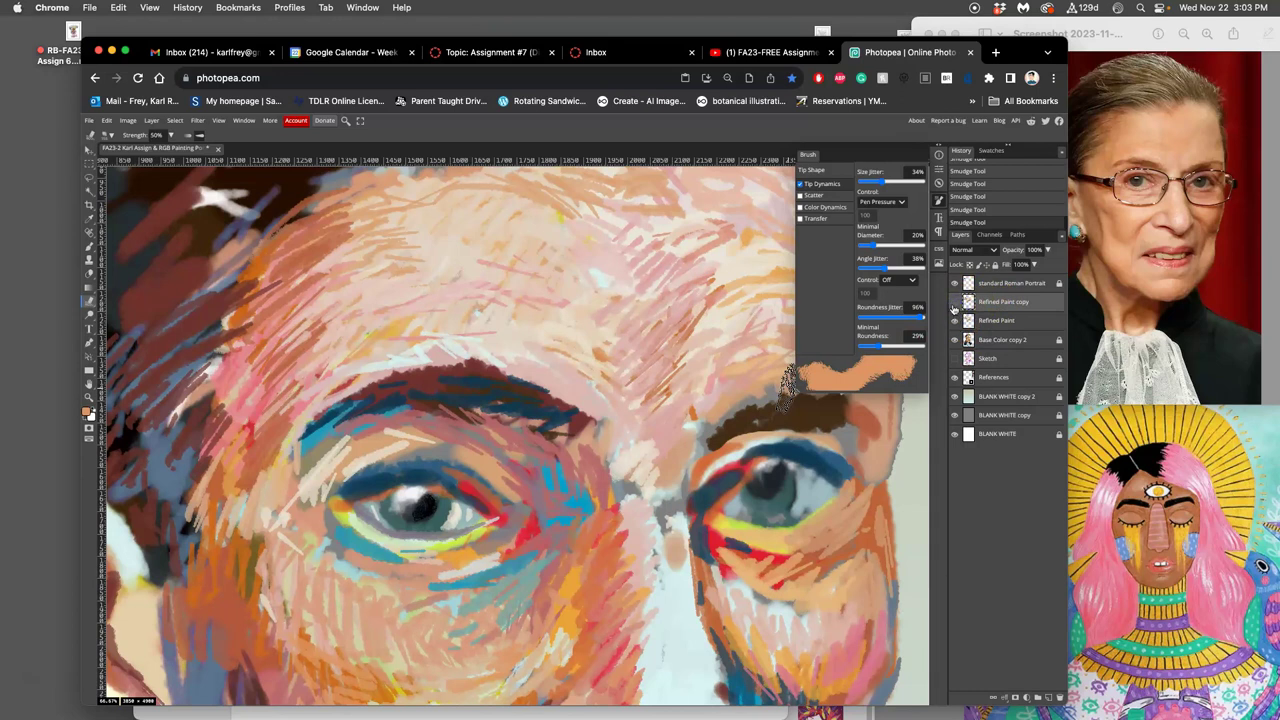
pyautogui.click(954, 303)
pyautogui.click(954, 303)
pyautogui.click(954, 303)
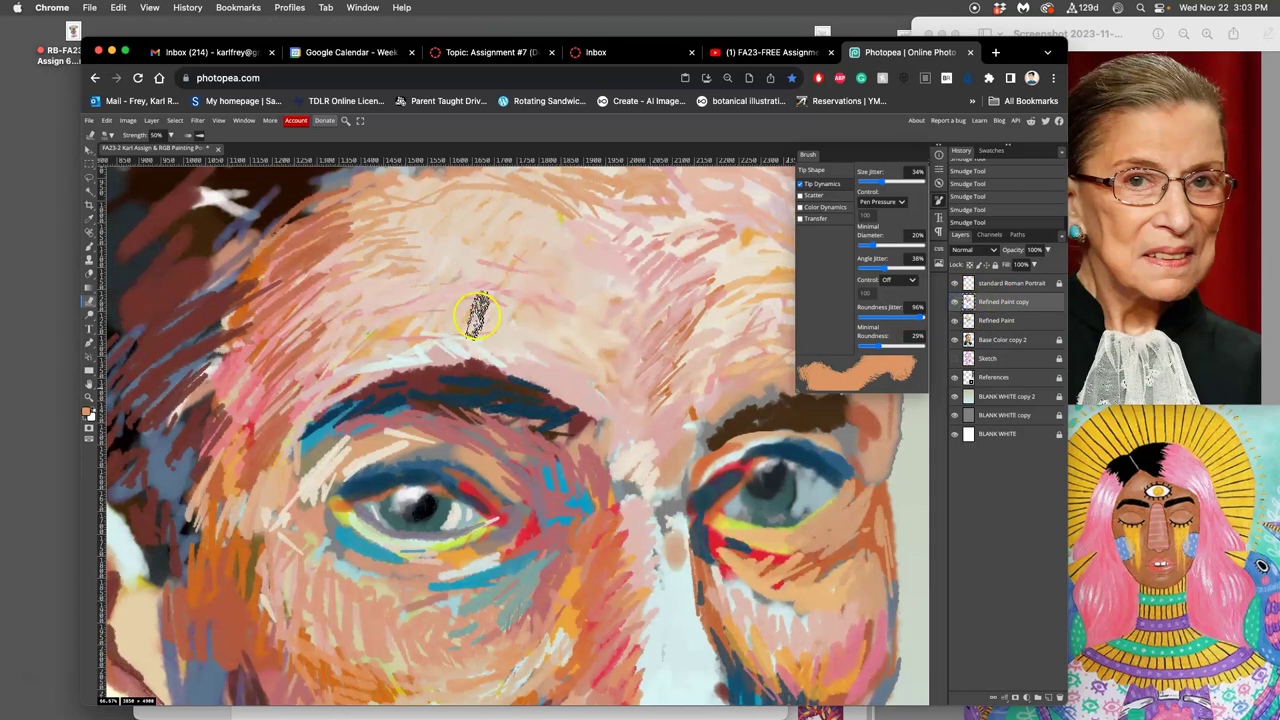
# Smudge the forehead strokes above the near eyebrow, out to the temple and down between the eyebrows
pyautogui.moveTo(478, 316)
pyautogui.mouseDown()
pyautogui.moveTo(523, 348)
pyautogui.moveTo(400, 352)
pyautogui.moveTo(322, 379)
pyautogui.moveTo(354, 357)
pyautogui.moveTo(511, 354)
pyautogui.moveTo(451, 325)
pyautogui.moveTo(353, 333)
pyautogui.moveTo(308, 352)
pyautogui.moveTo(437, 299)
pyautogui.moveTo(373, 296)
pyautogui.moveTo(332, 329)
pyautogui.moveTo(306, 285)
pyautogui.moveTo(350, 245)
pyautogui.moveTo(304, 231)
pyautogui.moveTo(324, 213)
pyautogui.moveTo(388, 208)
pyautogui.moveTo(313, 278)
pyautogui.moveTo(366, 226)
pyautogui.moveTo(309, 303)
pyautogui.moveTo(297, 346)
pyautogui.moveTo(326, 338)
pyautogui.moveTo(293, 392)
pyautogui.moveTo(317, 390)
pyautogui.moveTo(266, 371)
pyautogui.moveTo(263, 352)
pyautogui.moveTo(249, 405)
pyautogui.moveTo(286, 429)
pyautogui.mouseUp()
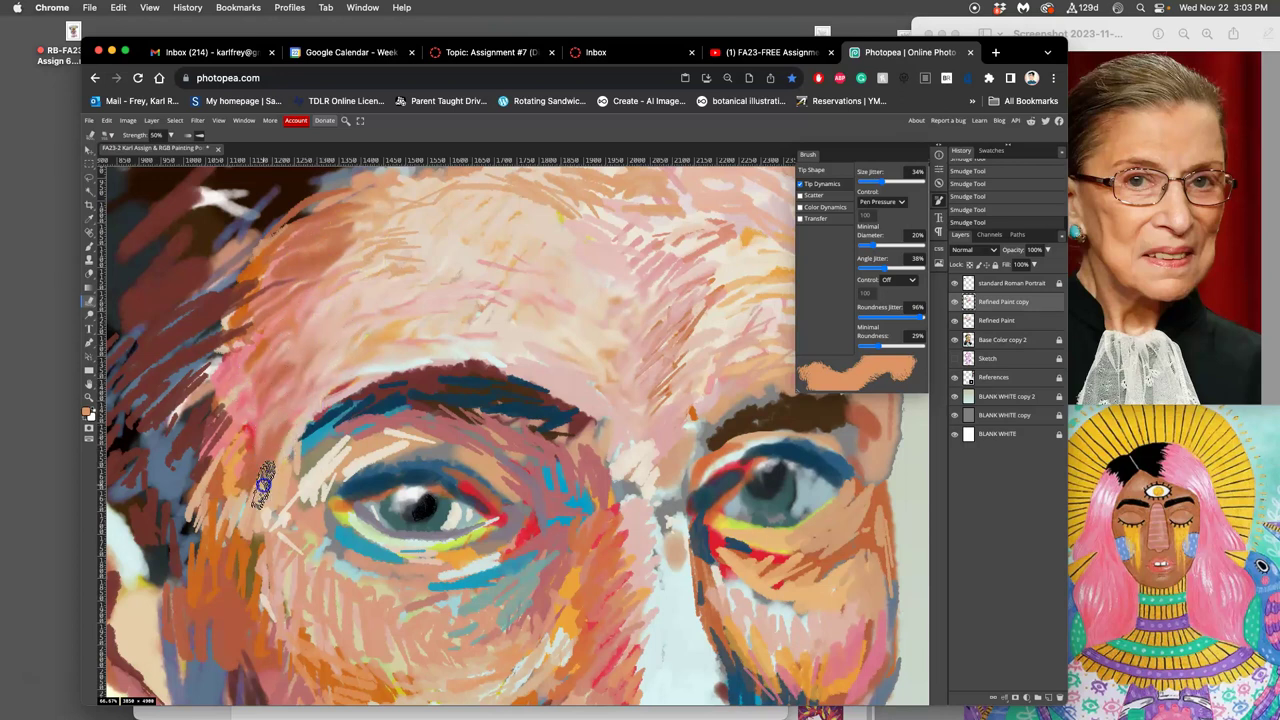
pyautogui.moveTo(263, 484)
pyautogui.mouseDown()
pyautogui.moveTo(244, 383)
pyautogui.moveTo(227, 395)
pyautogui.moveTo(219, 442)
pyautogui.moveTo(218, 453)
pyautogui.moveTo(239, 433)
pyautogui.moveTo(232, 454)
pyautogui.moveTo(247, 427)
pyautogui.moveTo(200, 448)
pyautogui.moveTo(213, 469)
pyautogui.moveTo(241, 458)
pyautogui.moveTo(247, 469)
pyautogui.moveTo(253, 434)
pyautogui.moveTo(283, 412)
pyautogui.moveTo(262, 475)
pyautogui.mouseUp()
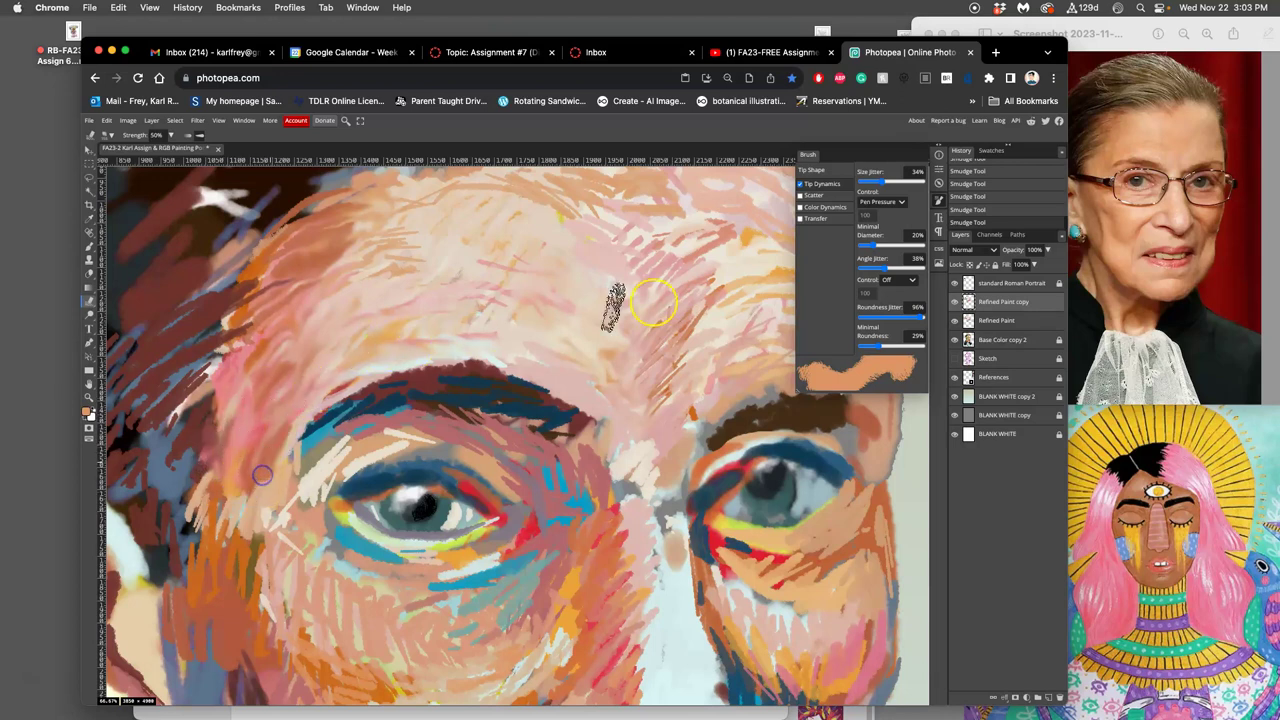
pyautogui.moveTo(653, 302)
pyautogui.mouseDown()
pyautogui.moveTo(745, 310)
pyautogui.moveTo(679, 314)
pyautogui.moveTo(655, 381)
pyautogui.moveTo(675, 377)
pyautogui.moveTo(656, 396)
pyautogui.moveTo(675, 361)
pyautogui.moveTo(655, 358)
pyautogui.moveTo(699, 310)
pyautogui.moveTo(687, 307)
pyautogui.moveTo(697, 287)
pyautogui.moveTo(644, 302)
pyautogui.moveTo(678, 258)
pyautogui.moveTo(628, 258)
pyautogui.moveTo(645, 218)
pyautogui.moveTo(603, 235)
pyautogui.moveTo(583, 218)
pyautogui.moveTo(570, 228)
pyautogui.moveTo(616, 230)
pyautogui.moveTo(637, 279)
pyautogui.moveTo(519, 321)
pyautogui.moveTo(511, 298)
pyautogui.moveTo(547, 317)
pyautogui.moveTo(568, 273)
pyautogui.moveTo(542, 280)
pyautogui.moveTo(566, 302)
pyautogui.moveTo(593, 303)
pyautogui.moveTo(575, 283)
pyautogui.moveTo(611, 303)
pyautogui.moveTo(405, 333)
pyautogui.moveTo(433, 298)
pyautogui.moveTo(320, 355)
pyautogui.moveTo(436, 316)
pyautogui.moveTo(447, 338)
pyautogui.moveTo(386, 357)
pyautogui.moveTo(503, 337)
pyautogui.moveTo(569, 372)
pyautogui.moveTo(473, 339)
pyautogui.moveTo(374, 357)
pyautogui.moveTo(290, 418)
pyautogui.moveTo(374, 374)
pyautogui.moveTo(353, 363)
pyautogui.moveTo(428, 278)
pyautogui.moveTo(507, 280)
pyautogui.moveTo(323, 291)
pyautogui.moveTo(443, 263)
pyautogui.moveTo(426, 234)
pyautogui.moveTo(386, 255)
pyautogui.moveTo(554, 289)
pyautogui.moveTo(606, 400)
pyautogui.moveTo(682, 495)
pyautogui.moveTo(683, 448)
pyautogui.mouseUp()
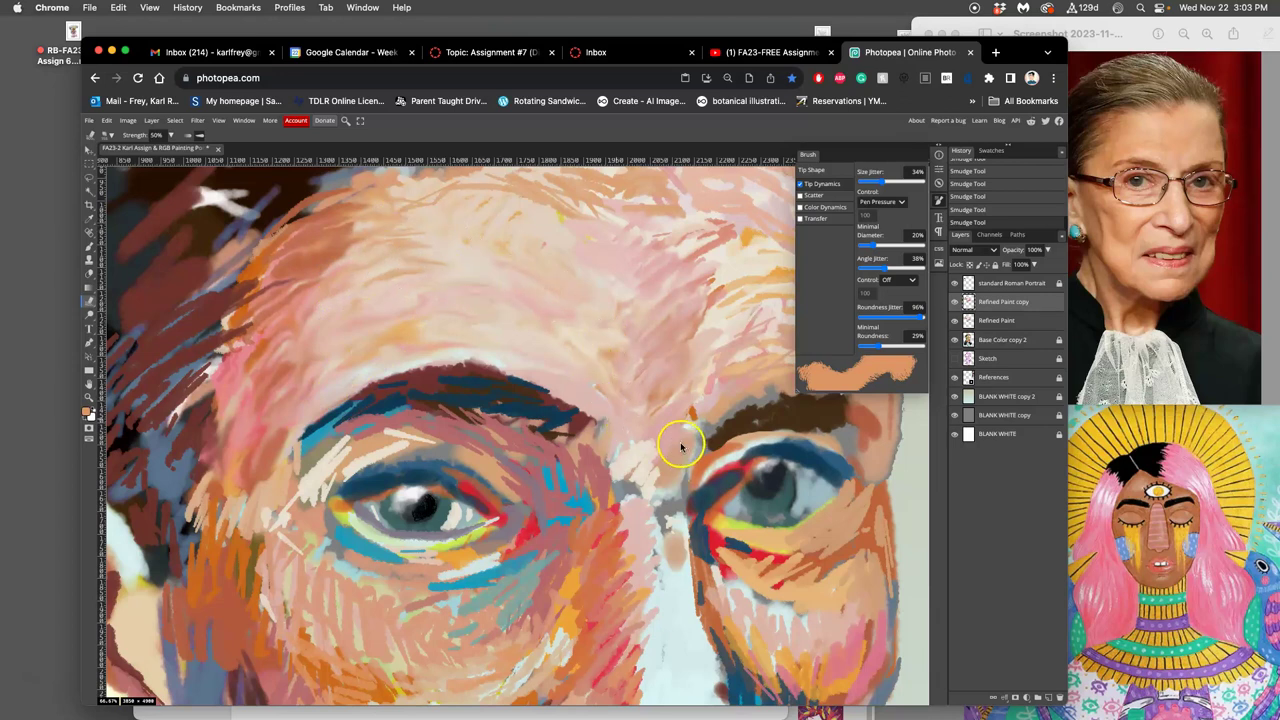
# Smudge the forehead above the near eyebrow further and blend the yellow, pink and teal swatches beside the portrait into each other
pyautogui.press('super+minus')
pyautogui.press('super+minus')
pyautogui.moveTo(645, 505); pyautogui.dragTo(656, 432)
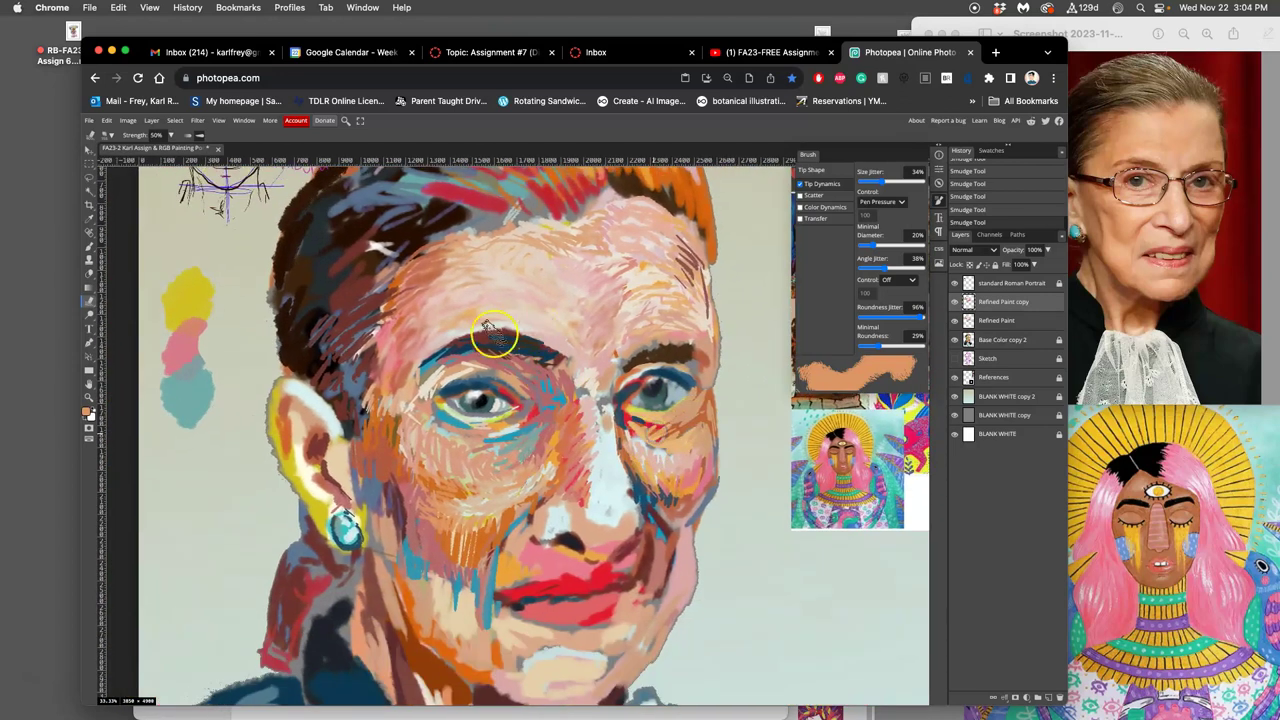
pyautogui.click(525, 318)
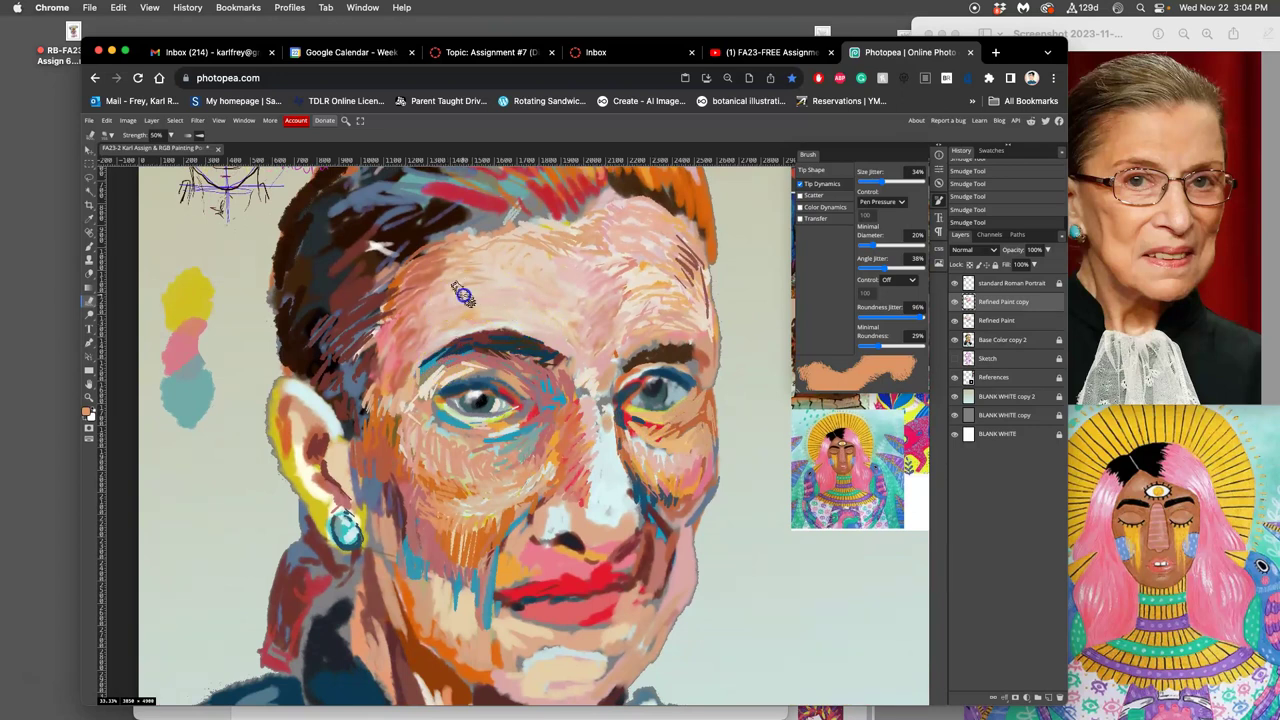
pyautogui.moveTo(463, 295); pyautogui.dragTo(445, 303)
pyautogui.moveTo(179, 318)
pyautogui.mouseDown()
pyautogui.moveTo(191, 323)
pyautogui.moveTo(171, 346)
pyautogui.moveTo(184, 369)
pyautogui.mouseUp()
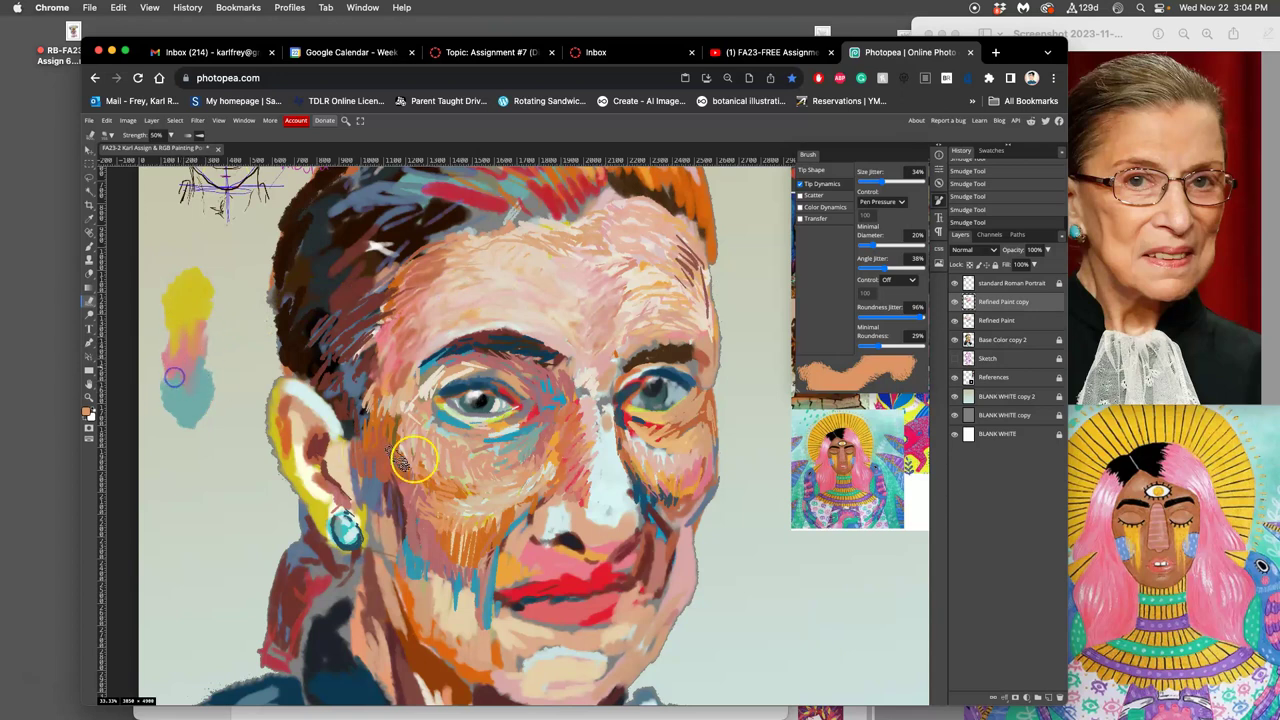
# Smudge the paint along the bridge of the nose and the blue and orange strokes under the near eye
pyautogui.moveTo(413, 460)
pyautogui.mouseDown()
pyautogui.moveTo(526, 462)
pyautogui.moveTo(569, 400)
pyautogui.moveTo(591, 430)
pyautogui.mouseUp()
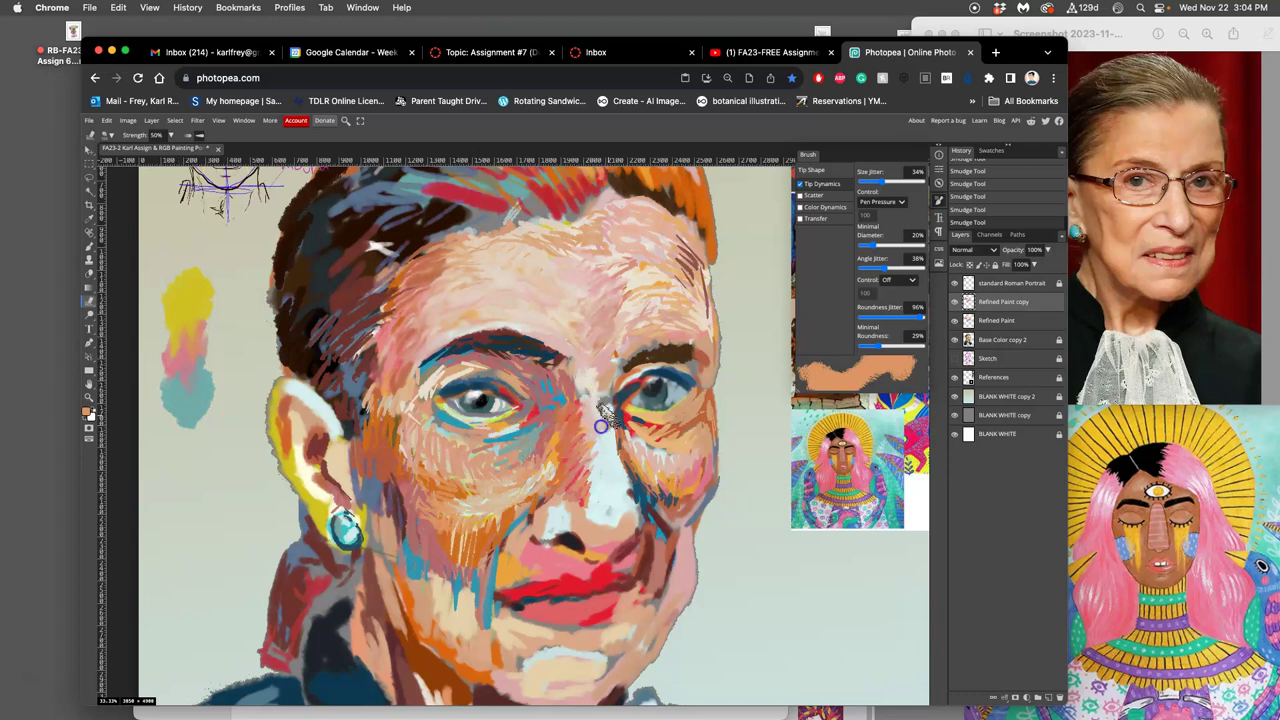
pyautogui.moveTo(605, 416); pyautogui.dragTo(603, 406)
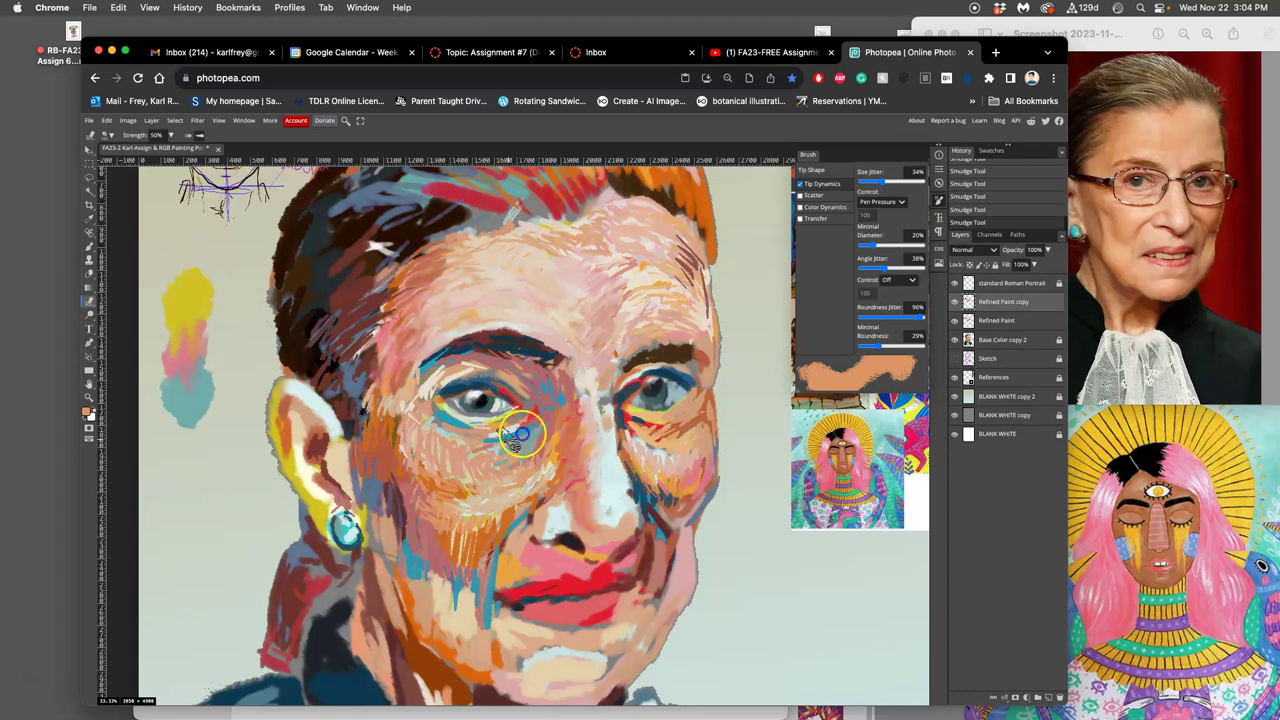
pyautogui.moveTo(531, 421); pyautogui.dragTo(500, 442)
pyautogui.moveTo(467, 436); pyautogui.dragTo(489, 428)
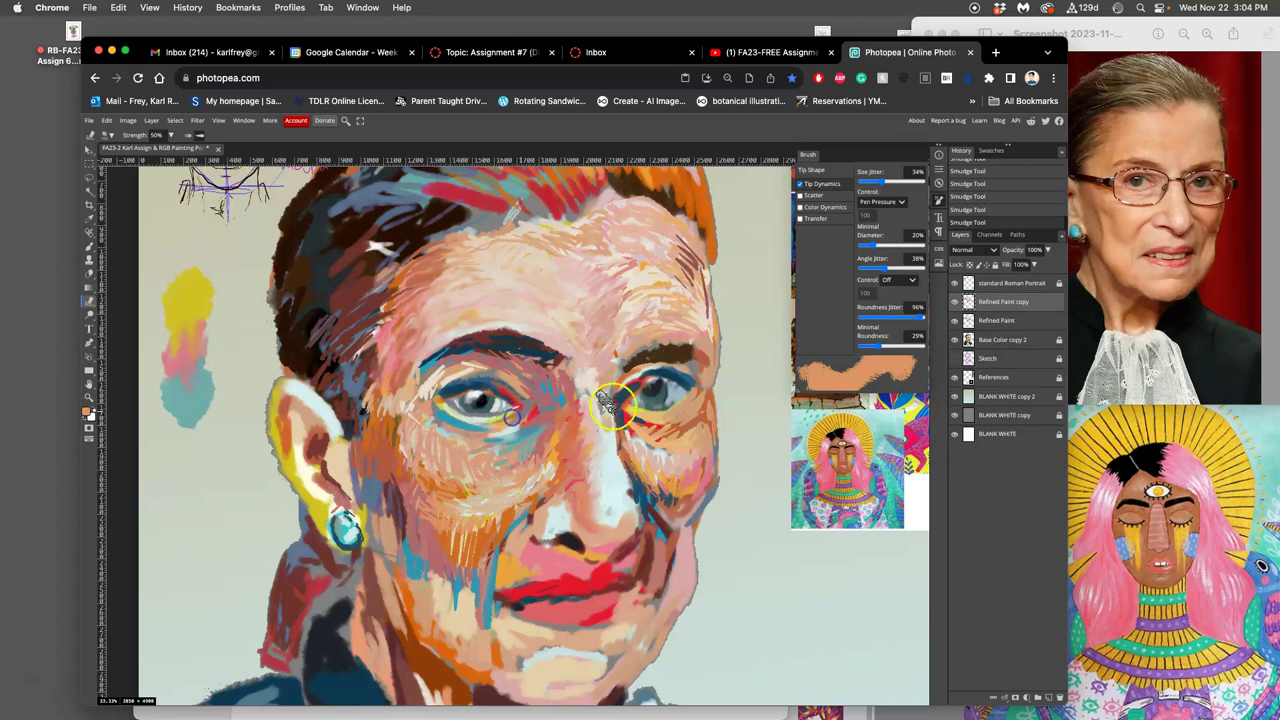
# Smudge the orange strokes across the near cheek and up its outer edge beside the eye
pyautogui.click(511, 484)
pyautogui.moveTo(433, 530); pyautogui.dragTo(413, 500)
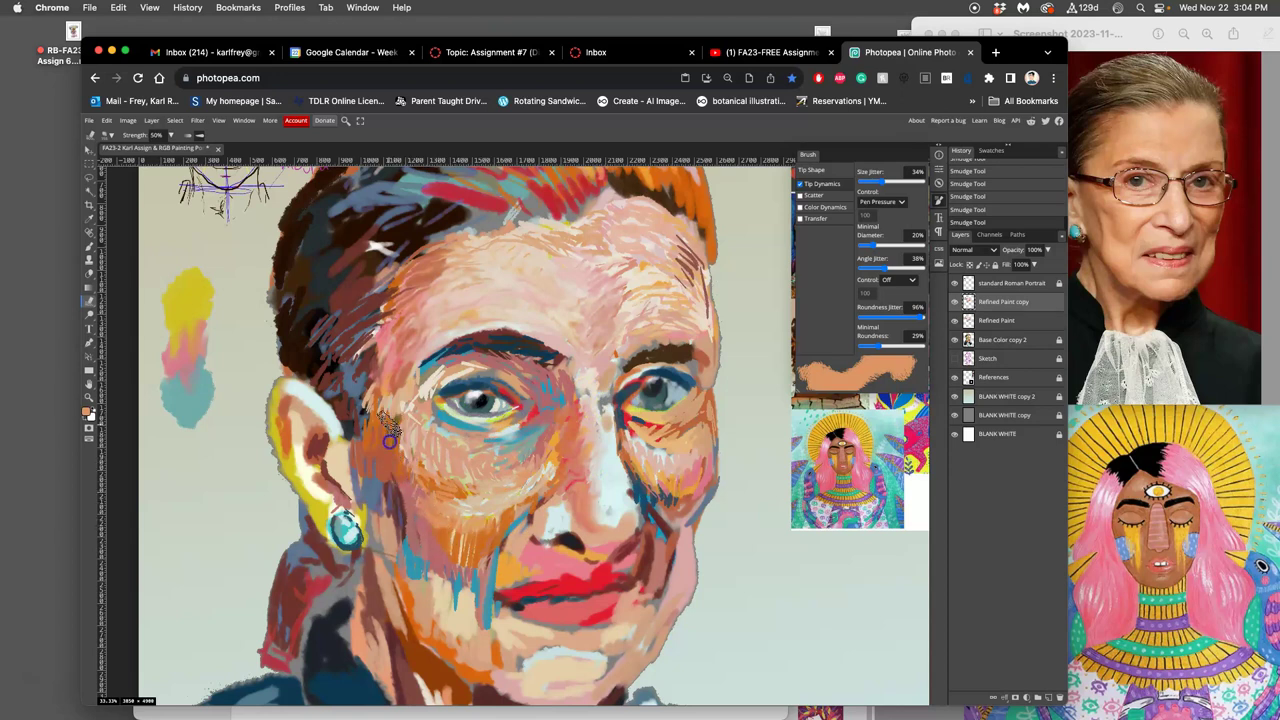
pyautogui.moveTo(410, 416)
pyautogui.mouseDown()
pyautogui.moveTo(410, 461)
pyautogui.moveTo(425, 485)
pyautogui.moveTo(436, 446)
pyautogui.mouseUp()
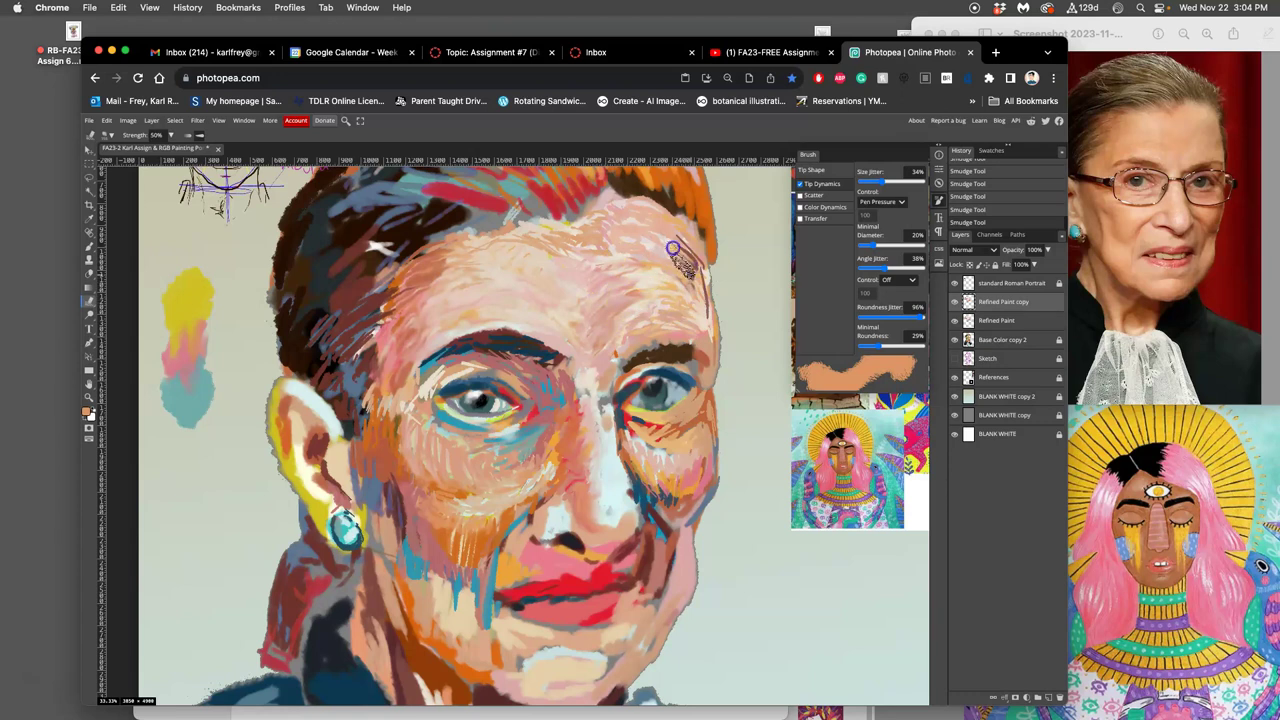
# Smudge the dark hatching on the far side of the forehead and the strokes above the far eyebrow towards the nose bridge
pyautogui.moveTo(673, 248); pyautogui.dragTo(696, 272)
pyautogui.moveTo(670, 230); pyautogui.dragTo(698, 284)
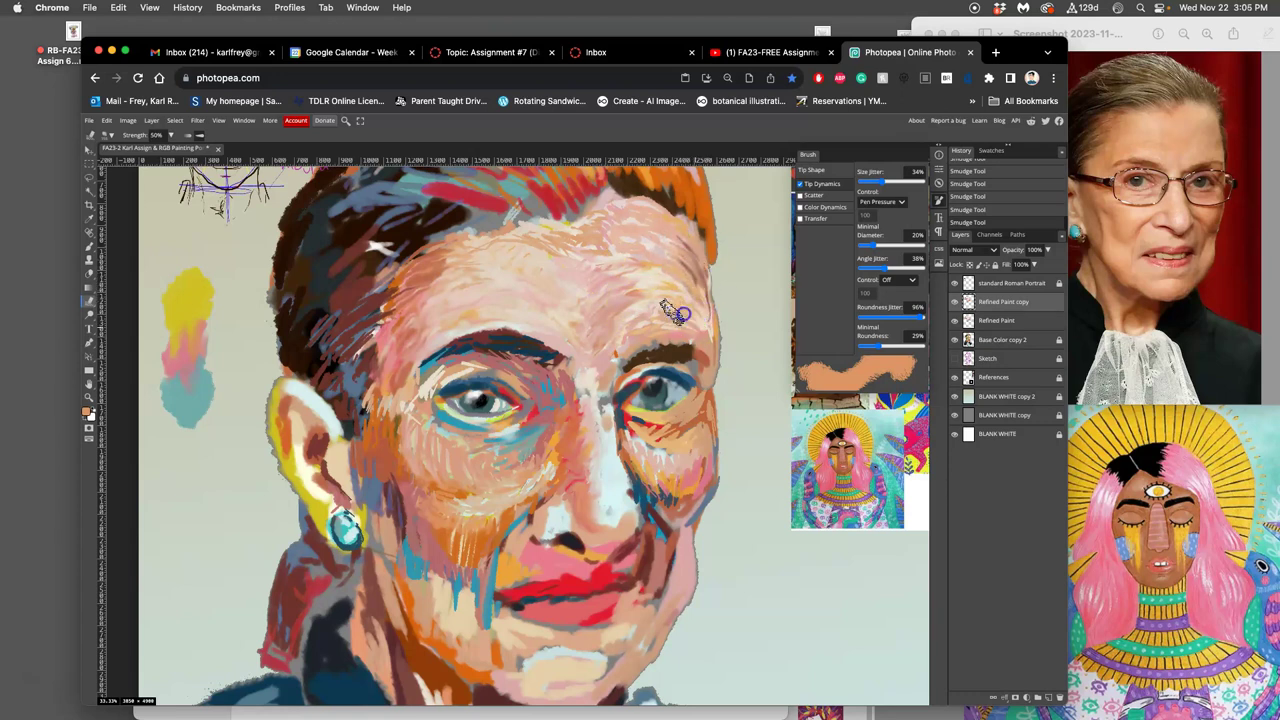
pyautogui.moveTo(680, 319)
pyautogui.mouseDown()
pyautogui.moveTo(623, 331)
pyautogui.moveTo(599, 370)
pyautogui.mouseUp()
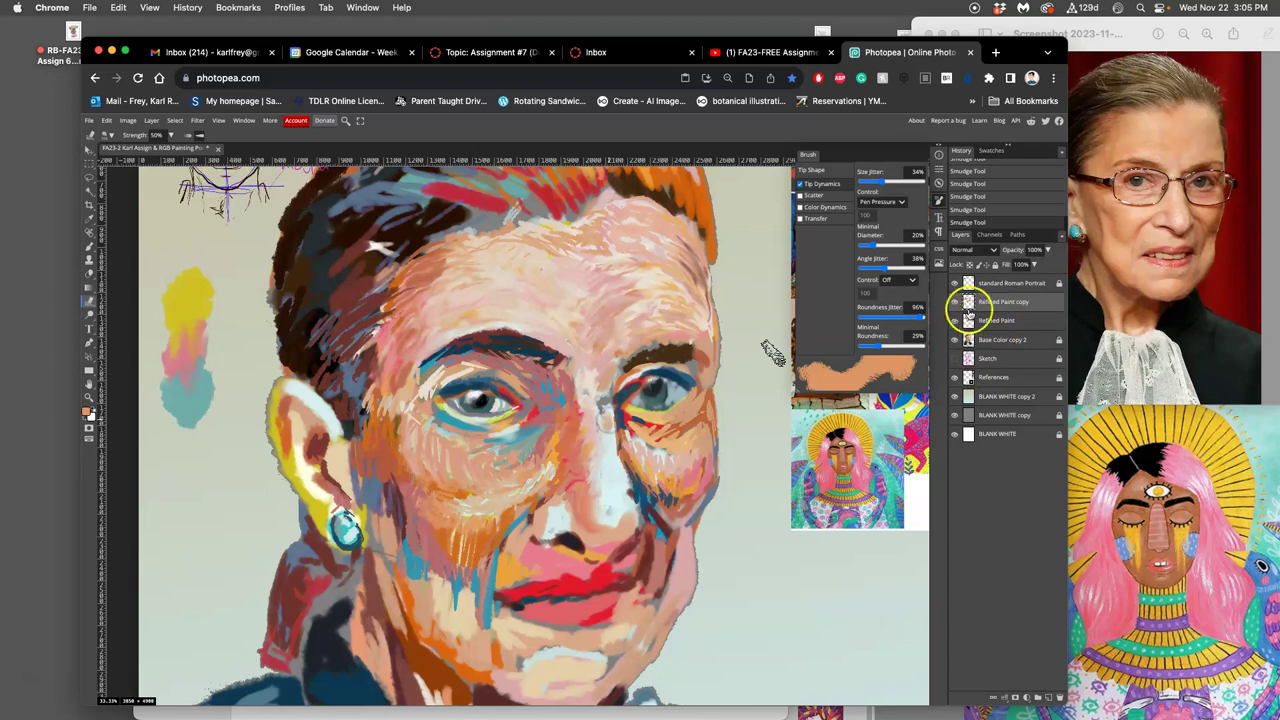
# Toggle the Refined Paint copy layer repeatedly to compare the smudged face with the unsmudged brushwork
pyautogui.click(956, 303)
pyautogui.click(956, 304)
pyautogui.click(956, 302)
pyautogui.click(955, 302)
pyautogui.click(955, 302)
pyautogui.click(955, 303)
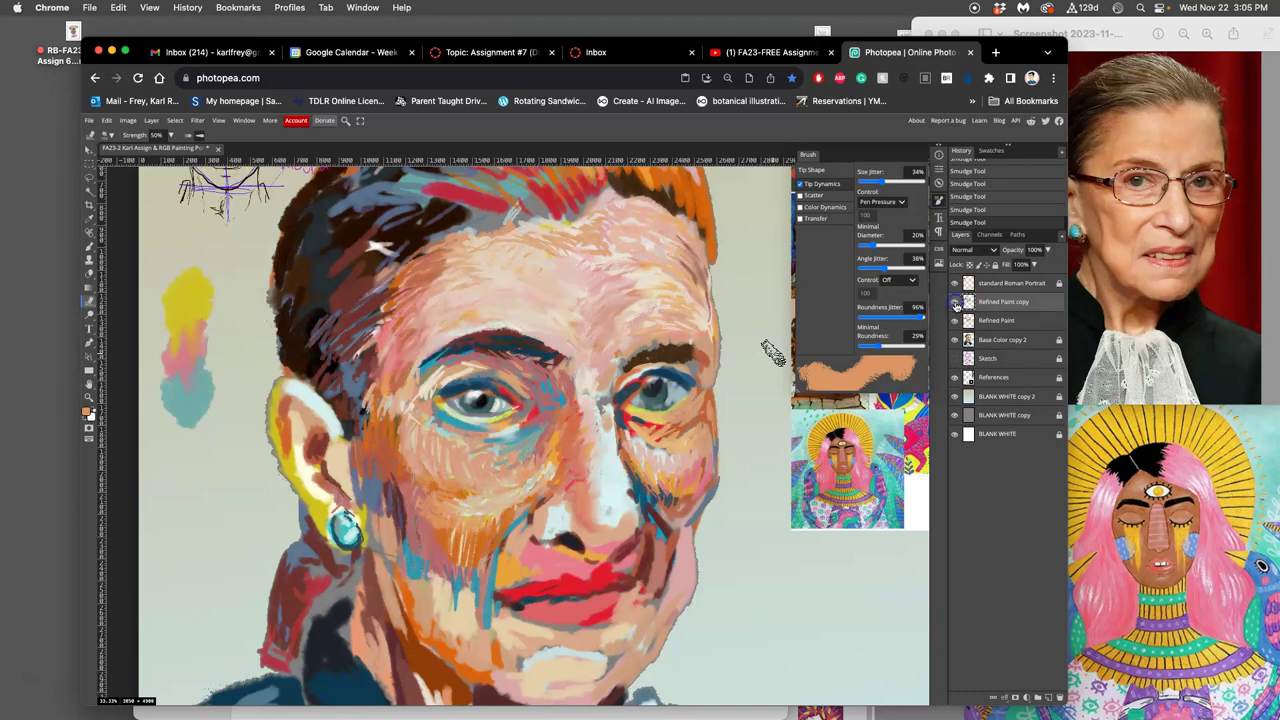
# Hide the Refined Paint copy layer and brush skin tone sampled beside the nose bridge on the Refined Paint layer
pyautogui.click(956, 303)
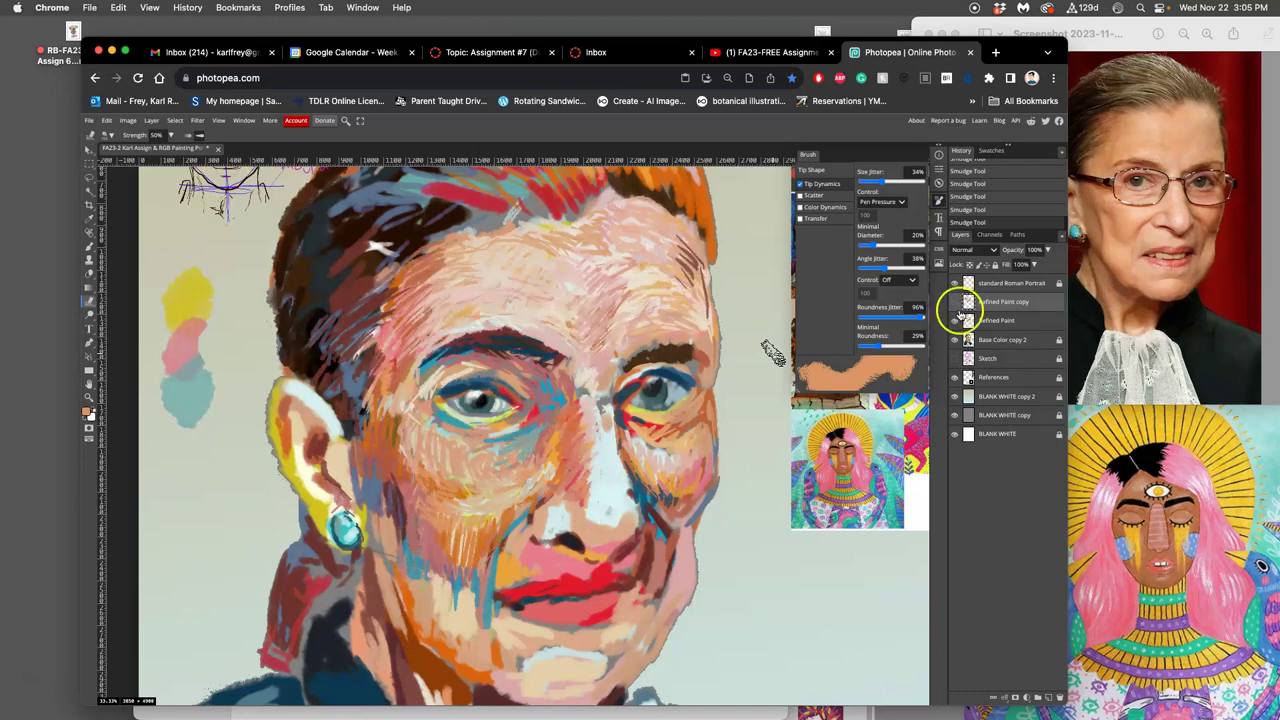
pyautogui.click(990, 321)
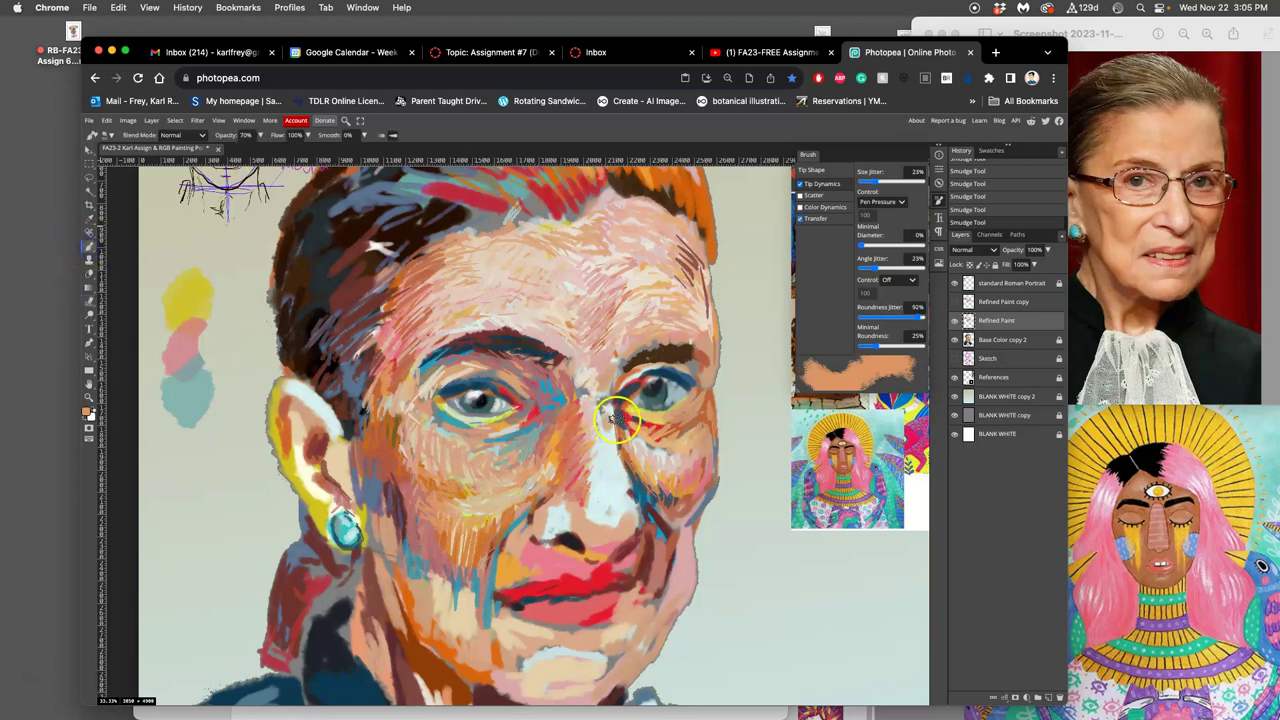
pyautogui.keyDown('alt'); pyautogui.click(590, 453); pyautogui.keyUp('alt')
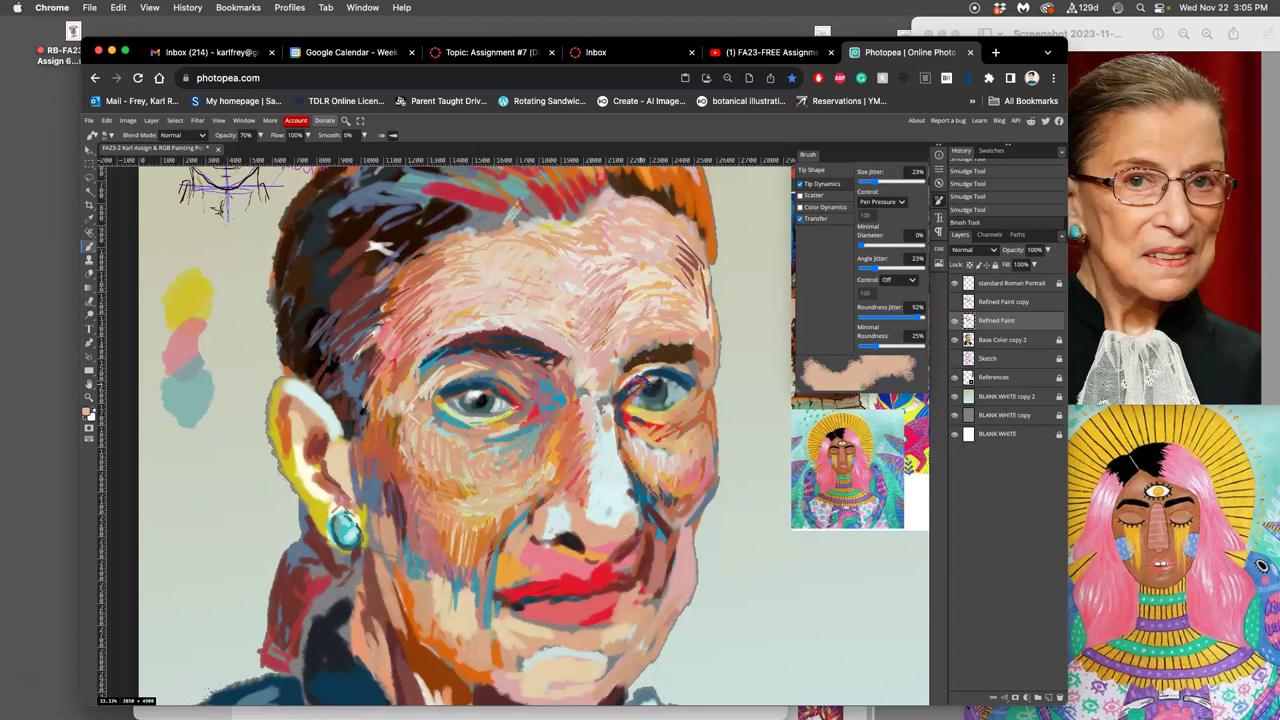
# Brush sampled grey, red and dark blue strokes over the far eye's inner corner, upper lid and iris
pyautogui.keyDown('alt'); pyautogui.click(640, 395); pyautogui.keyUp('alt')
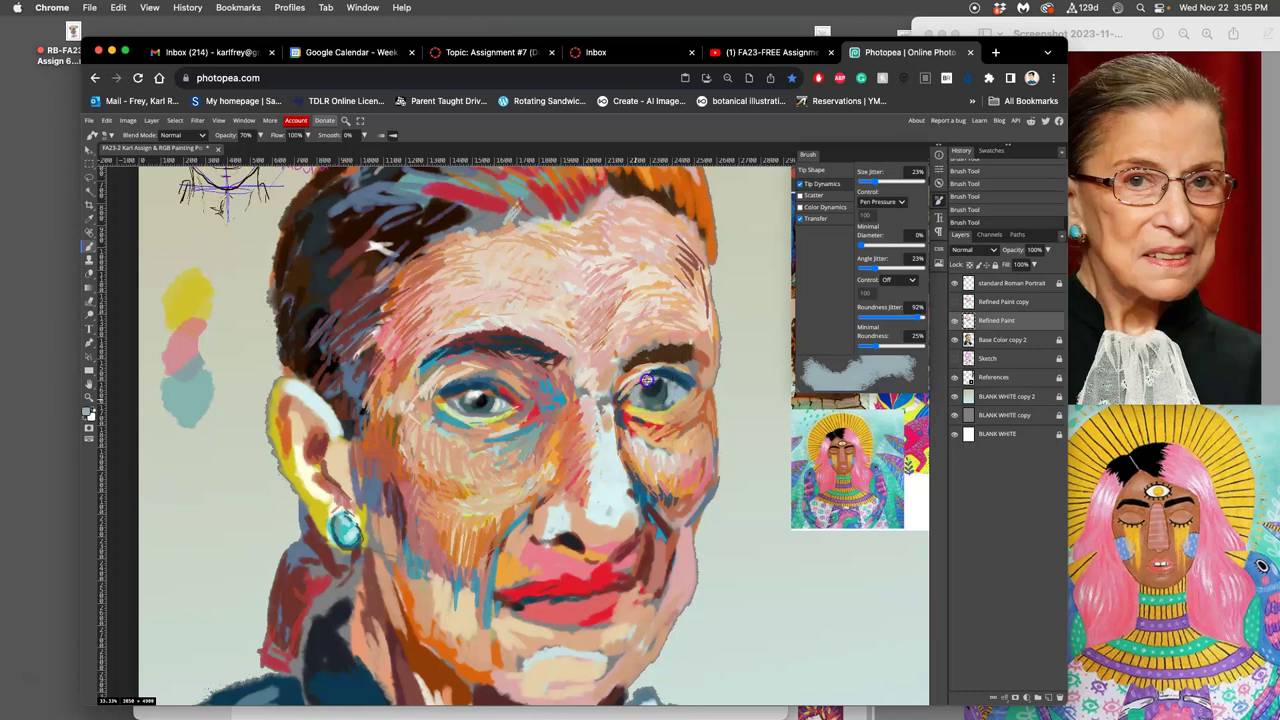
pyautogui.keyDown('alt'); pyautogui.click(637, 387); pyautogui.keyUp('alt')
pyautogui.keyDown('alt'); pyautogui.click(641, 381); pyautogui.keyUp('alt')
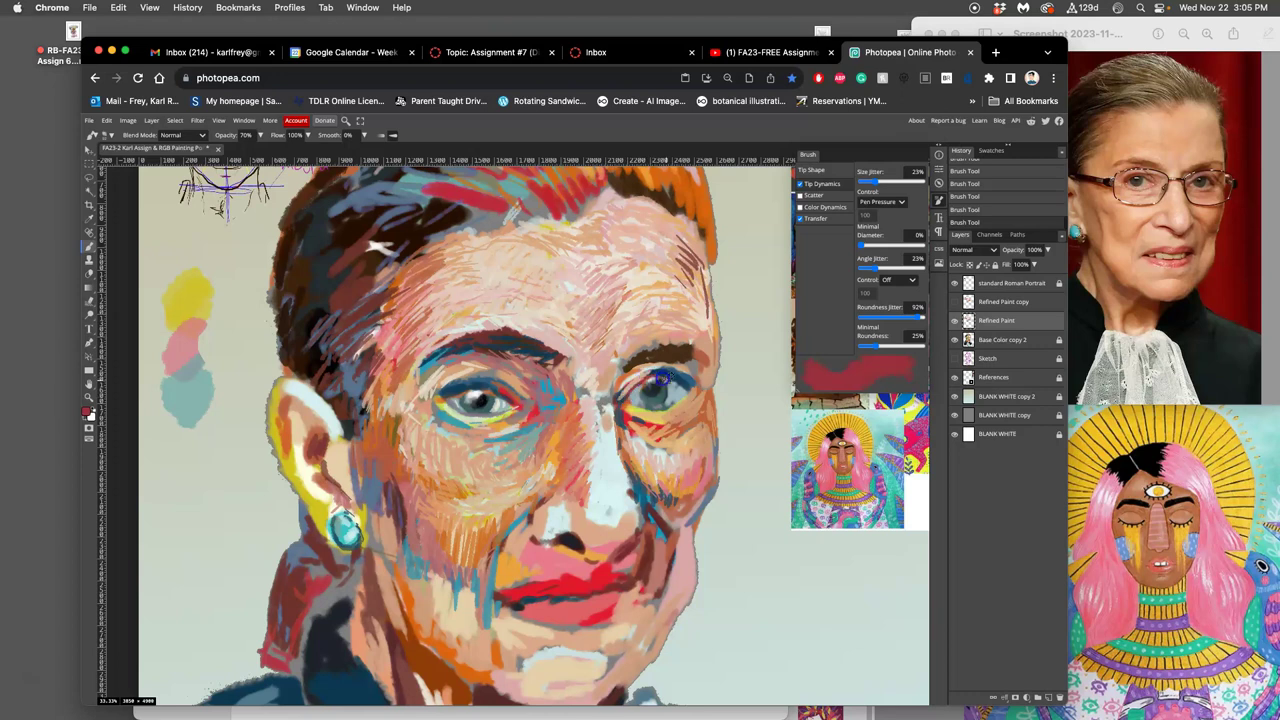
pyautogui.moveTo(645, 378)
pyautogui.mouseDown()
pyautogui.moveTo(690, 402)
pyautogui.moveTo(683, 490)
pyautogui.moveTo(685, 418)
pyautogui.moveTo(700, 410)
pyautogui.moveTo(683, 391)
pyautogui.mouseUp()
pyautogui.keyDown('alt'); pyautogui.click(472, 414); pyautogui.keyUp('alt')
pyautogui.keyDown('alt'); pyautogui.click(463, 388); pyautogui.keyUp('alt')
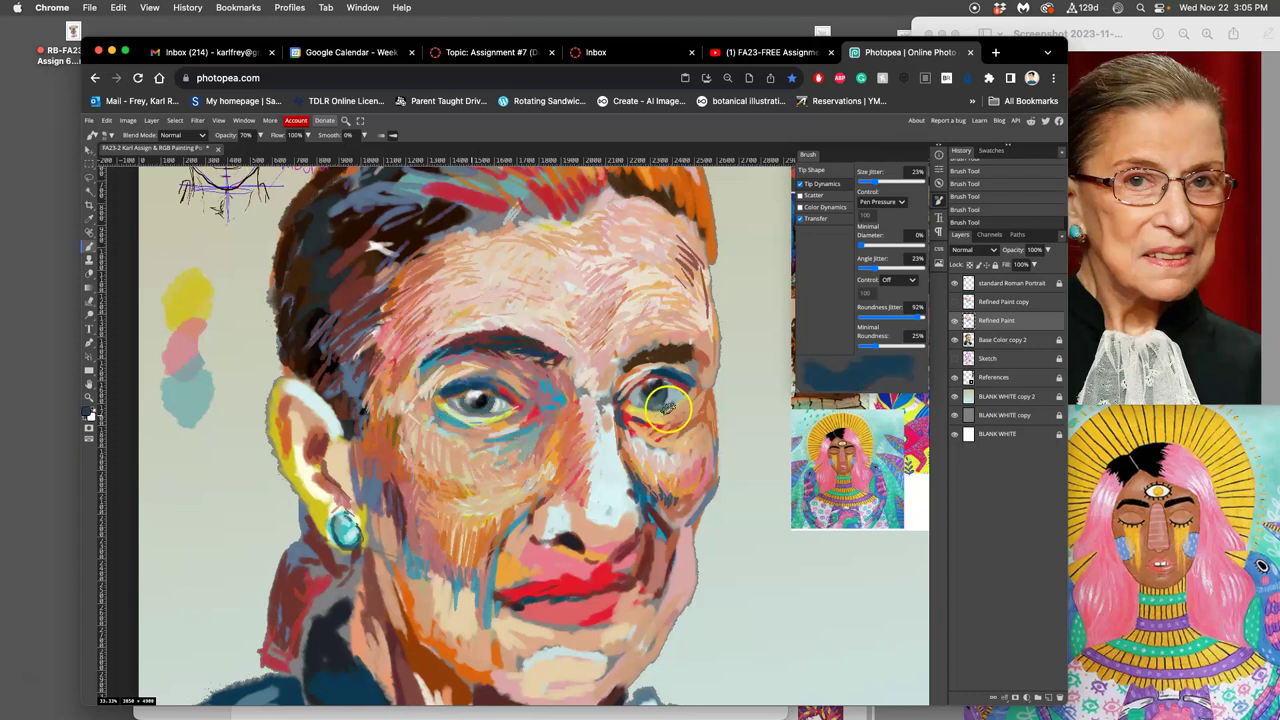
# Brush sampled olive-grey and white along the far eye's lower lid, and pale pink strokes across the far cheek
pyautogui.keyDown('alt'); pyautogui.click(643, 407); pyautogui.keyUp('alt')
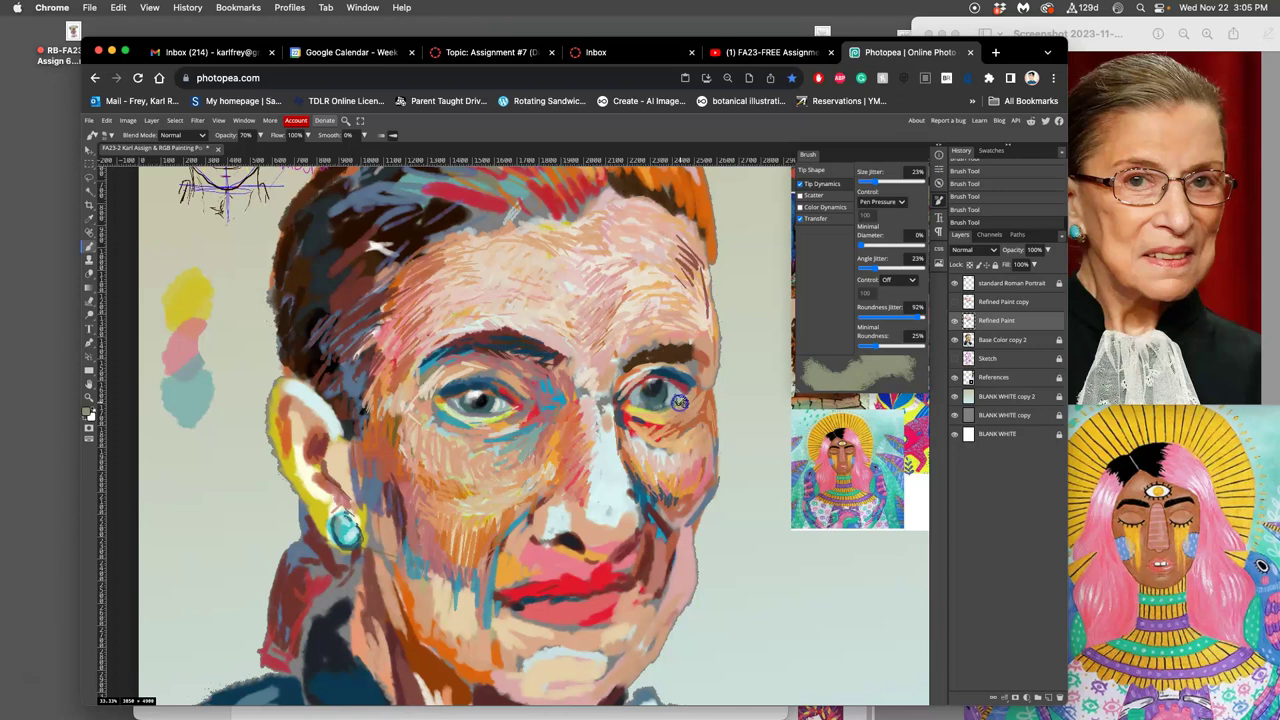
pyautogui.moveTo(617, 425); pyautogui.dragTo(645, 425)
pyautogui.keyDown('alt'); pyautogui.click(657, 455); pyautogui.keyUp('alt')
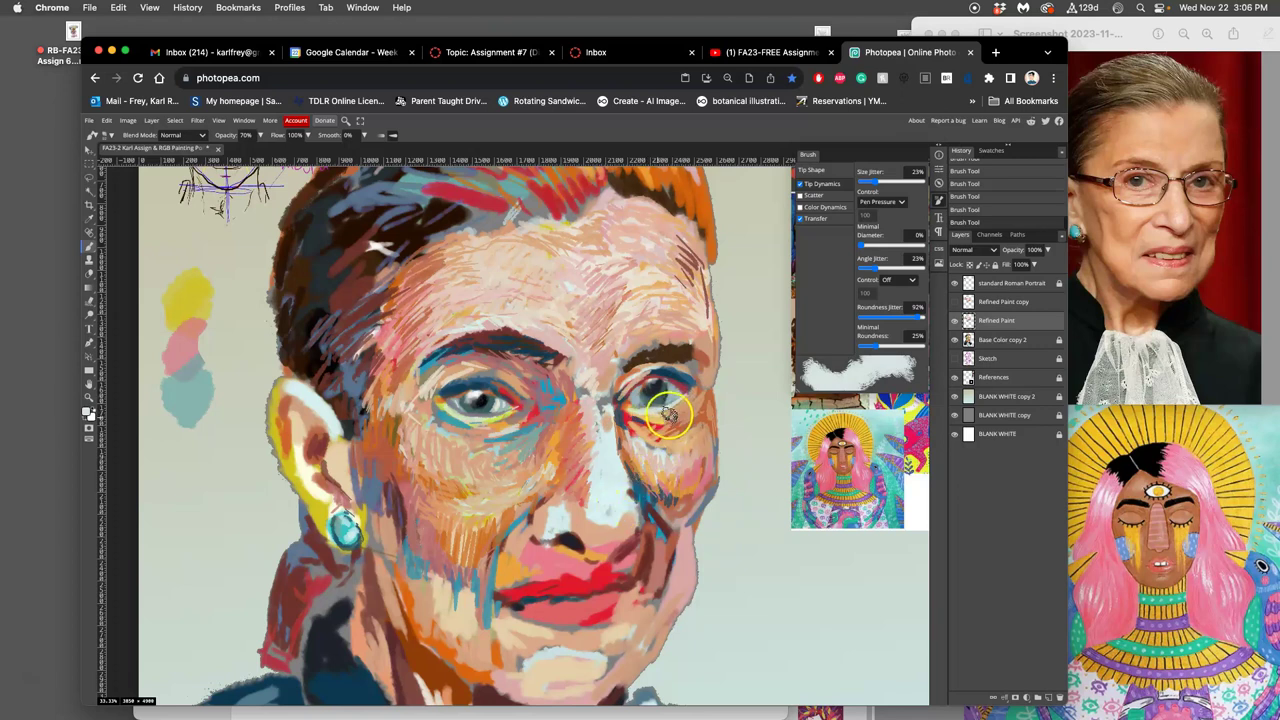
pyautogui.keyDown('alt'); pyautogui.click(641, 418); pyautogui.keyUp('alt')
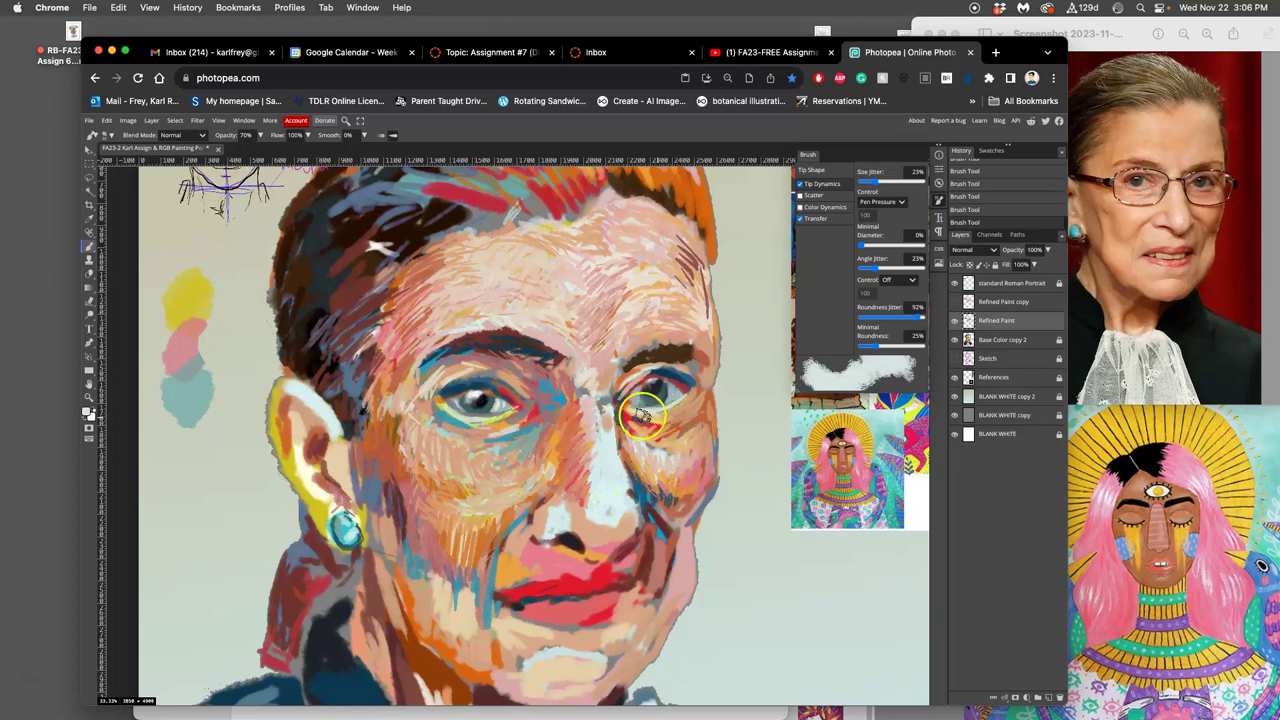
pyautogui.keyDown('alt'); pyautogui.click(662, 464); pyautogui.keyUp('alt')
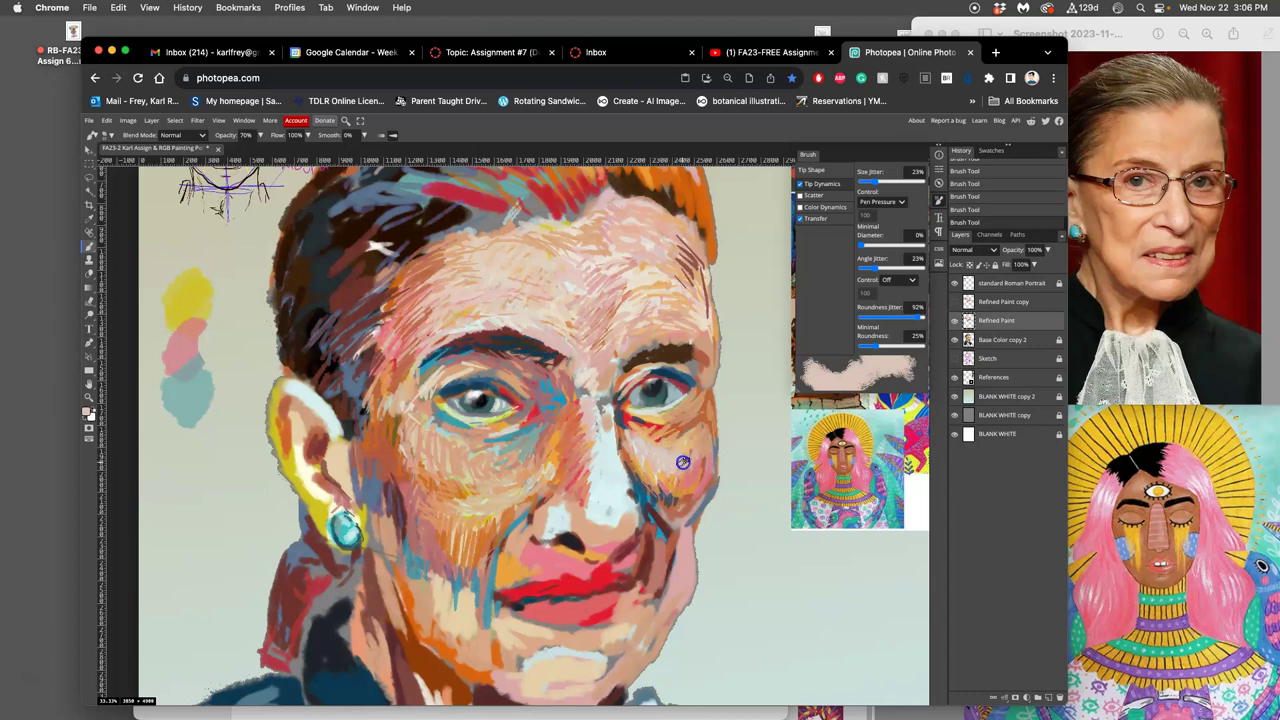
pyautogui.moveTo(700, 446); pyautogui.dragTo(663, 484)
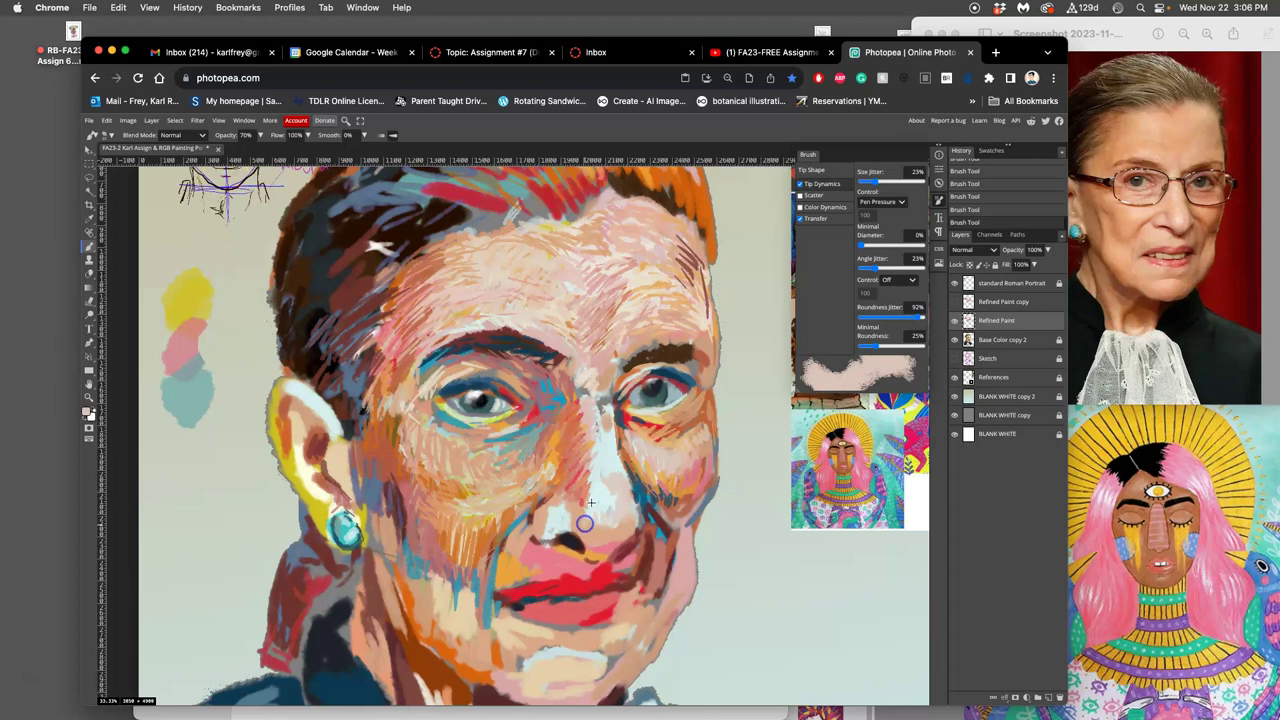
# Brush sampled white, cream and grey strokes down the bridge of the nose and between the eyes
pyautogui.keyDown('alt'); pyautogui.click(591, 503); pyautogui.keyUp('alt')
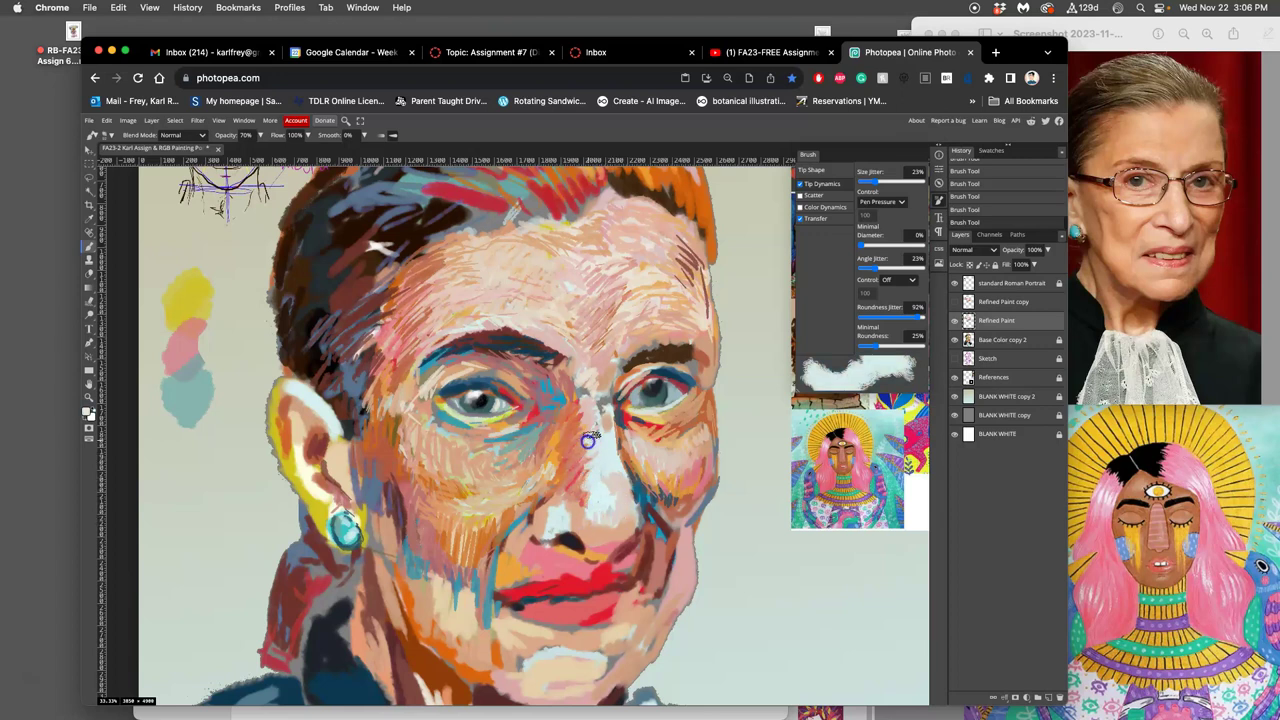
pyautogui.keyDown('alt'); pyautogui.click(317, 494); pyautogui.keyUp('alt')
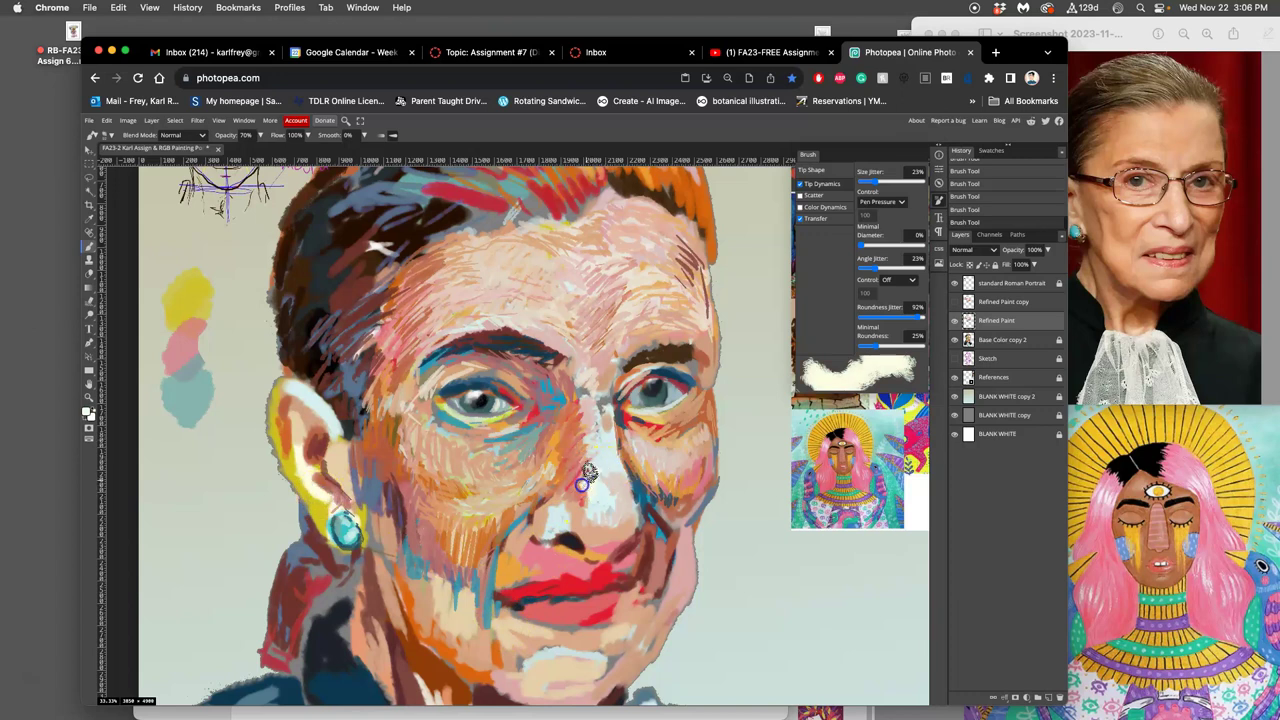
pyautogui.keyDown('alt'); pyautogui.click(601, 403); pyautogui.keyUp('alt')
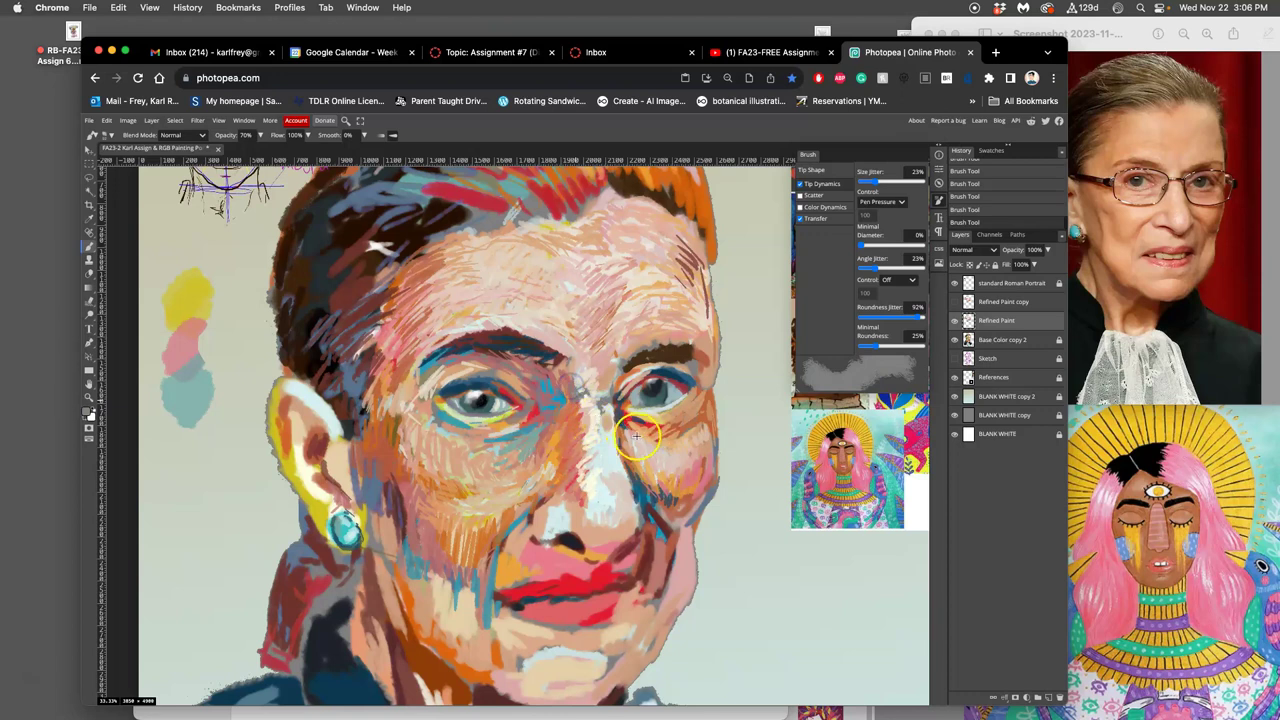
# Brush sampled light orange and red strokes under the far eye and out to its outer corner
pyautogui.keyDown('alt'); pyautogui.click(624, 428); pyautogui.keyUp('alt')
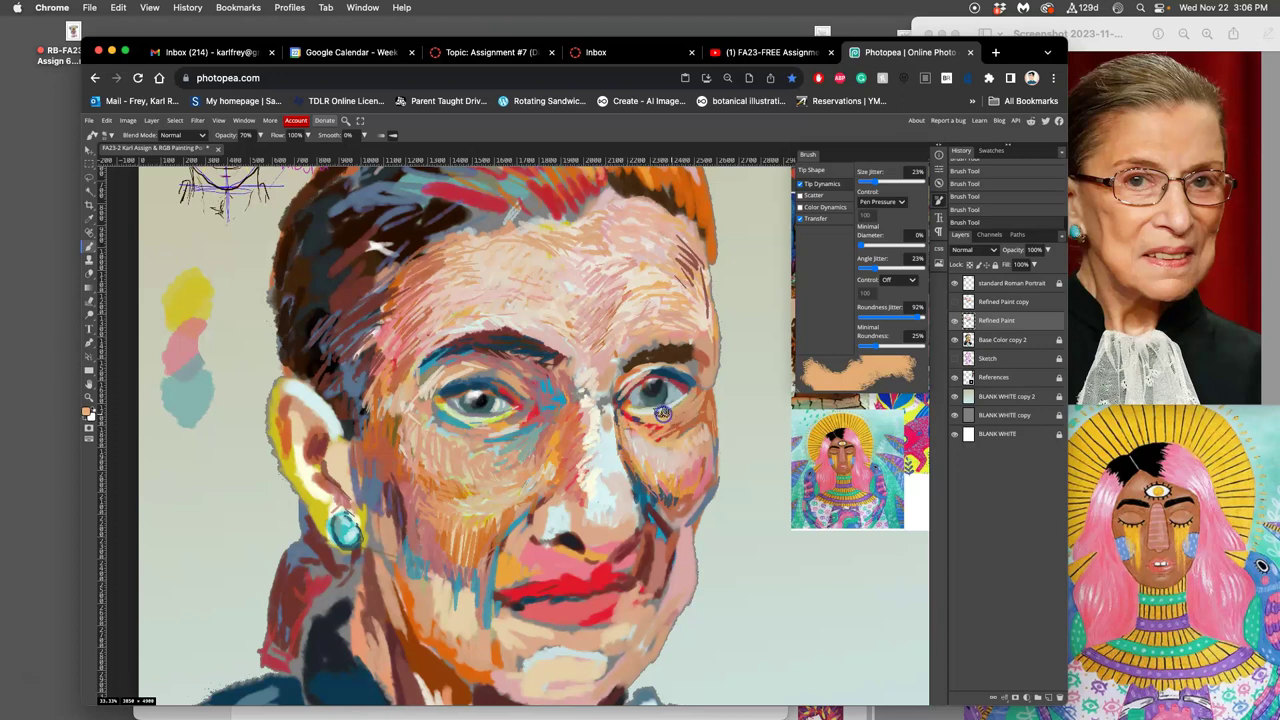
pyautogui.keyDown('alt'); pyautogui.click(657, 436); pyautogui.keyUp('alt')
pyautogui.keyDown('alt'); pyautogui.click(646, 421); pyautogui.keyUp('alt')
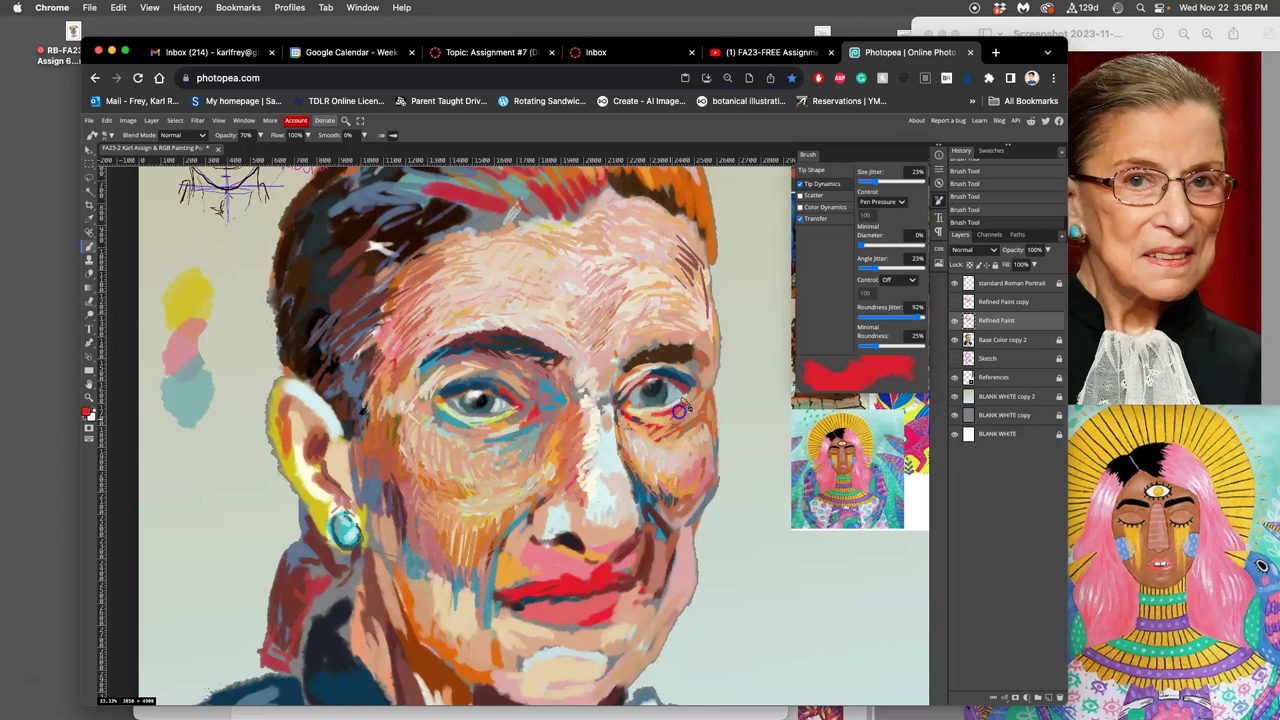
pyautogui.click(681, 443)
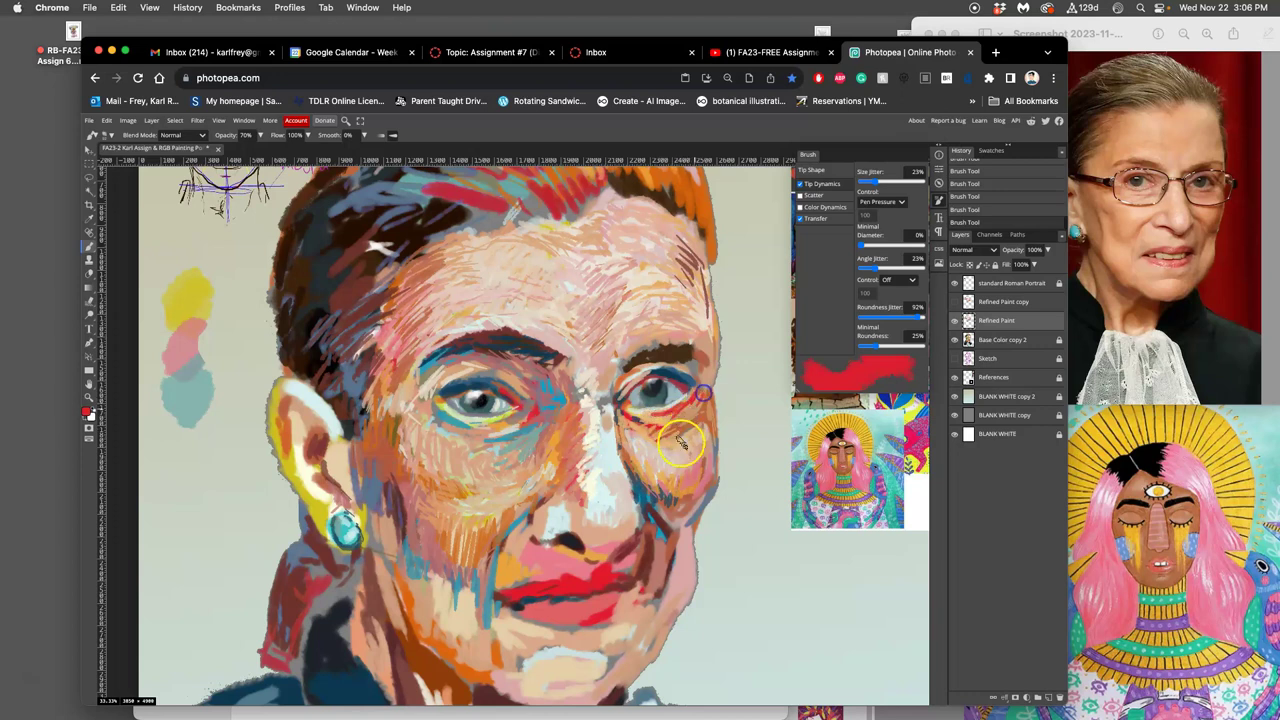
pyautogui.moveTo(705, 387); pyautogui.dragTo(686, 410)
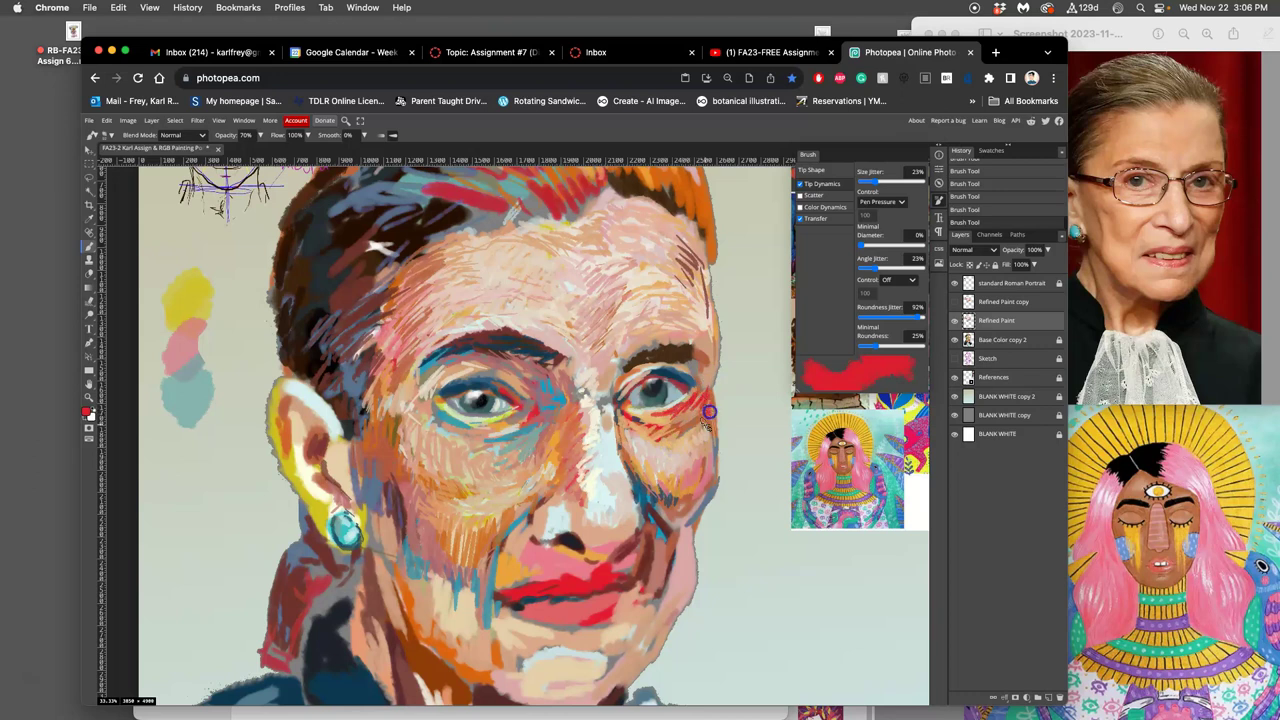
# Add red strokes around the base of the nose and upper lip, and a pale highlight on the far nostril
pyautogui.click(617, 503)
pyautogui.click(597, 558)
pyautogui.click(646, 509)
pyautogui.moveTo(640, 535)
pyautogui.mouseDown()
pyautogui.moveTo(623, 561)
pyautogui.moveTo(605, 546)
pyautogui.mouseUp()
pyautogui.click(560, 515)
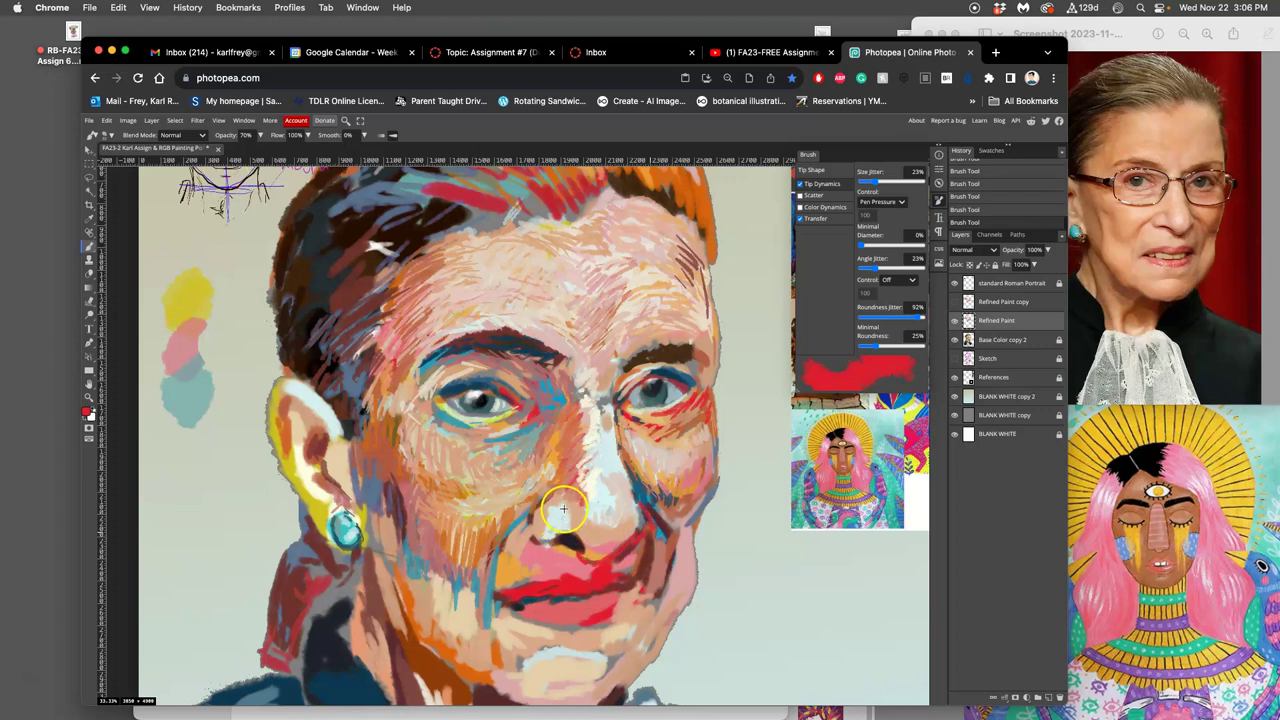
pyautogui.keyDown('alt'); pyautogui.click(563, 510); pyautogui.keyUp('alt')
pyautogui.click(641, 522)
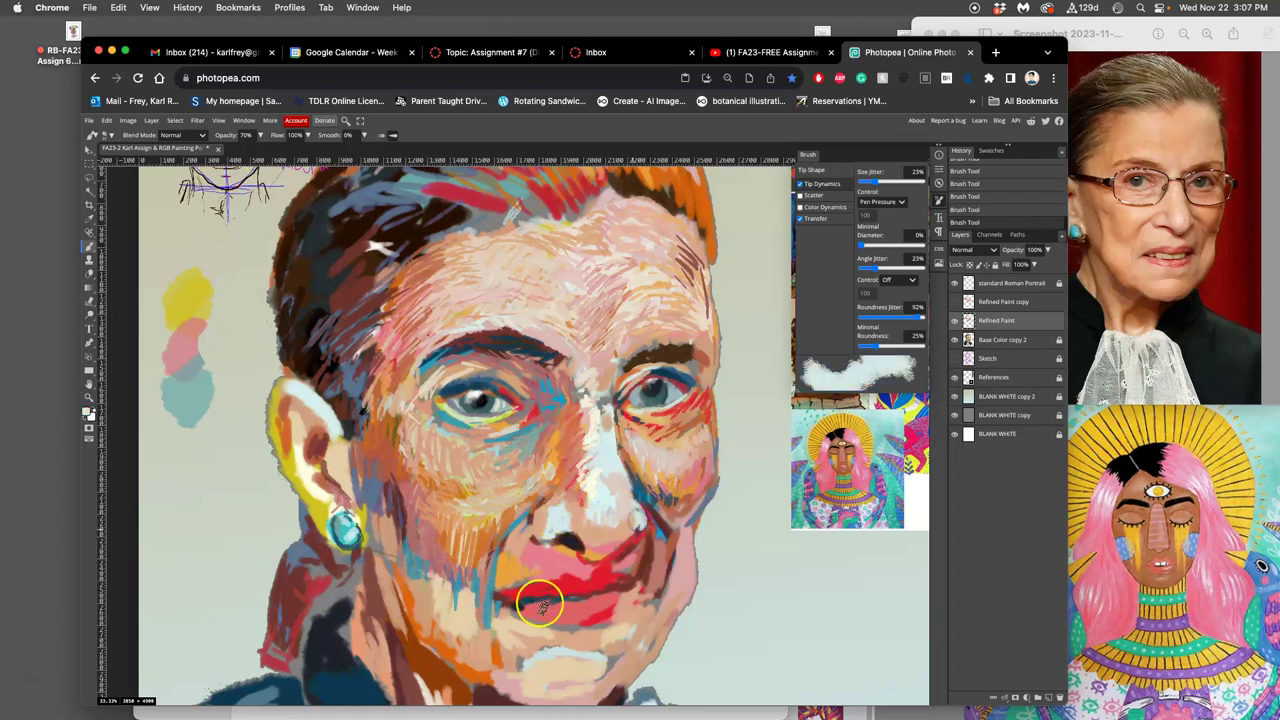
# Blend the white nose tip with sampled peach and cream strokes
pyautogui.keyDown('alt'); pyautogui.click(530, 468); pyautogui.keyUp('alt')
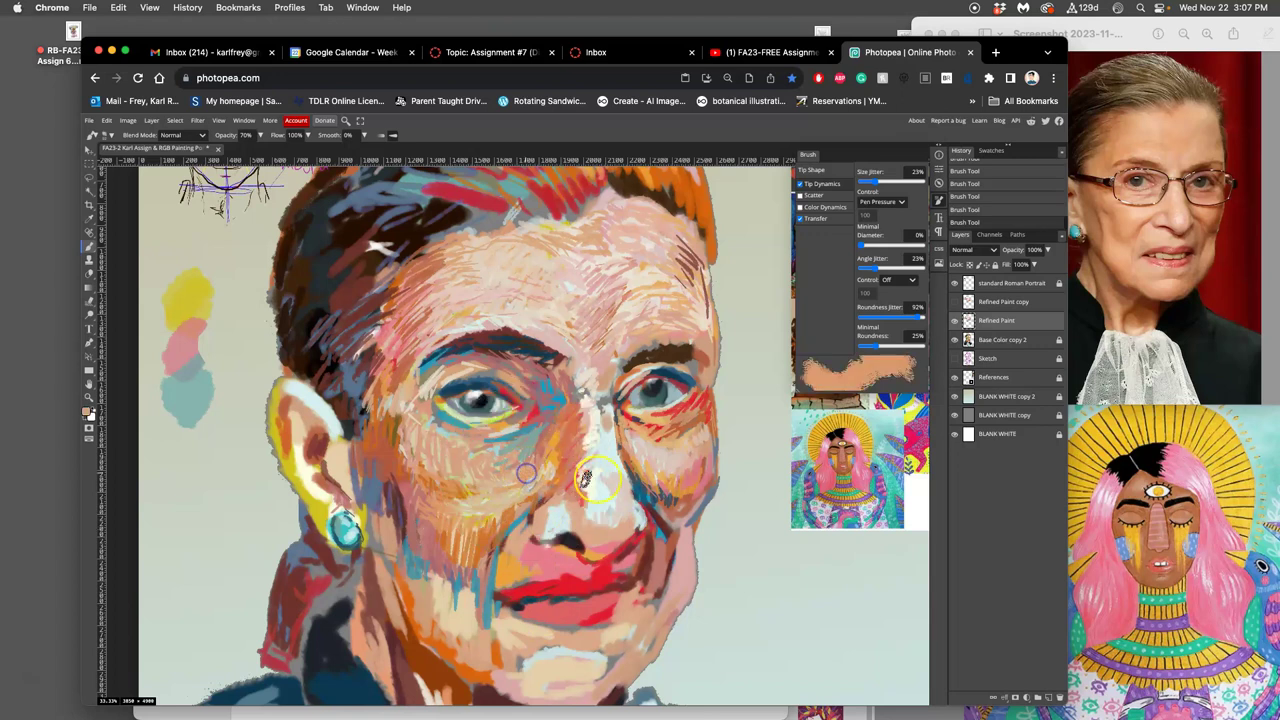
pyautogui.moveTo(640, 482)
pyautogui.mouseDown()
pyautogui.moveTo(634, 517)
pyautogui.moveTo(614, 457)
pyautogui.moveTo(634, 502)
pyautogui.moveTo(619, 515)
pyautogui.moveTo(583, 497)
pyautogui.moveTo(585, 511)
pyautogui.mouseUp()
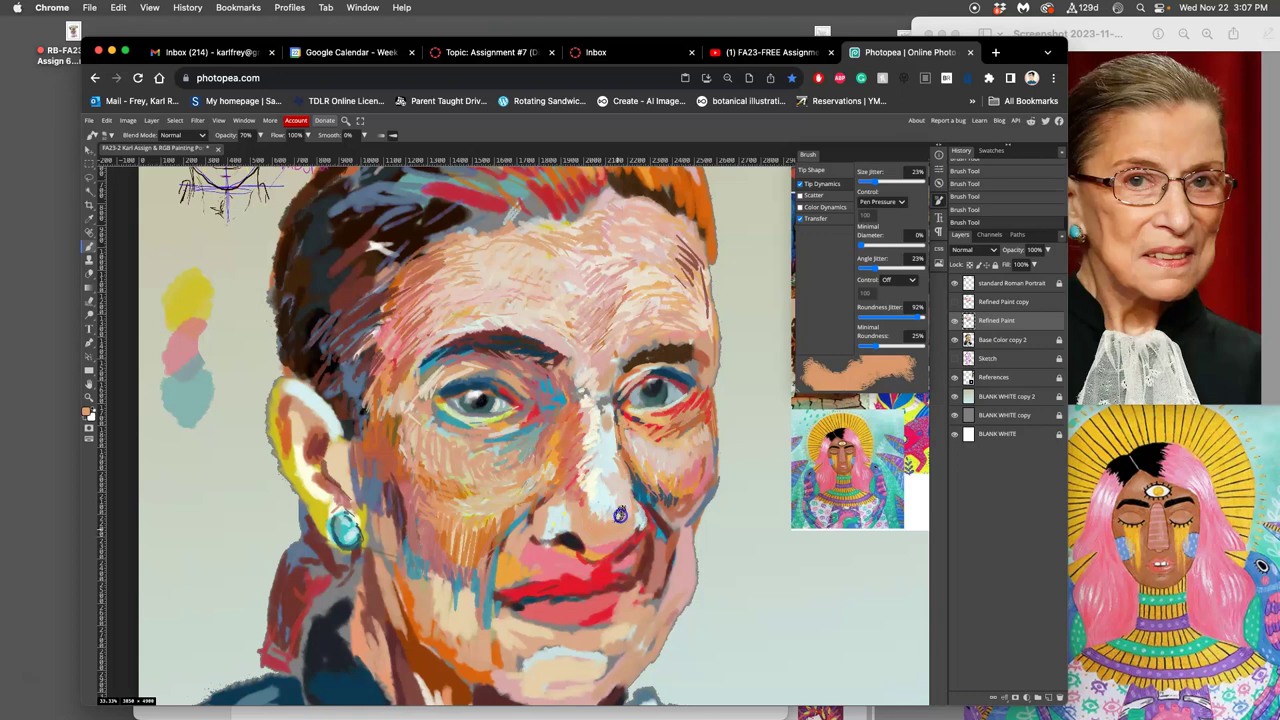
pyautogui.moveTo(626, 502)
pyautogui.mouseDown()
pyautogui.moveTo(584, 560)
pyautogui.moveTo(563, 550)
pyautogui.moveTo(593, 495)
pyautogui.mouseUp()
pyautogui.keyDown('alt'); pyautogui.click(601, 500); pyautogui.keyUp('alt')
pyautogui.keyDown('alt'); pyautogui.click(589, 492); pyautogui.keyUp('alt')
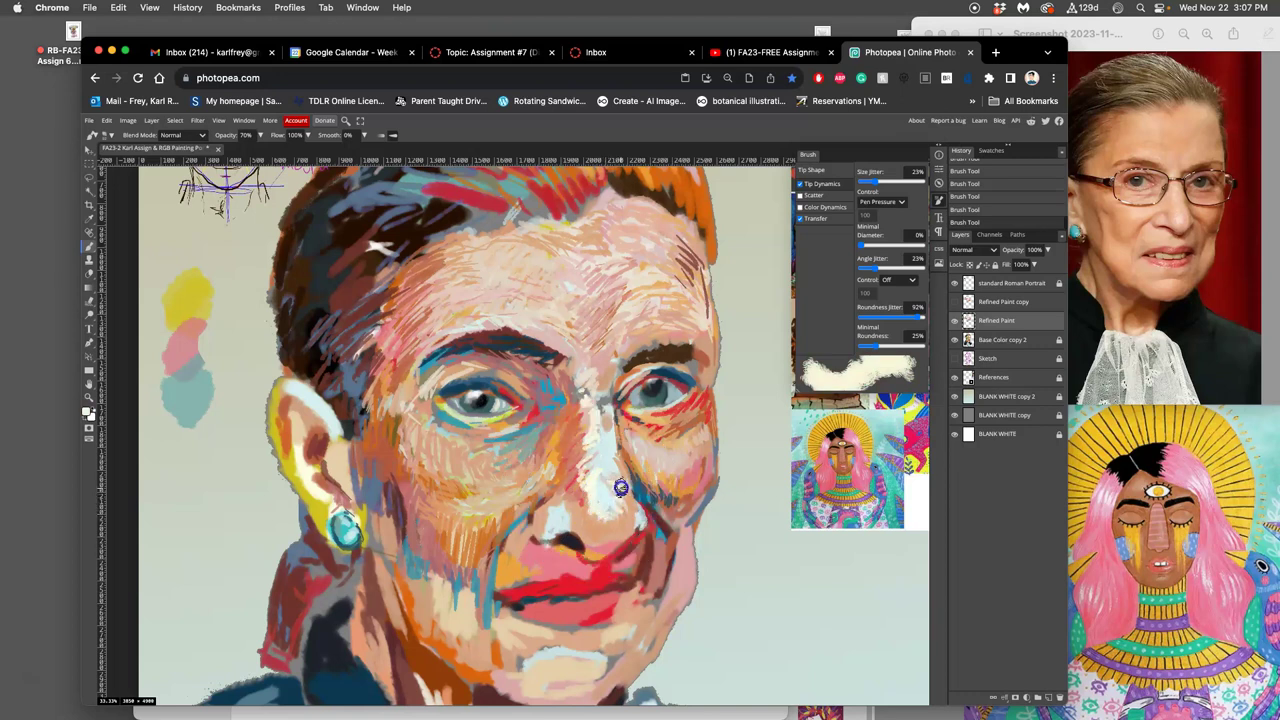
# Brush sampled brownish orange and pink strokes down the near side of the nose to above the nostril
pyautogui.keyDown('alt'); pyautogui.click(586, 435); pyautogui.keyUp('alt')
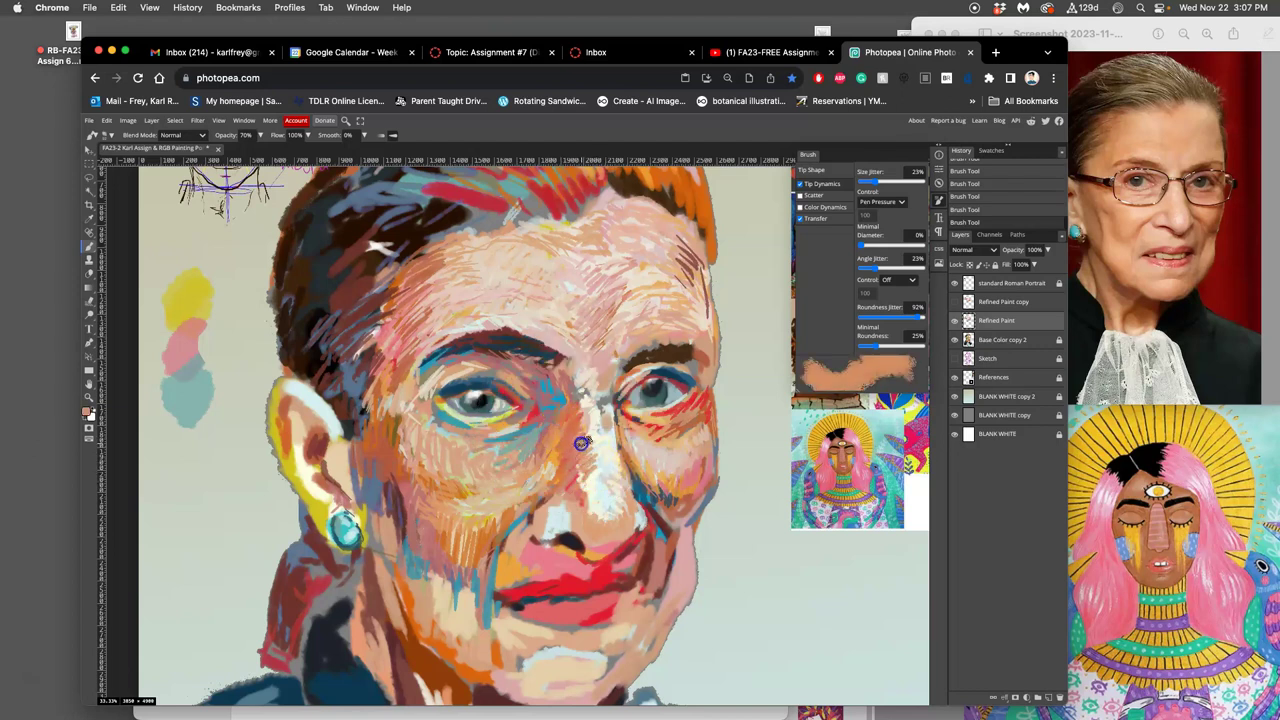
pyautogui.keyDown('alt'); pyautogui.click(585, 438); pyautogui.keyUp('alt')
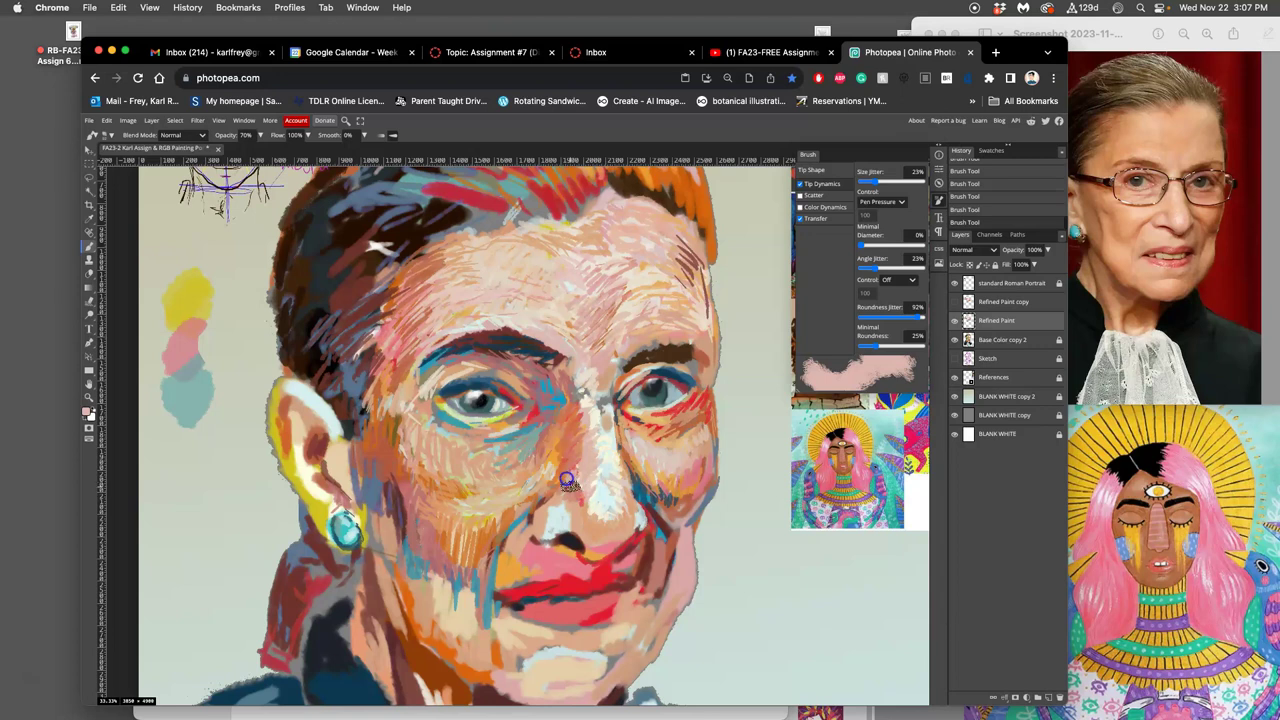
pyautogui.moveTo(570, 478); pyautogui.dragTo(566, 512)
pyautogui.moveTo(632, 470)
pyautogui.mouseDown()
pyautogui.moveTo(546, 462)
pyautogui.moveTo(545, 420)
pyautogui.mouseUp()
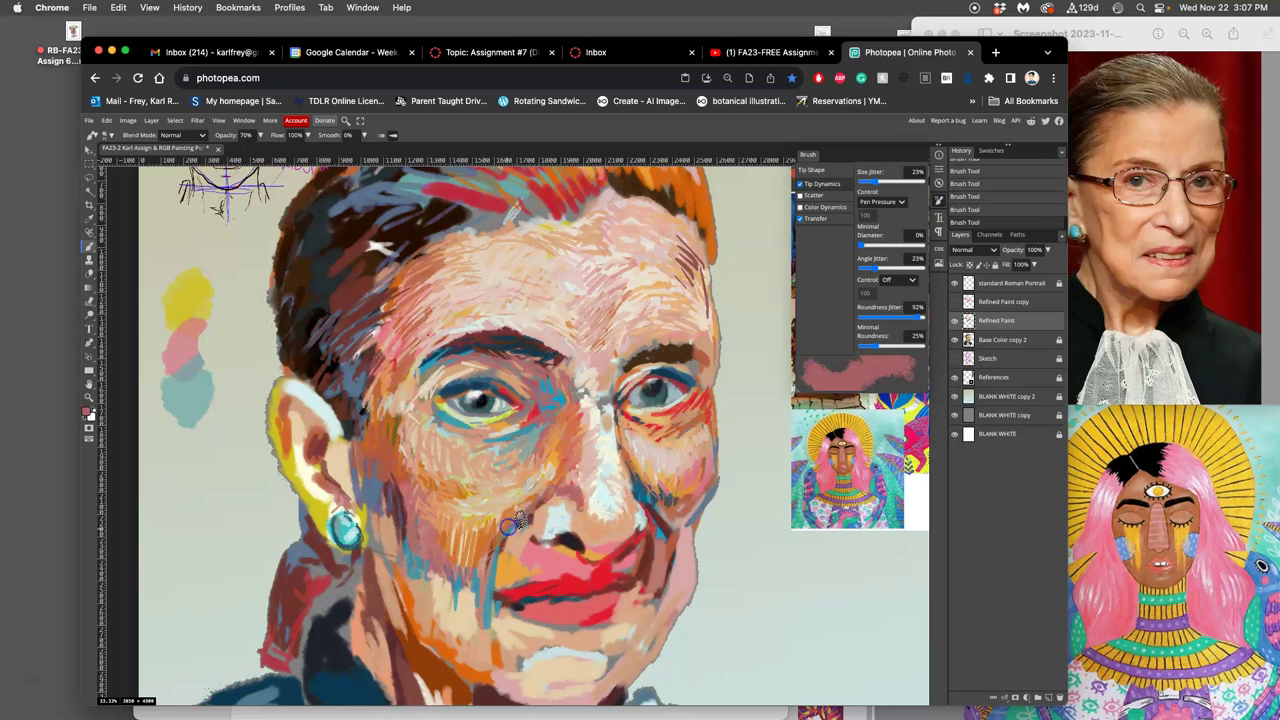
# Shape the near nostril with dusty rose strokes beside it and sampled pale blue-white highlights on its wing
pyautogui.moveTo(510, 535)
pyautogui.mouseDown()
pyautogui.moveTo(530, 515)
pyautogui.moveTo(530, 529)
pyautogui.mouseUp()
pyautogui.moveTo(535, 541)
pyautogui.mouseDown()
pyautogui.moveTo(579, 560)
pyautogui.moveTo(547, 545)
pyautogui.moveTo(545, 512)
pyautogui.mouseUp()
pyautogui.keyDown('alt'); pyautogui.click(555, 521); pyautogui.keyUp('alt')
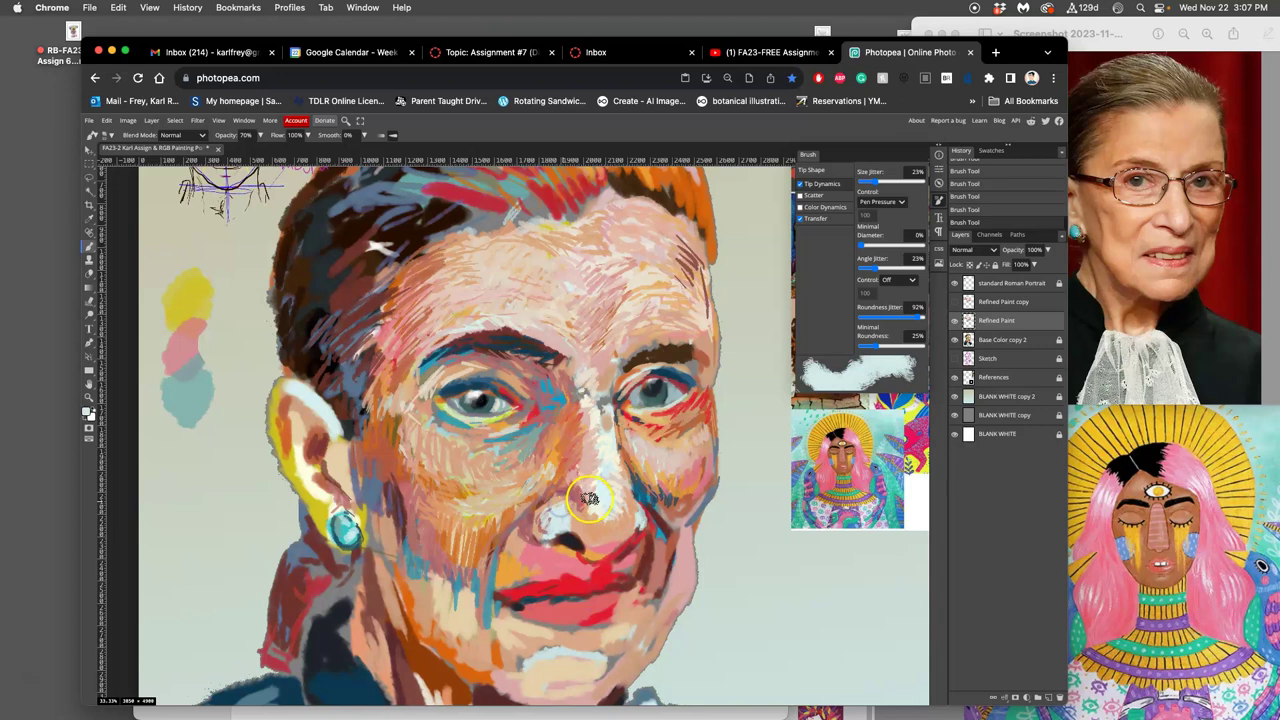
# Brush sampled light grey strokes beneath the near eye and along the far eye's lower lid
pyautogui.keyDown('alt'); pyautogui.click(509, 430); pyautogui.keyUp('alt')
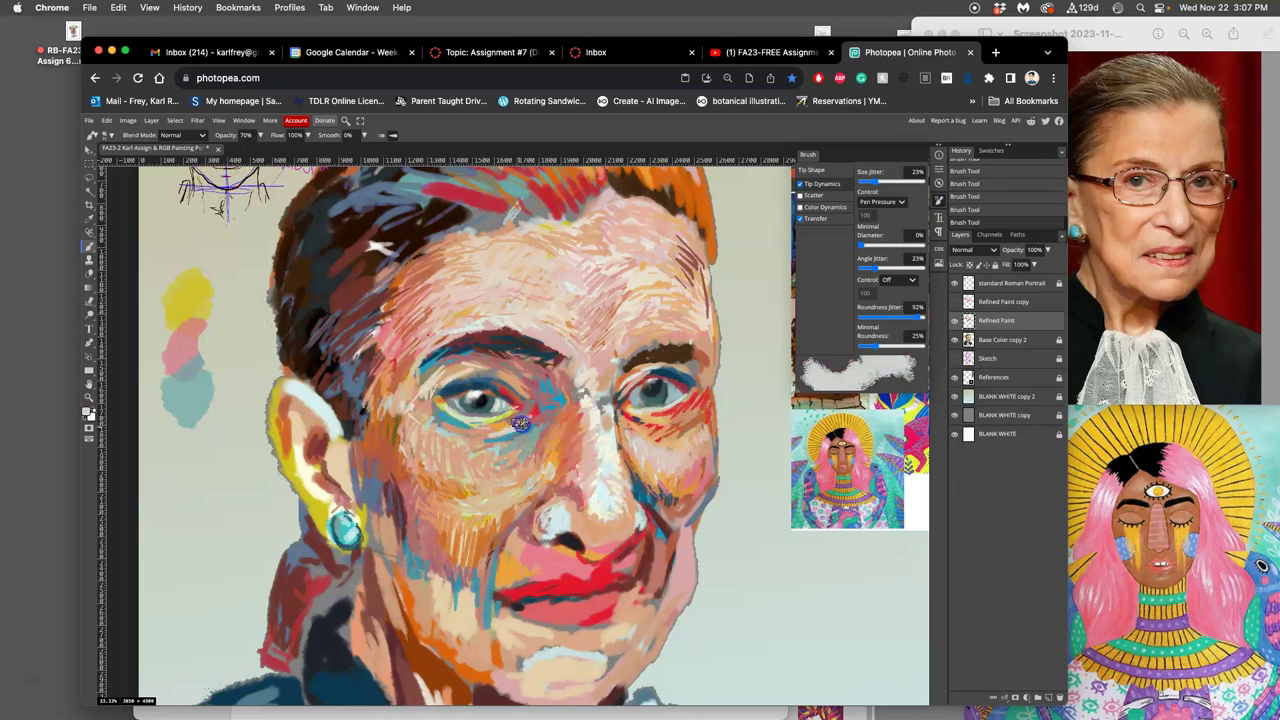
pyautogui.moveTo(477, 435); pyautogui.dragTo(508, 425)
pyautogui.scroll(-5, 570, 470)
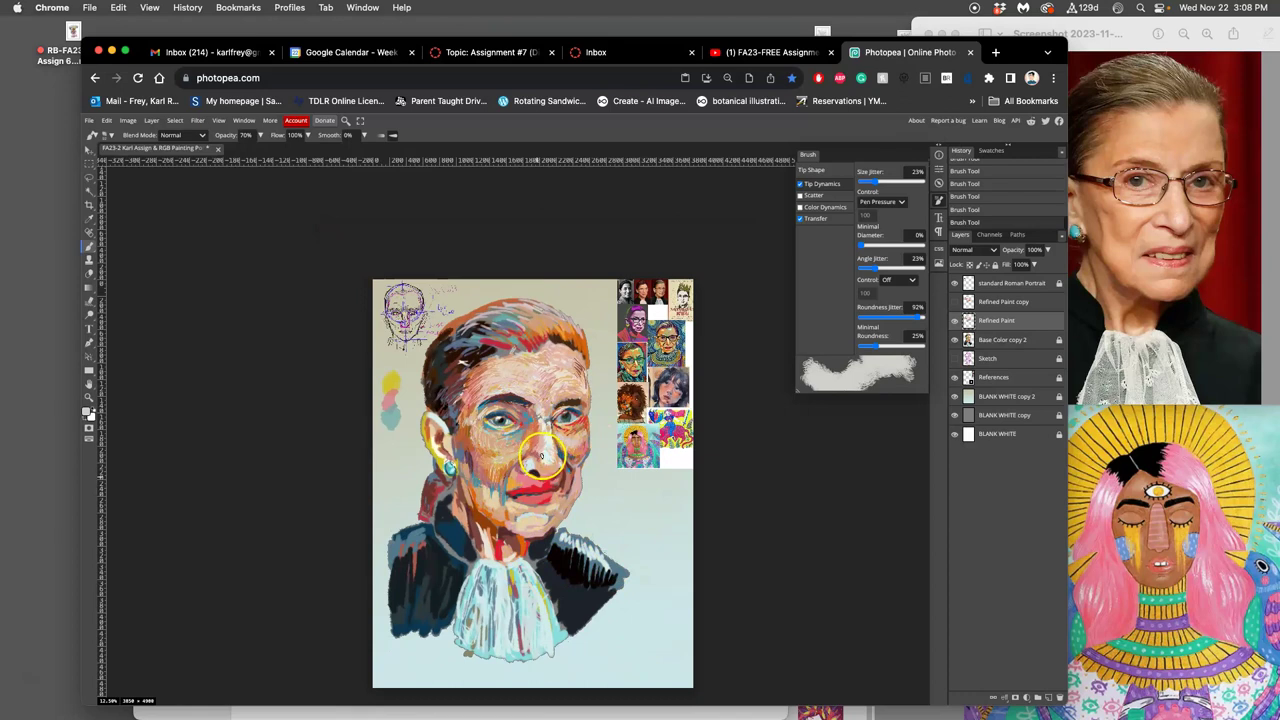
pyautogui.scroll(5, 540, 465)
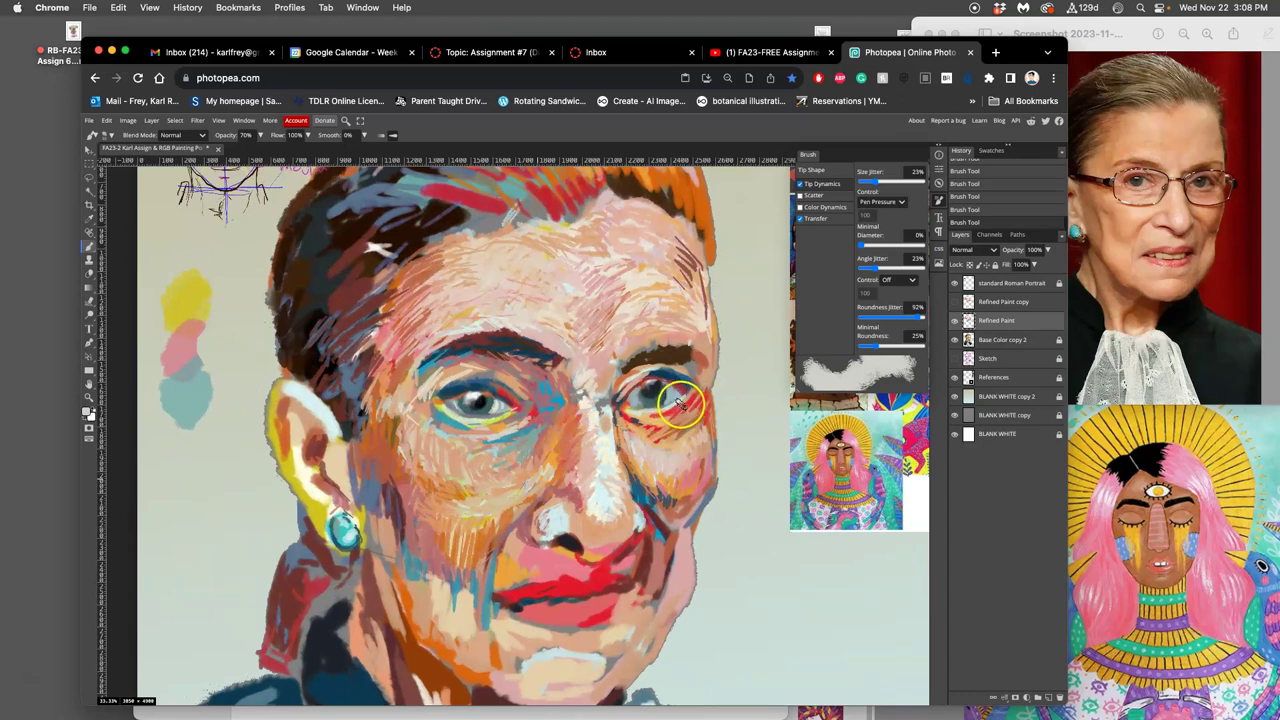
pyautogui.moveTo(672, 417); pyautogui.dragTo(649, 415)
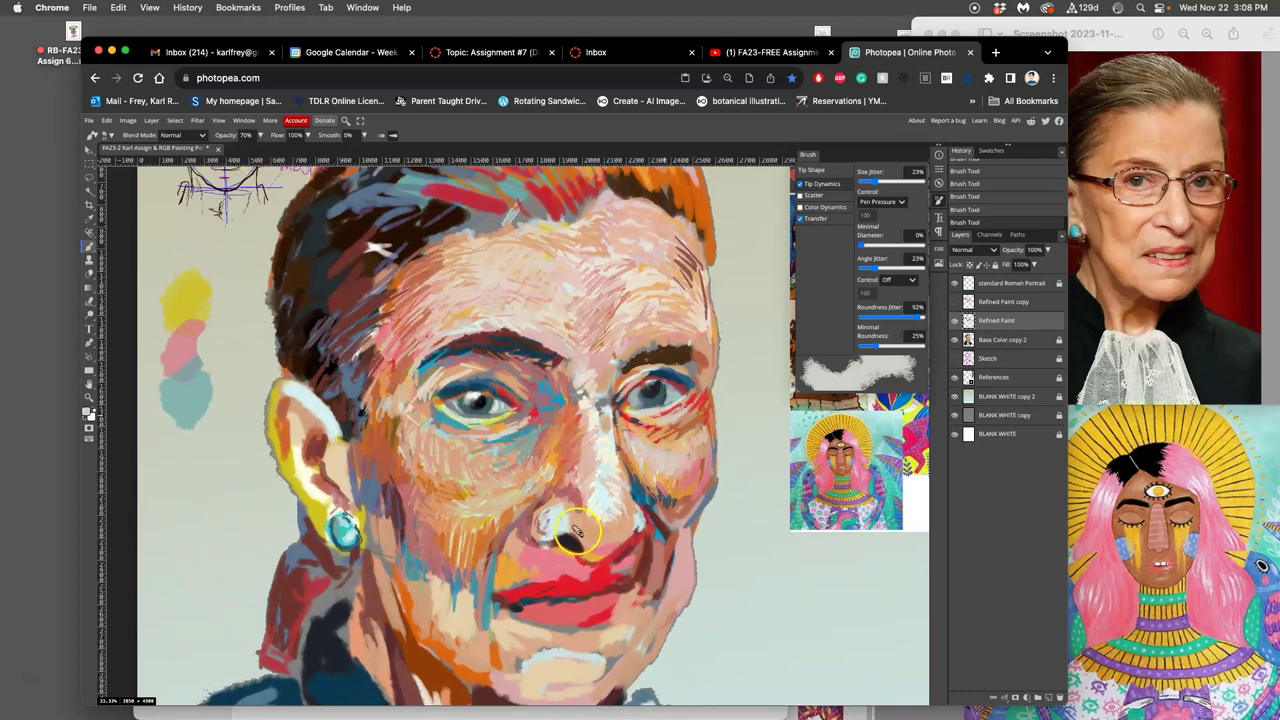
# Brush sampled orange, salmon and dark grey around the near nostril, and yellow-orange along the underside of the nose tip
pyautogui.keyDown('alt'); pyautogui.click(560, 415); pyautogui.keyUp('alt')
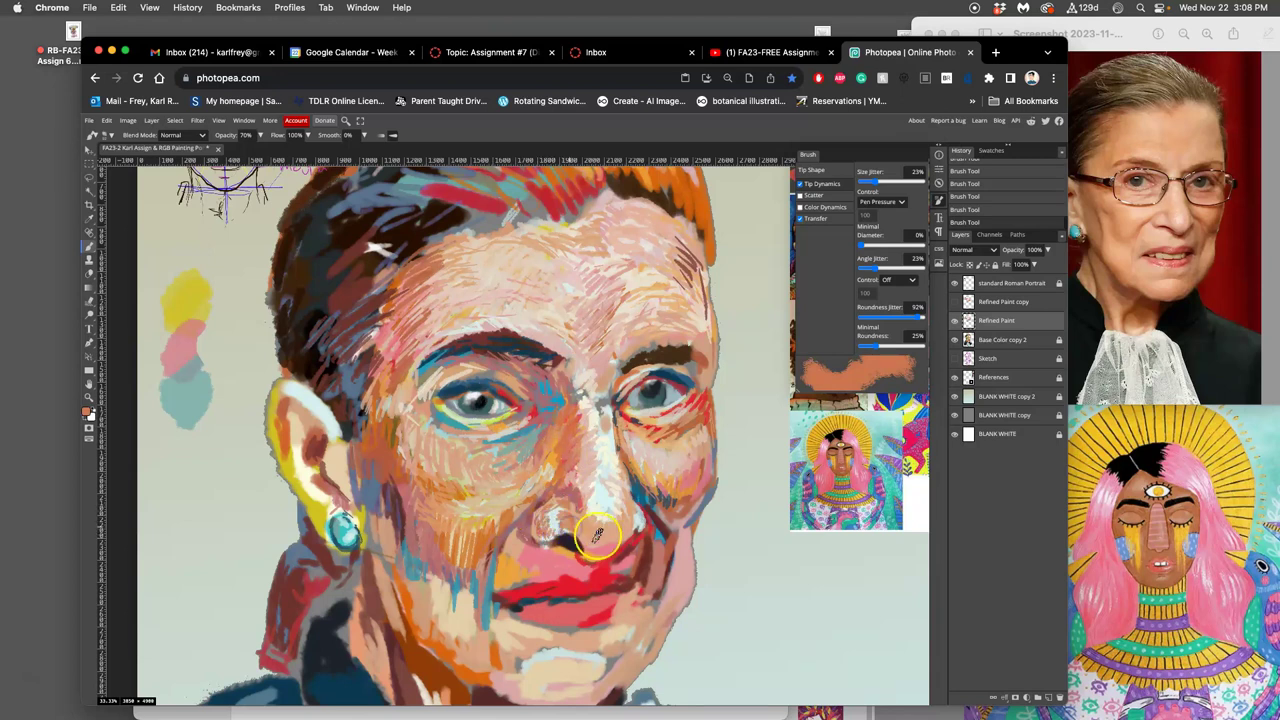
pyautogui.keyDown('alt'); pyautogui.click(676, 480); pyautogui.keyUp('alt')
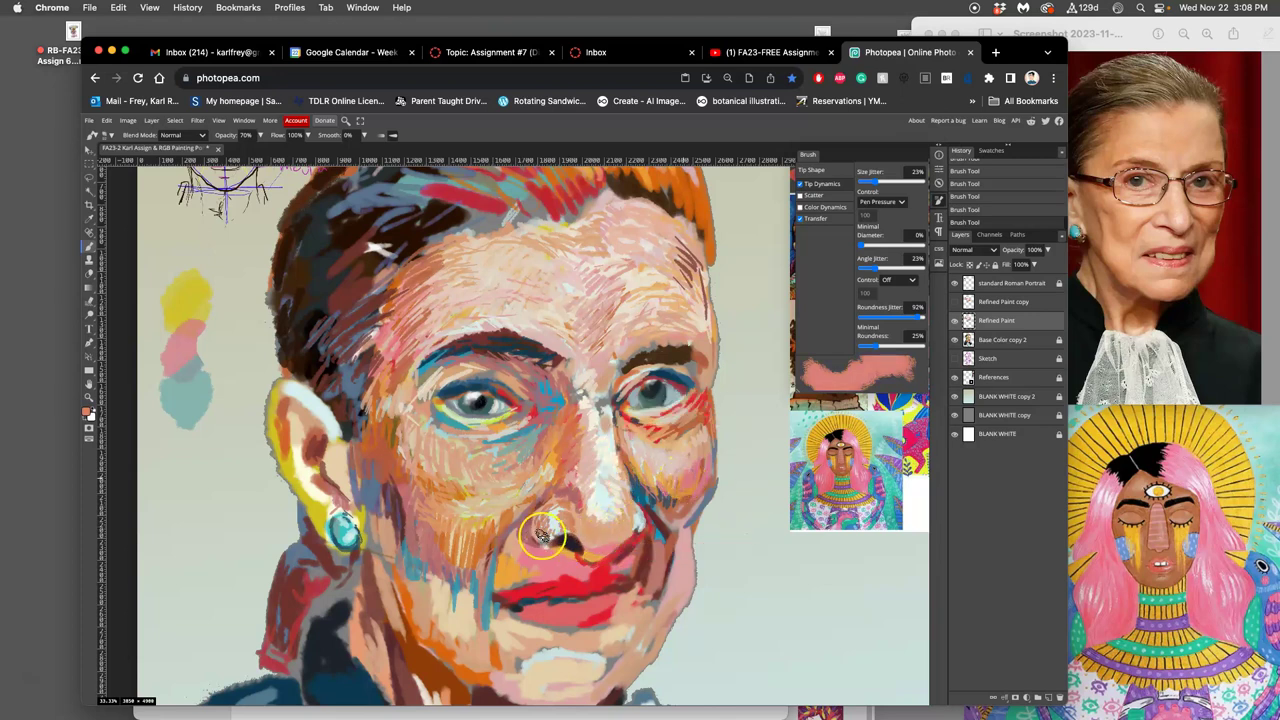
pyautogui.moveTo(544, 516); pyautogui.dragTo(551, 510)
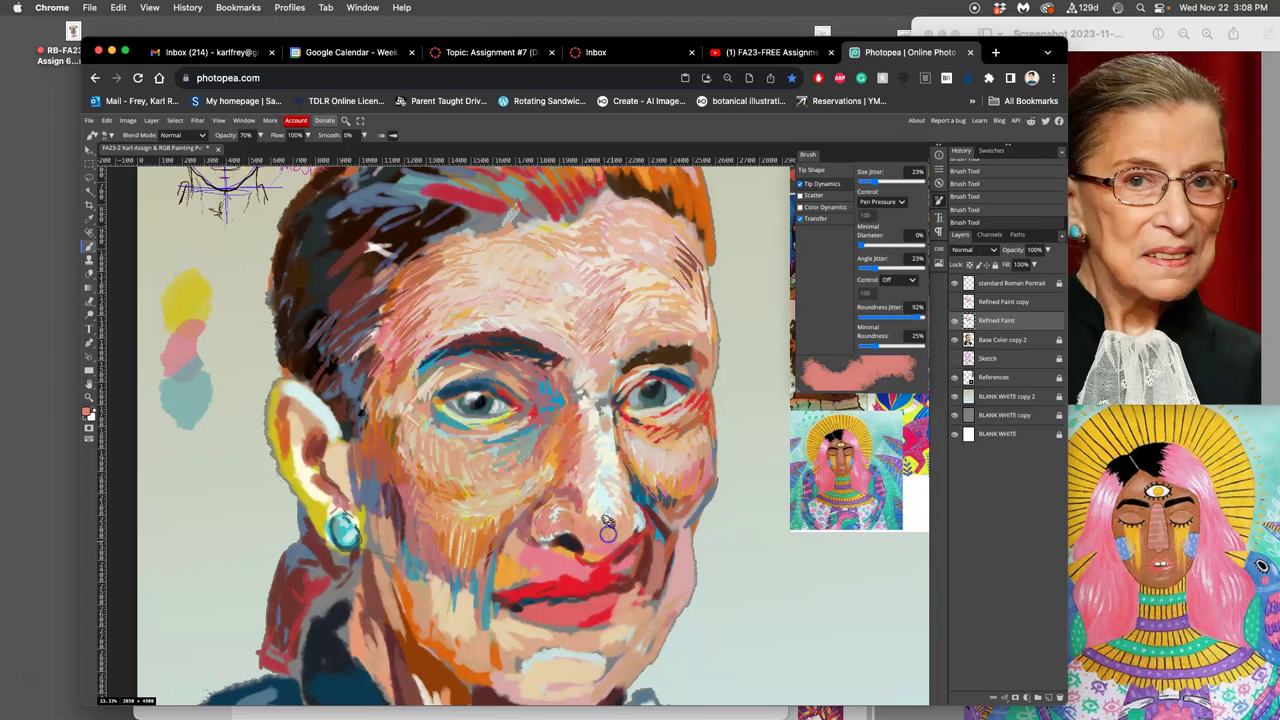
pyautogui.keyDown('alt'); pyautogui.click(657, 500); pyautogui.keyUp('alt')
pyautogui.click(570, 513)
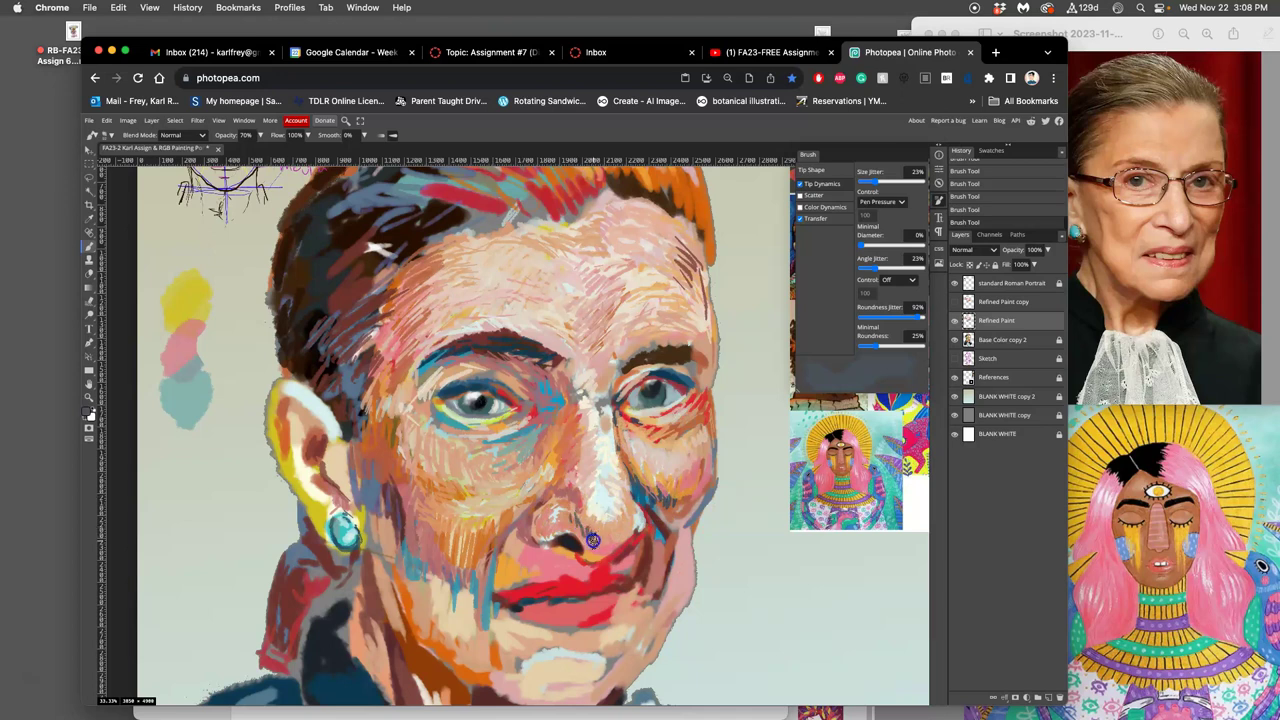
pyautogui.keyDown('alt'); pyautogui.click(550, 458); pyautogui.keyUp('alt')
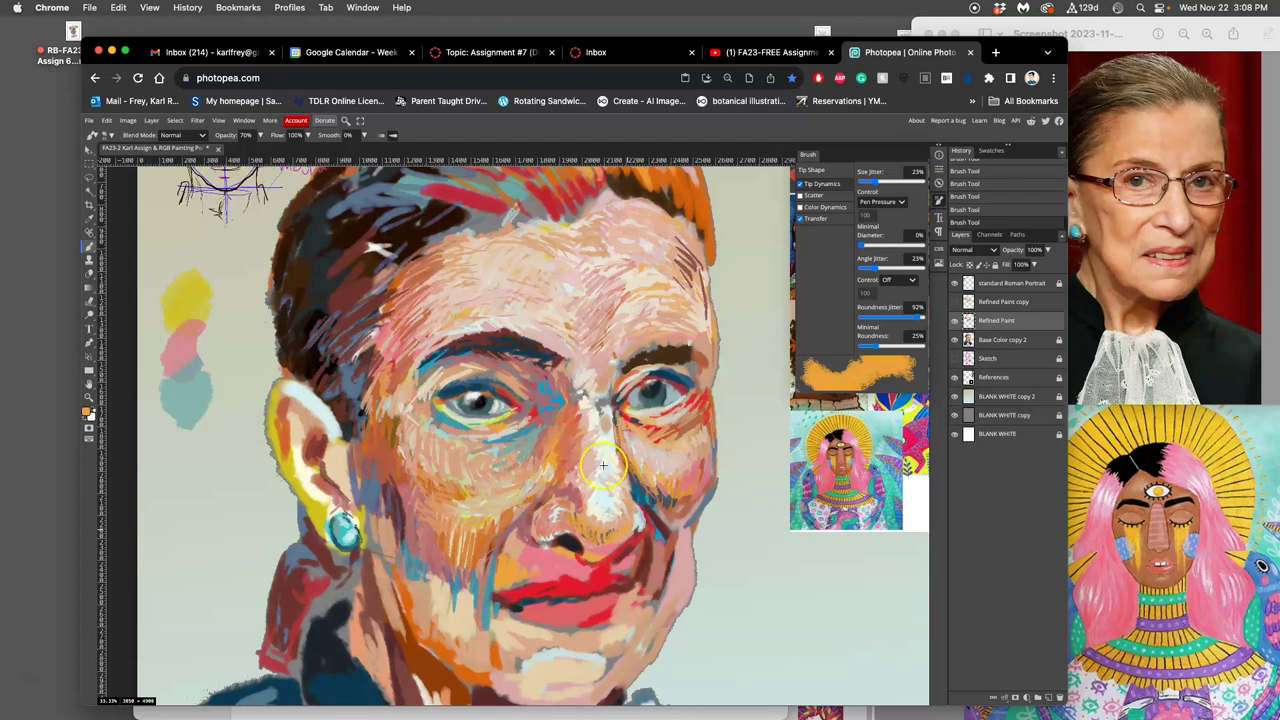
# Brush cream highlights sampled from the nose bridge across the near cheek and onto the far cheek
pyautogui.keyDown('alt'); pyautogui.click(593, 425); pyautogui.keyUp('alt')
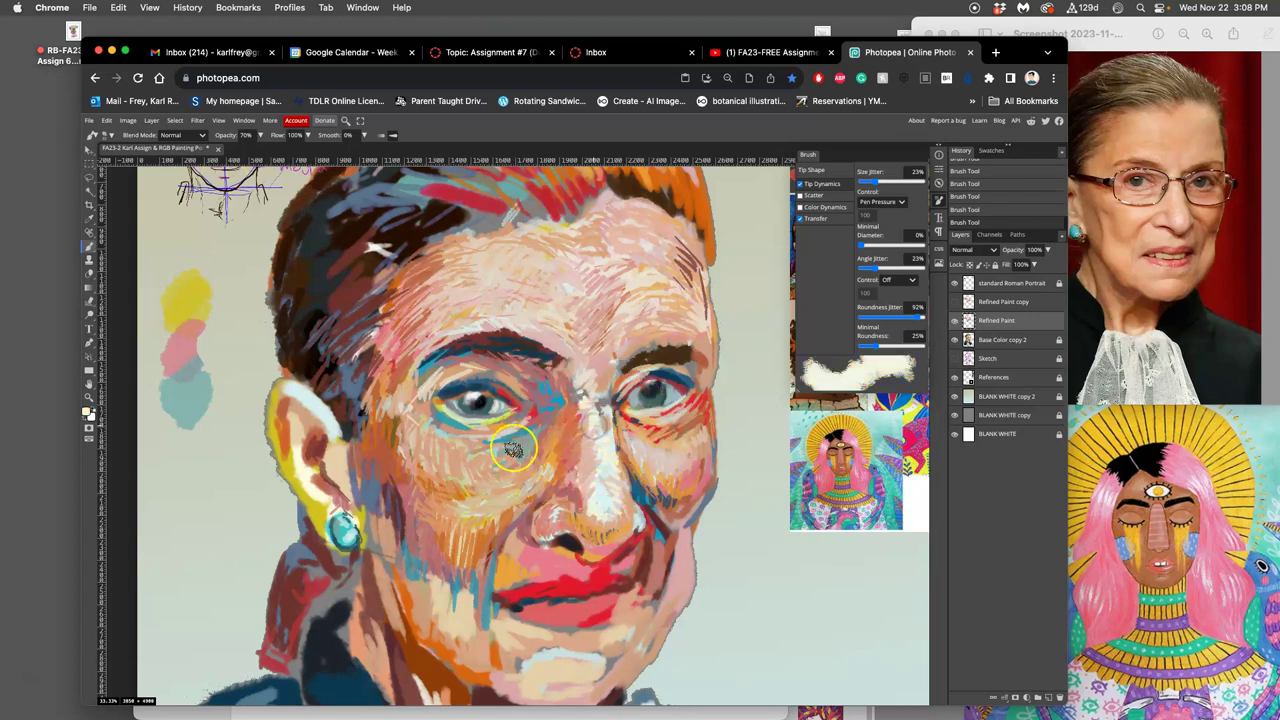
pyautogui.moveTo(513, 450); pyautogui.dragTo(455, 473)
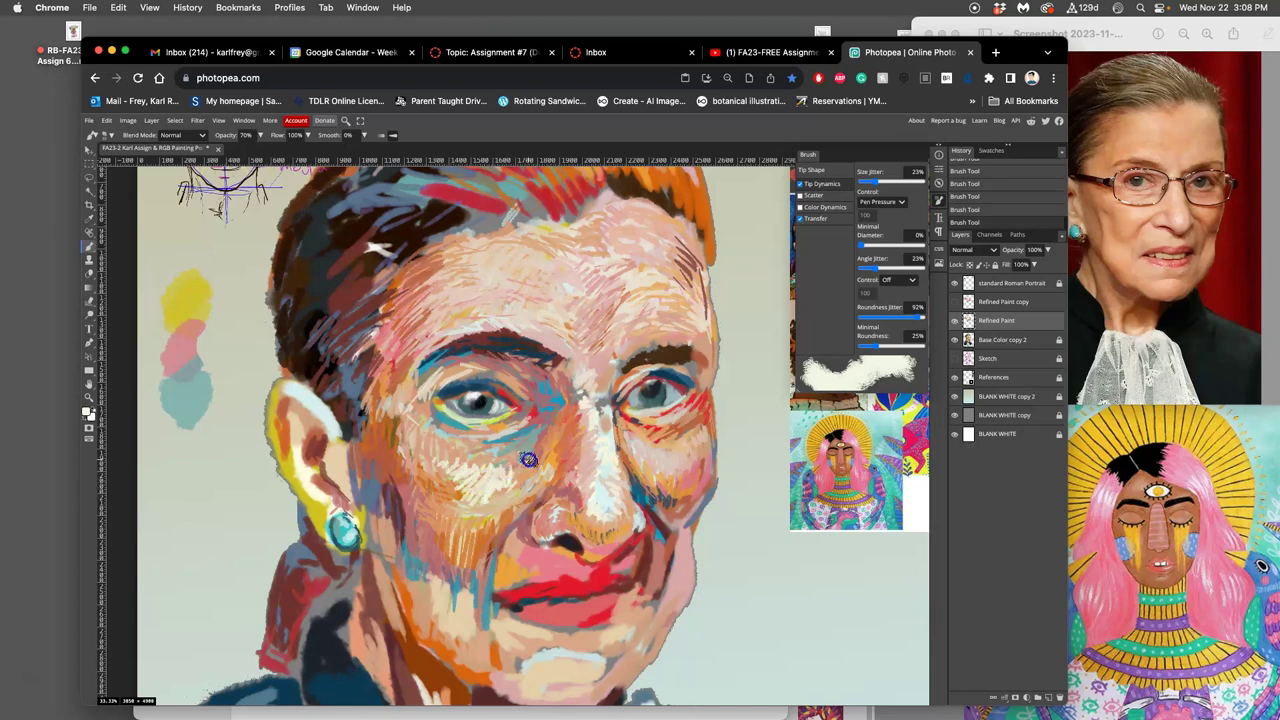
pyautogui.moveTo(668, 425)
pyautogui.mouseDown()
pyautogui.moveTo(675, 463)
pyautogui.moveTo(680, 452)
pyautogui.moveTo(648, 455)
pyautogui.moveTo(654, 471)
pyautogui.moveTo(684, 452)
pyautogui.moveTo(662, 463)
pyautogui.mouseUp()
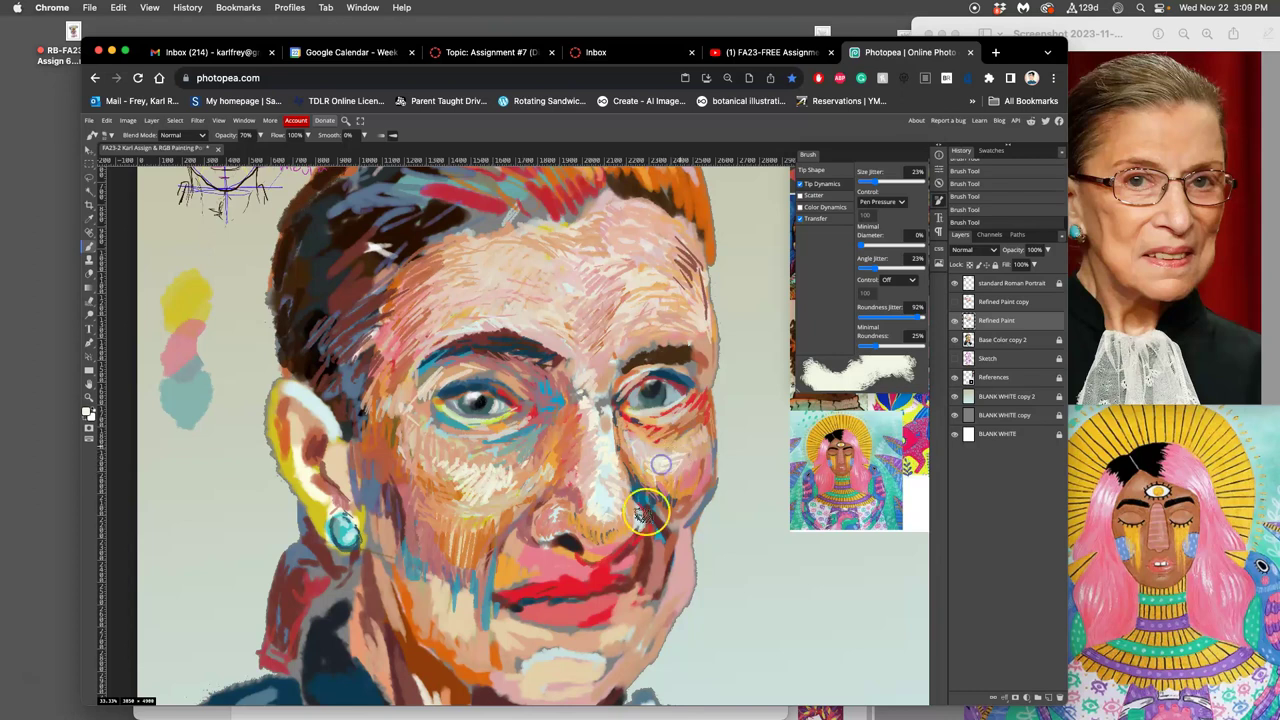